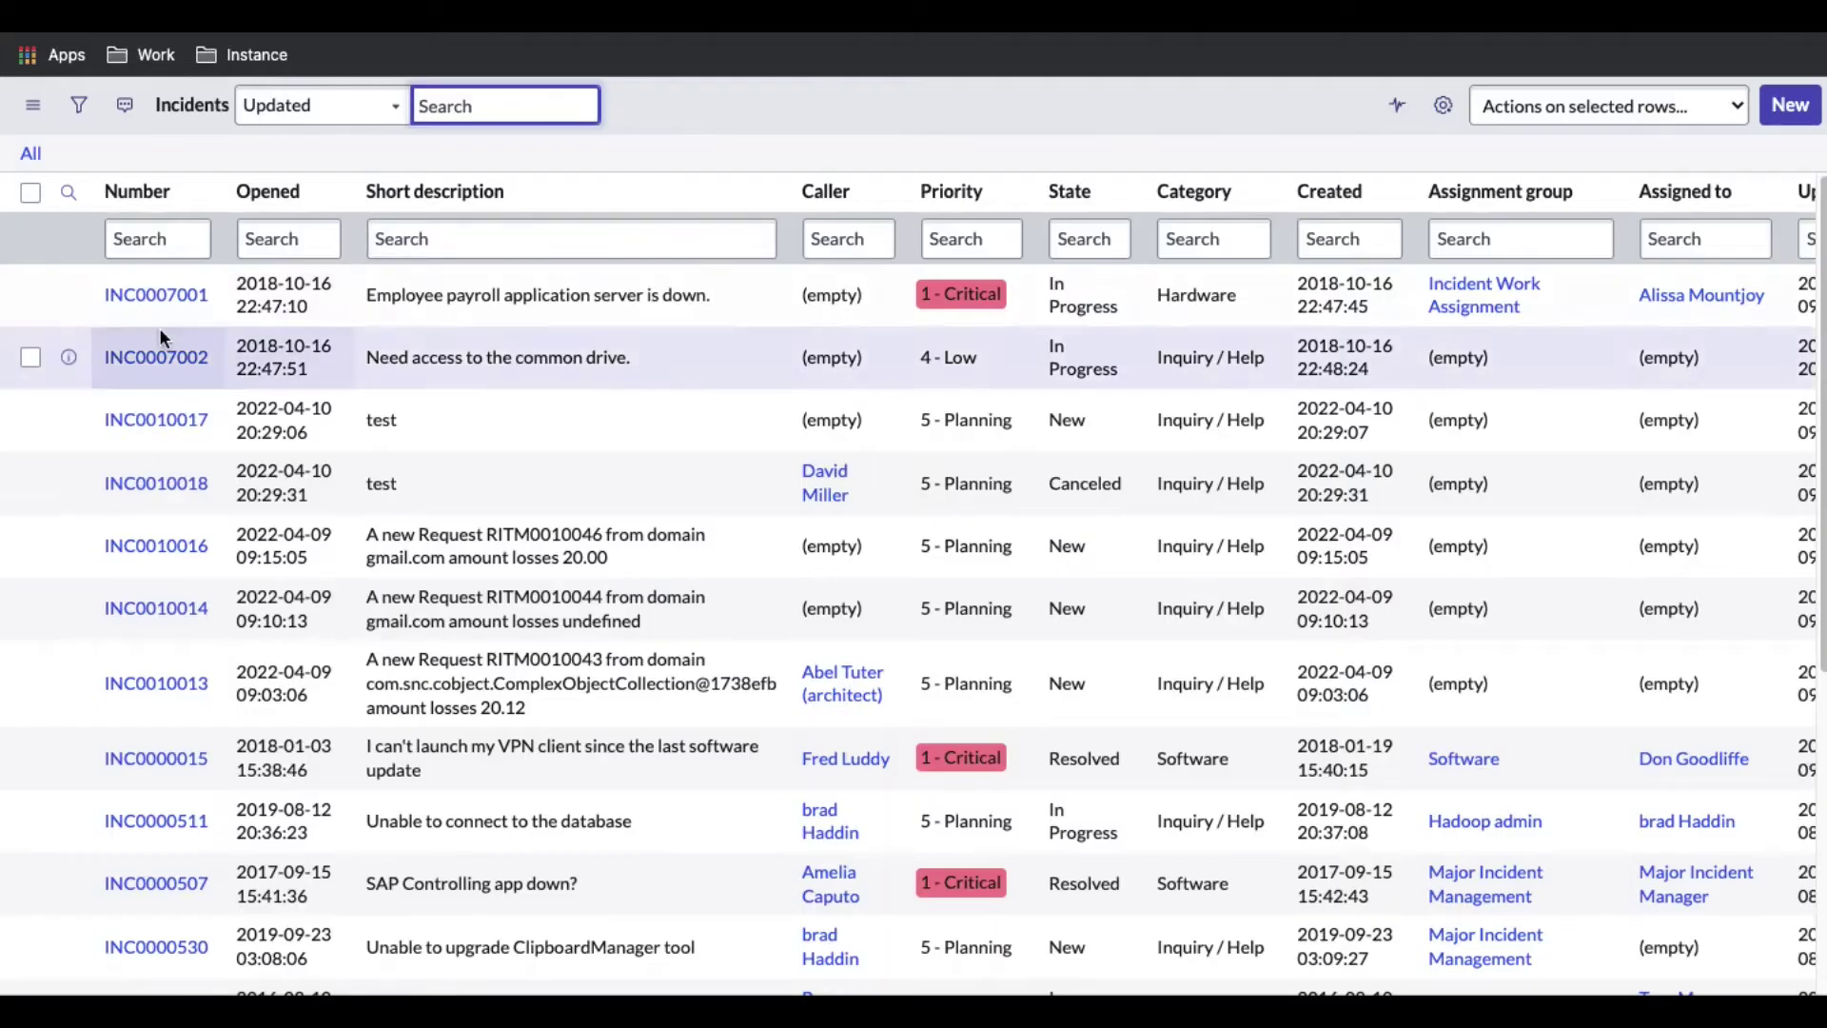
Open incident INC0007001 and look at the Subcategory options offered for the Hardware category.
click(157, 297)
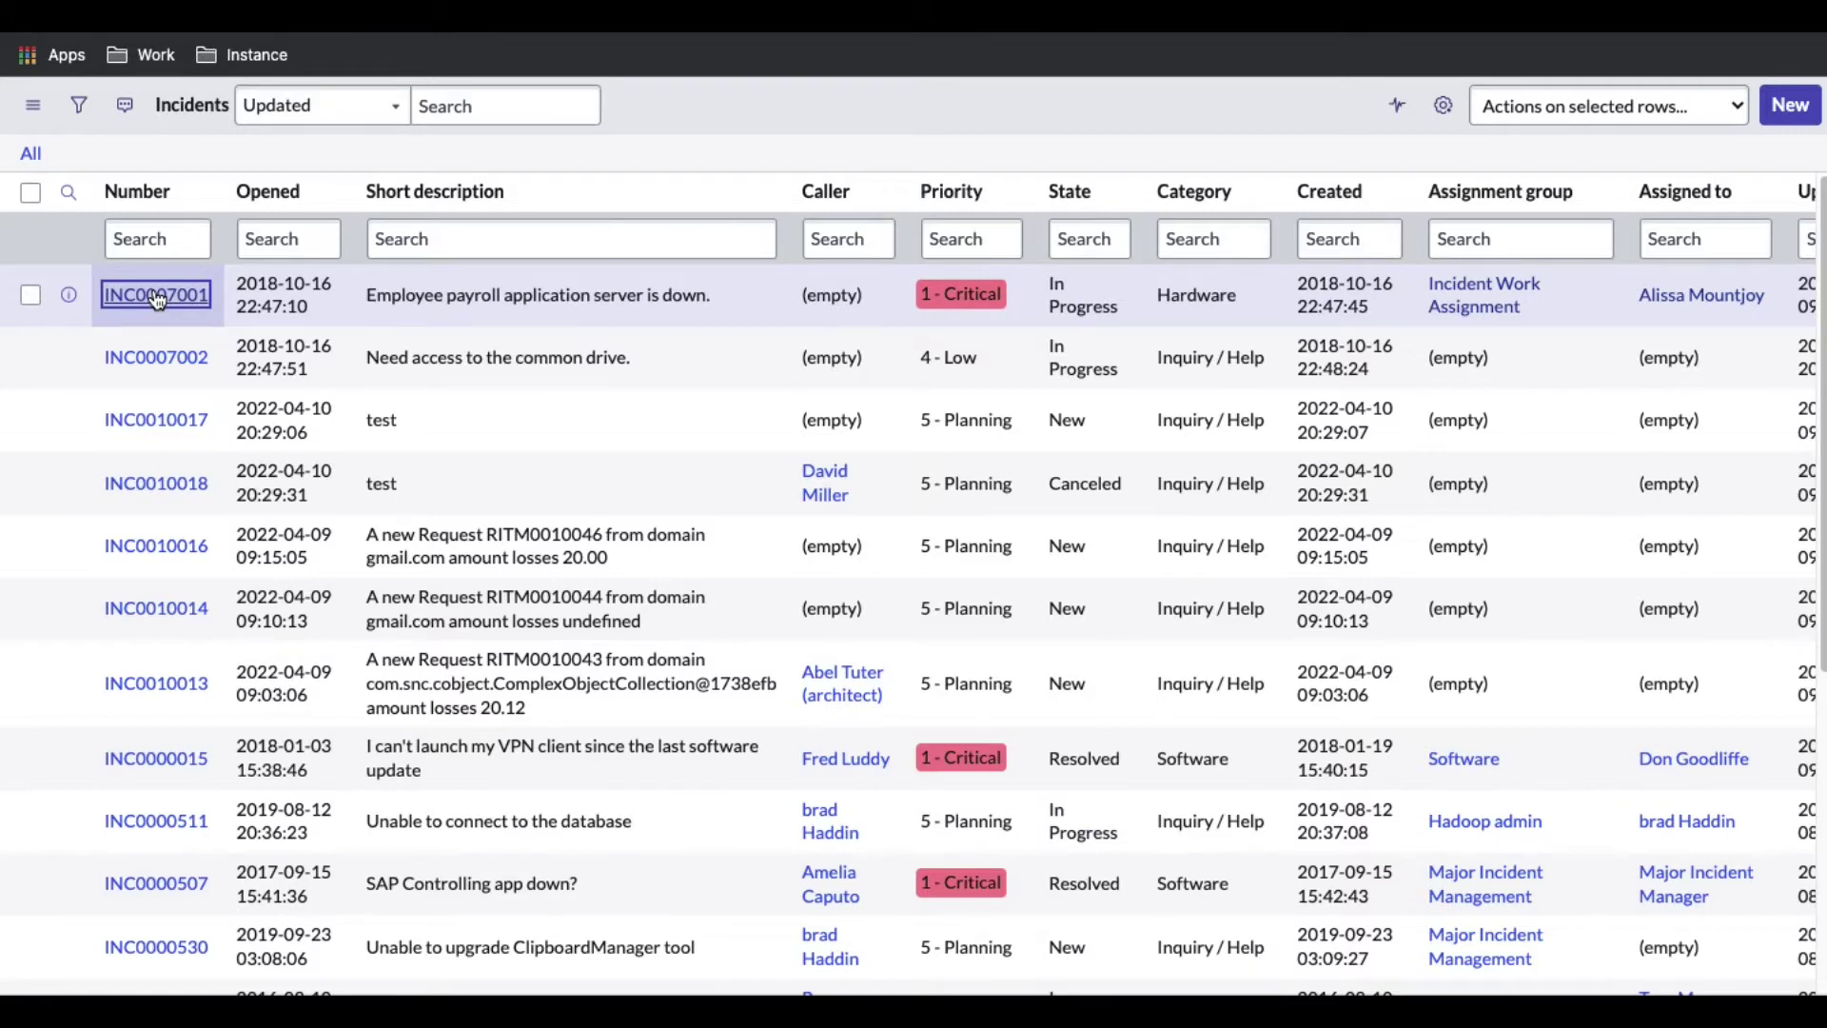
click(156, 295)
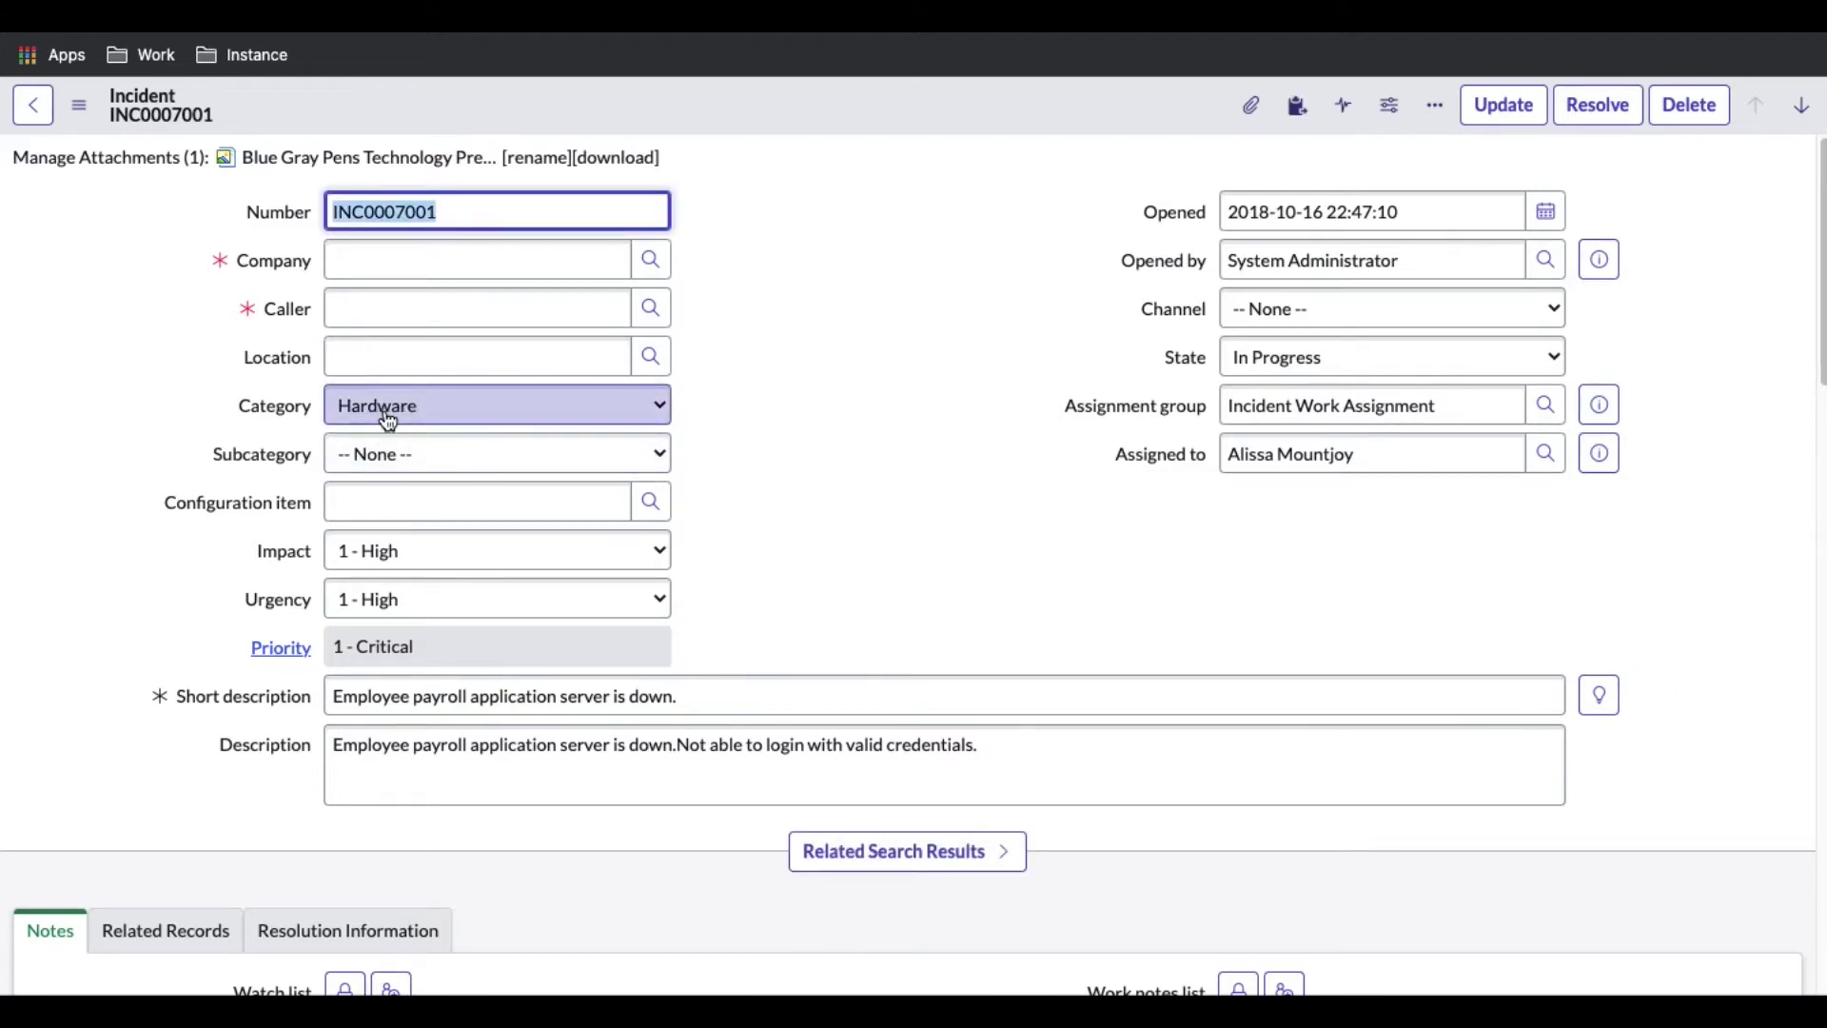
click(431, 440)
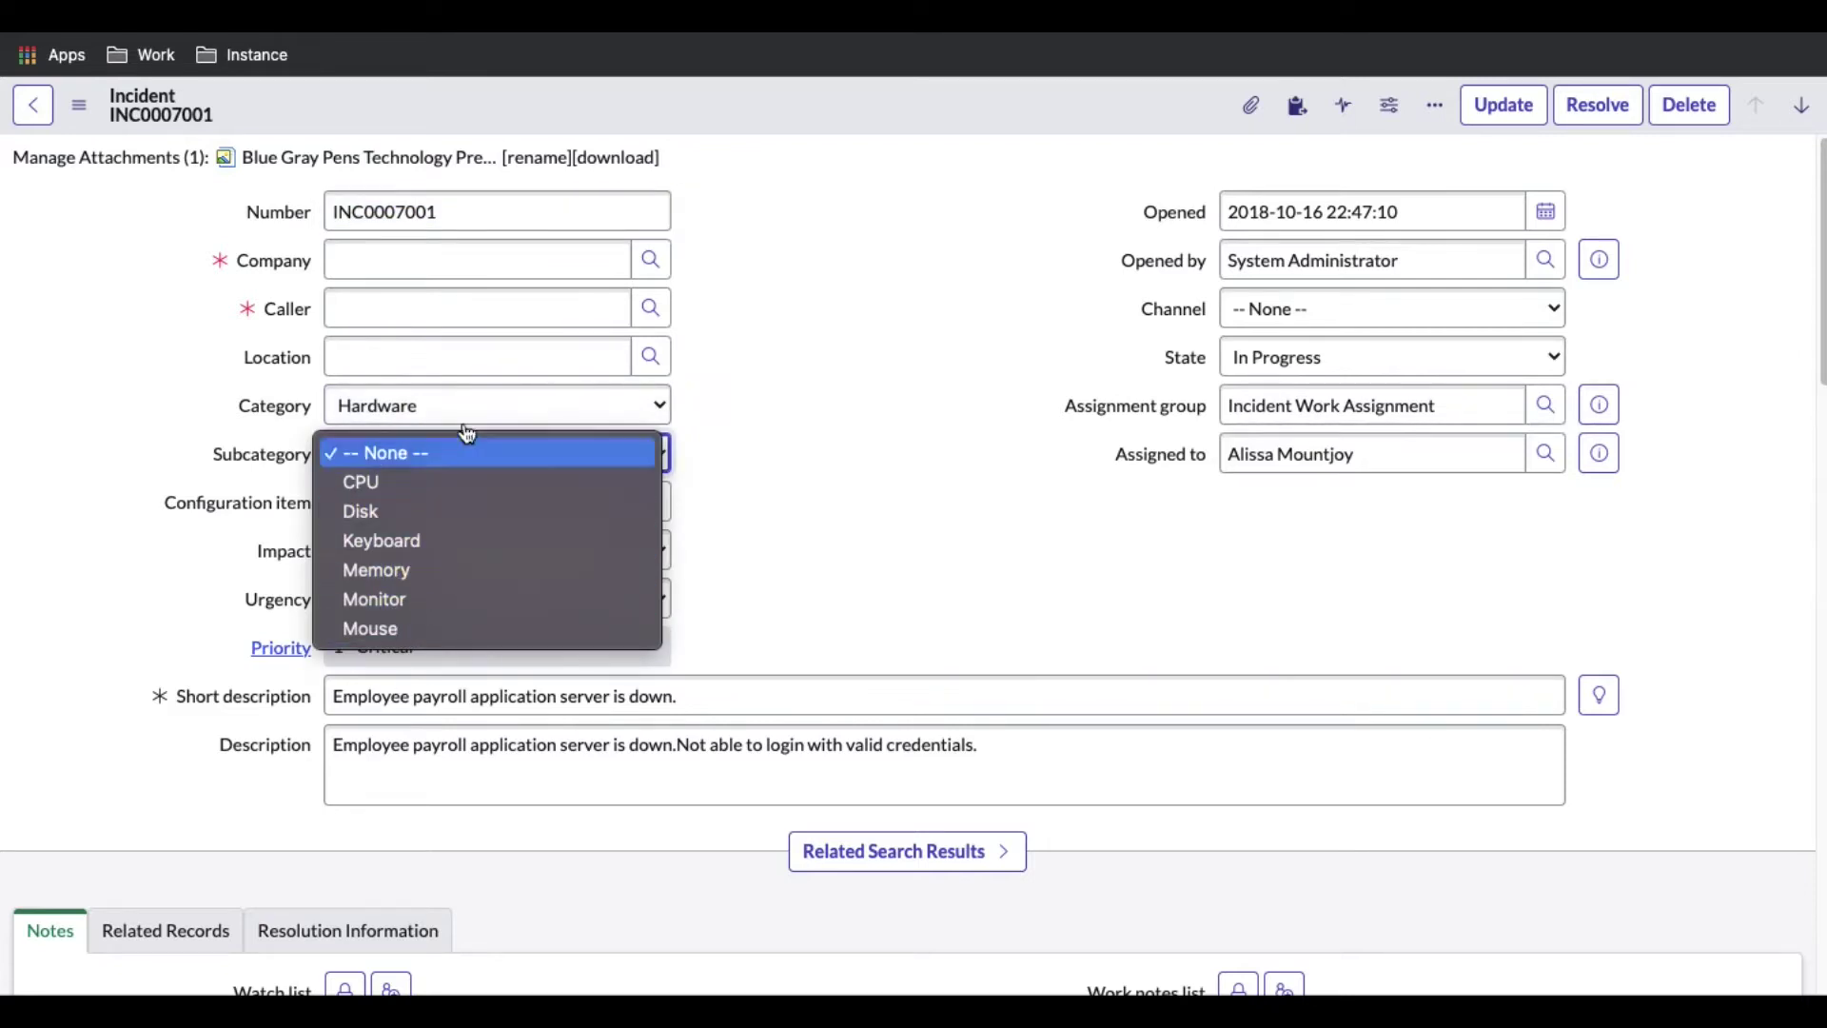
click(775, 501)
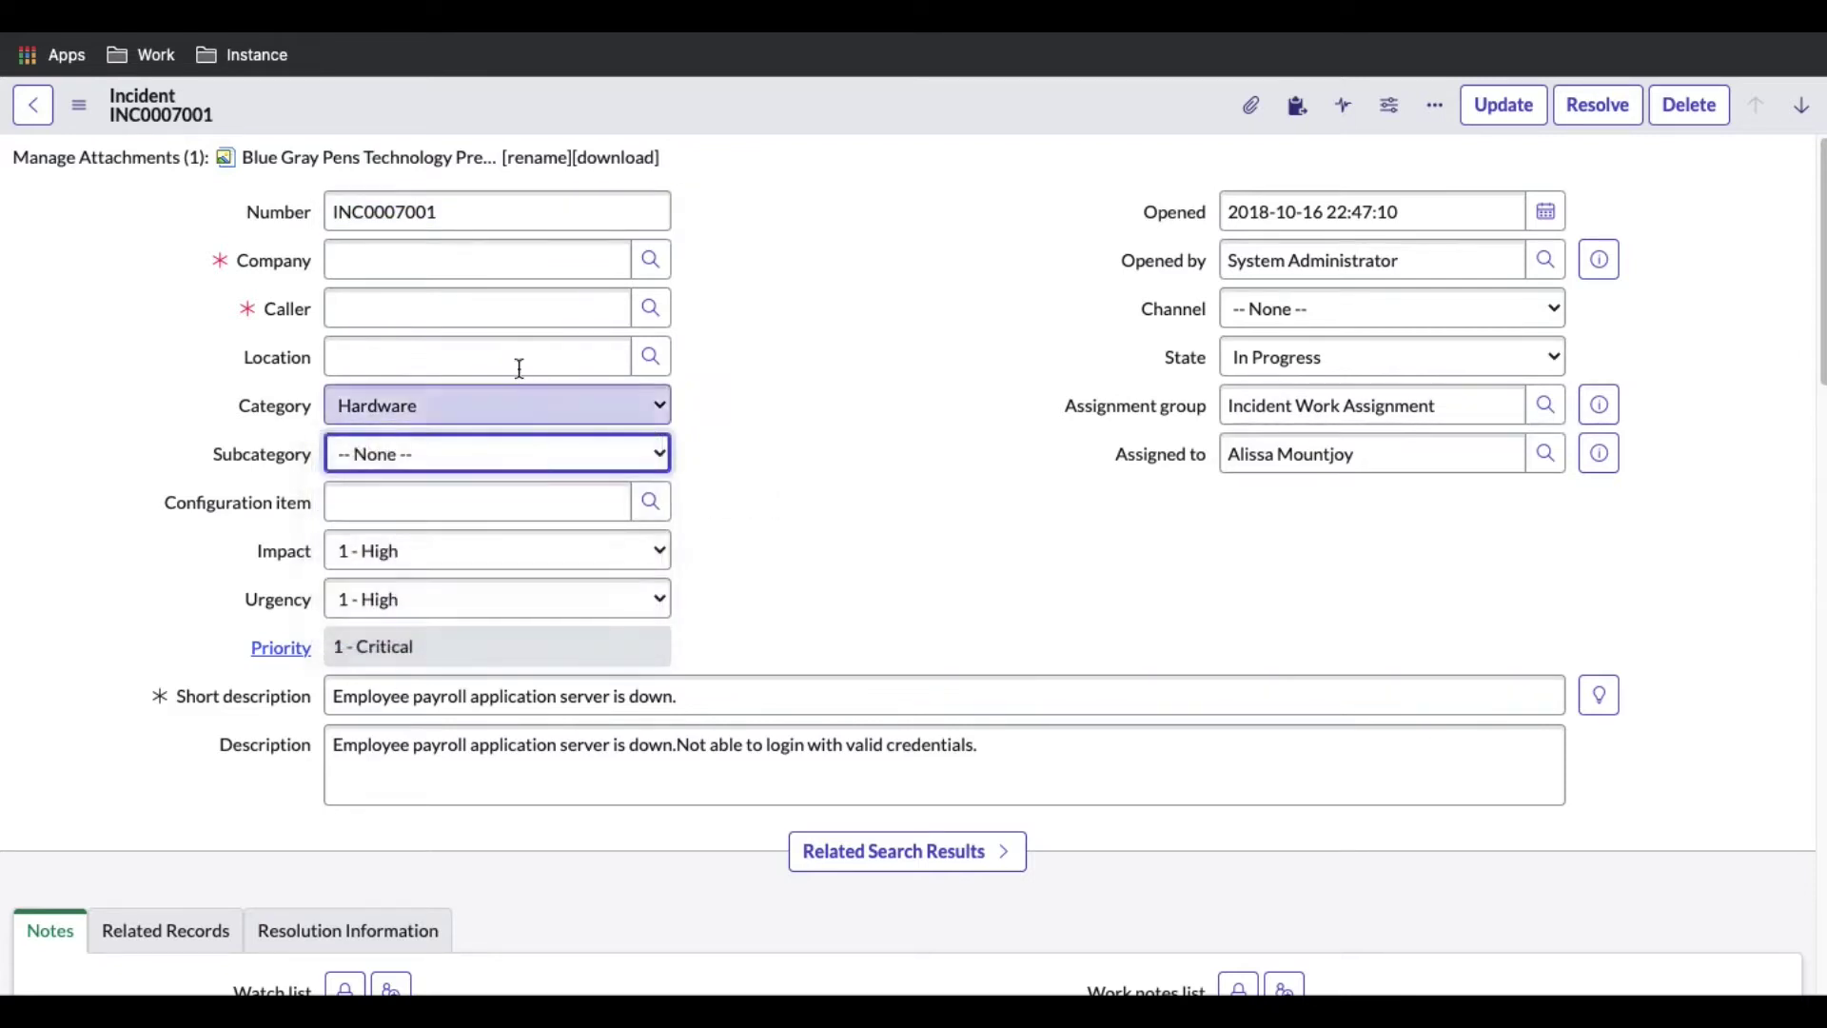
Change the incident's category to Software and look at the Subcategory options offered for it.
click(509, 415)
click(457, 377)
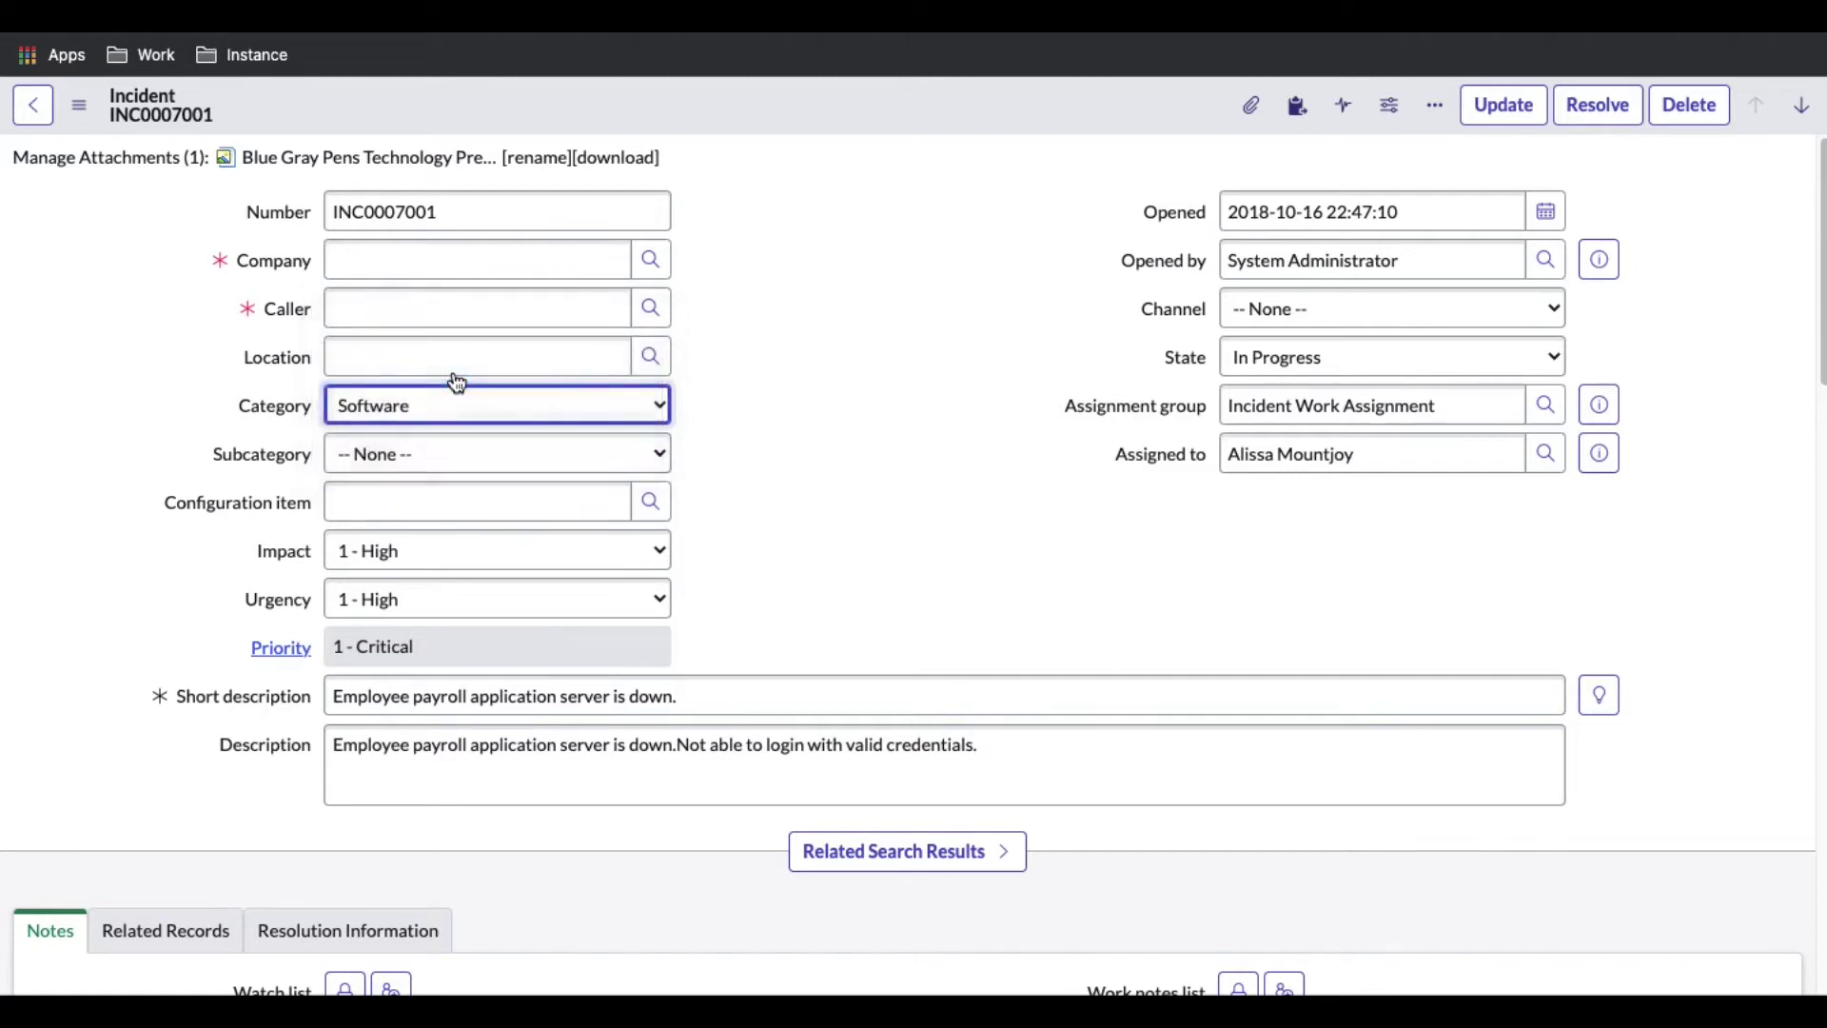
click(441, 456)
click(442, 466)
click(495, 455)
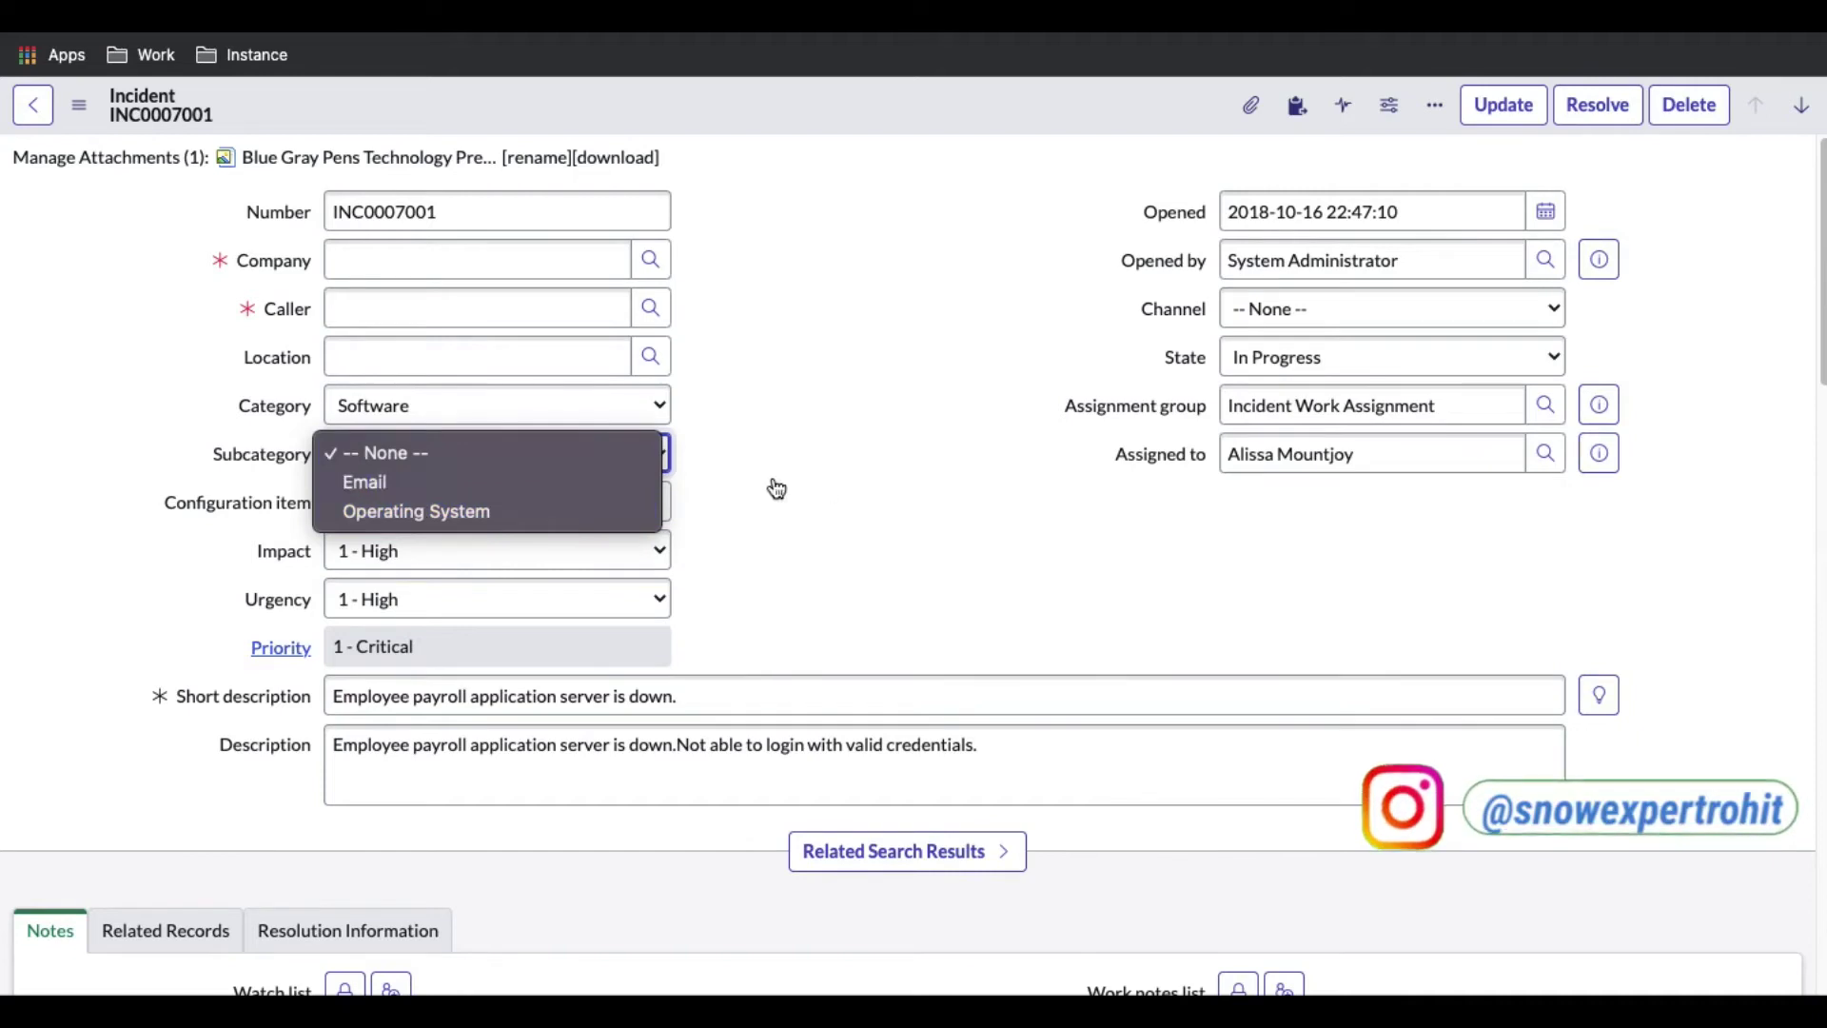
click(843, 491)
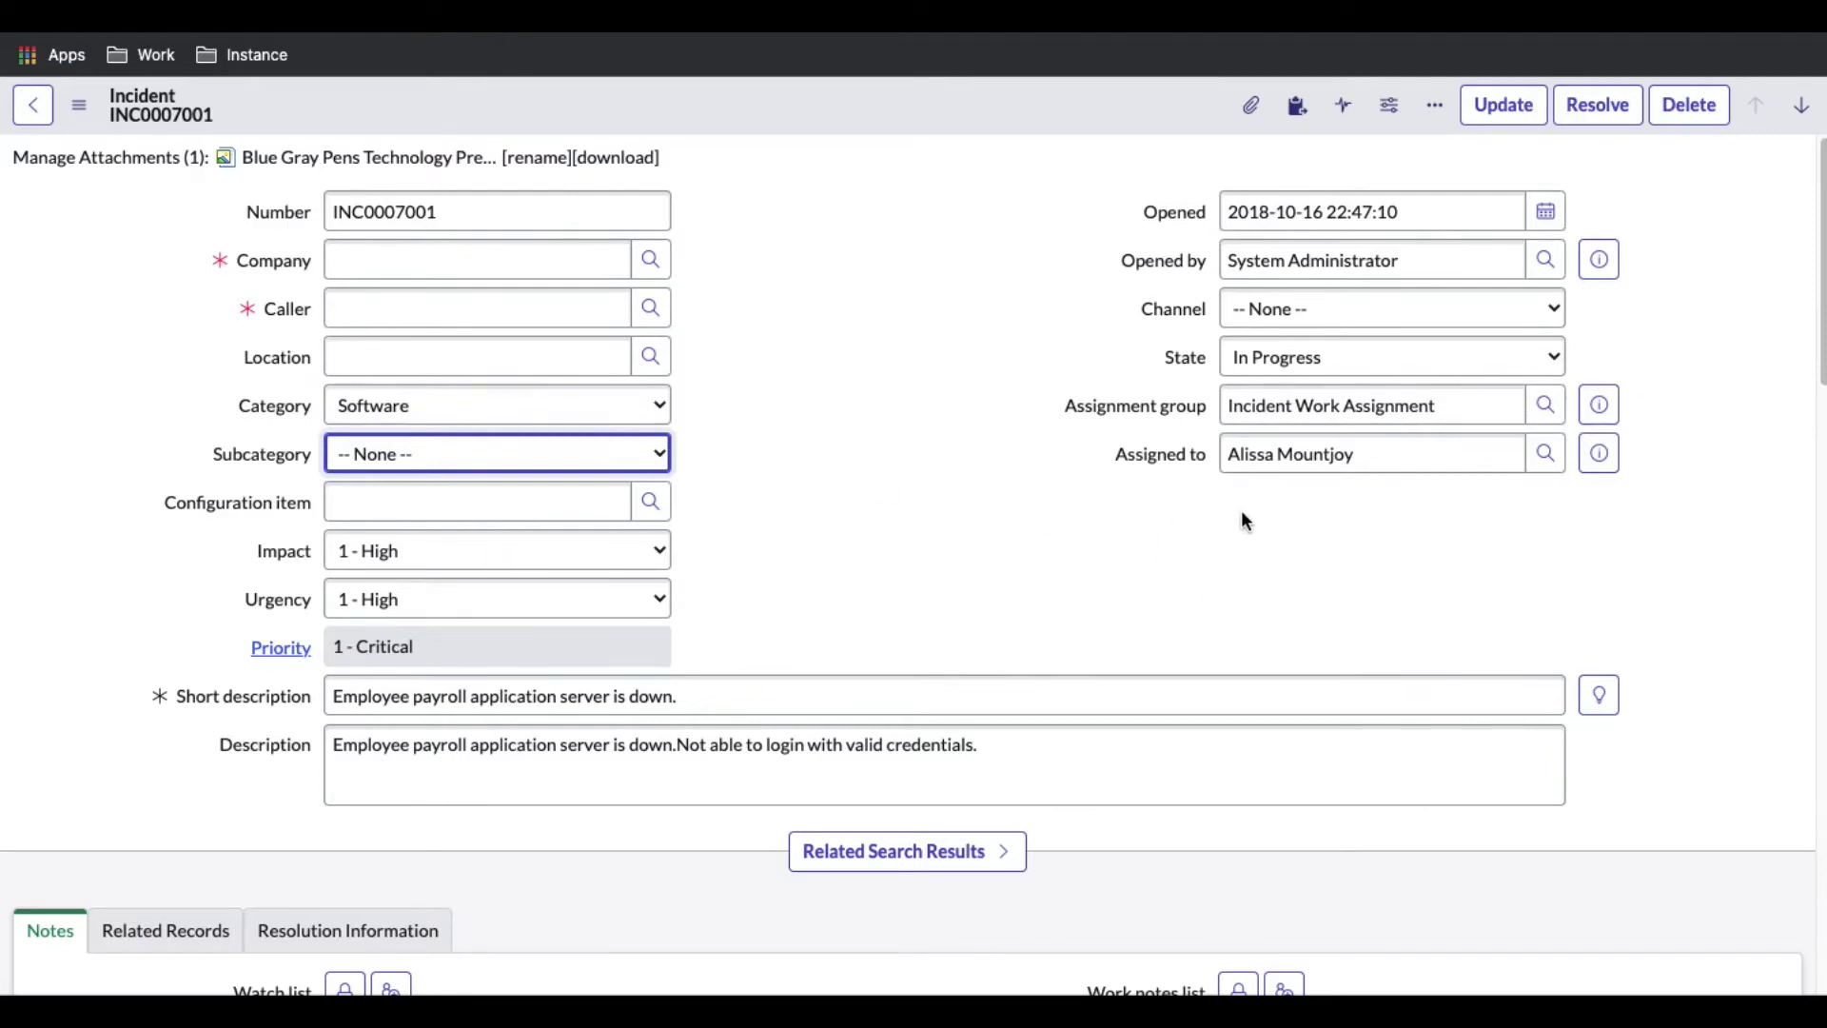
click(538, 464)
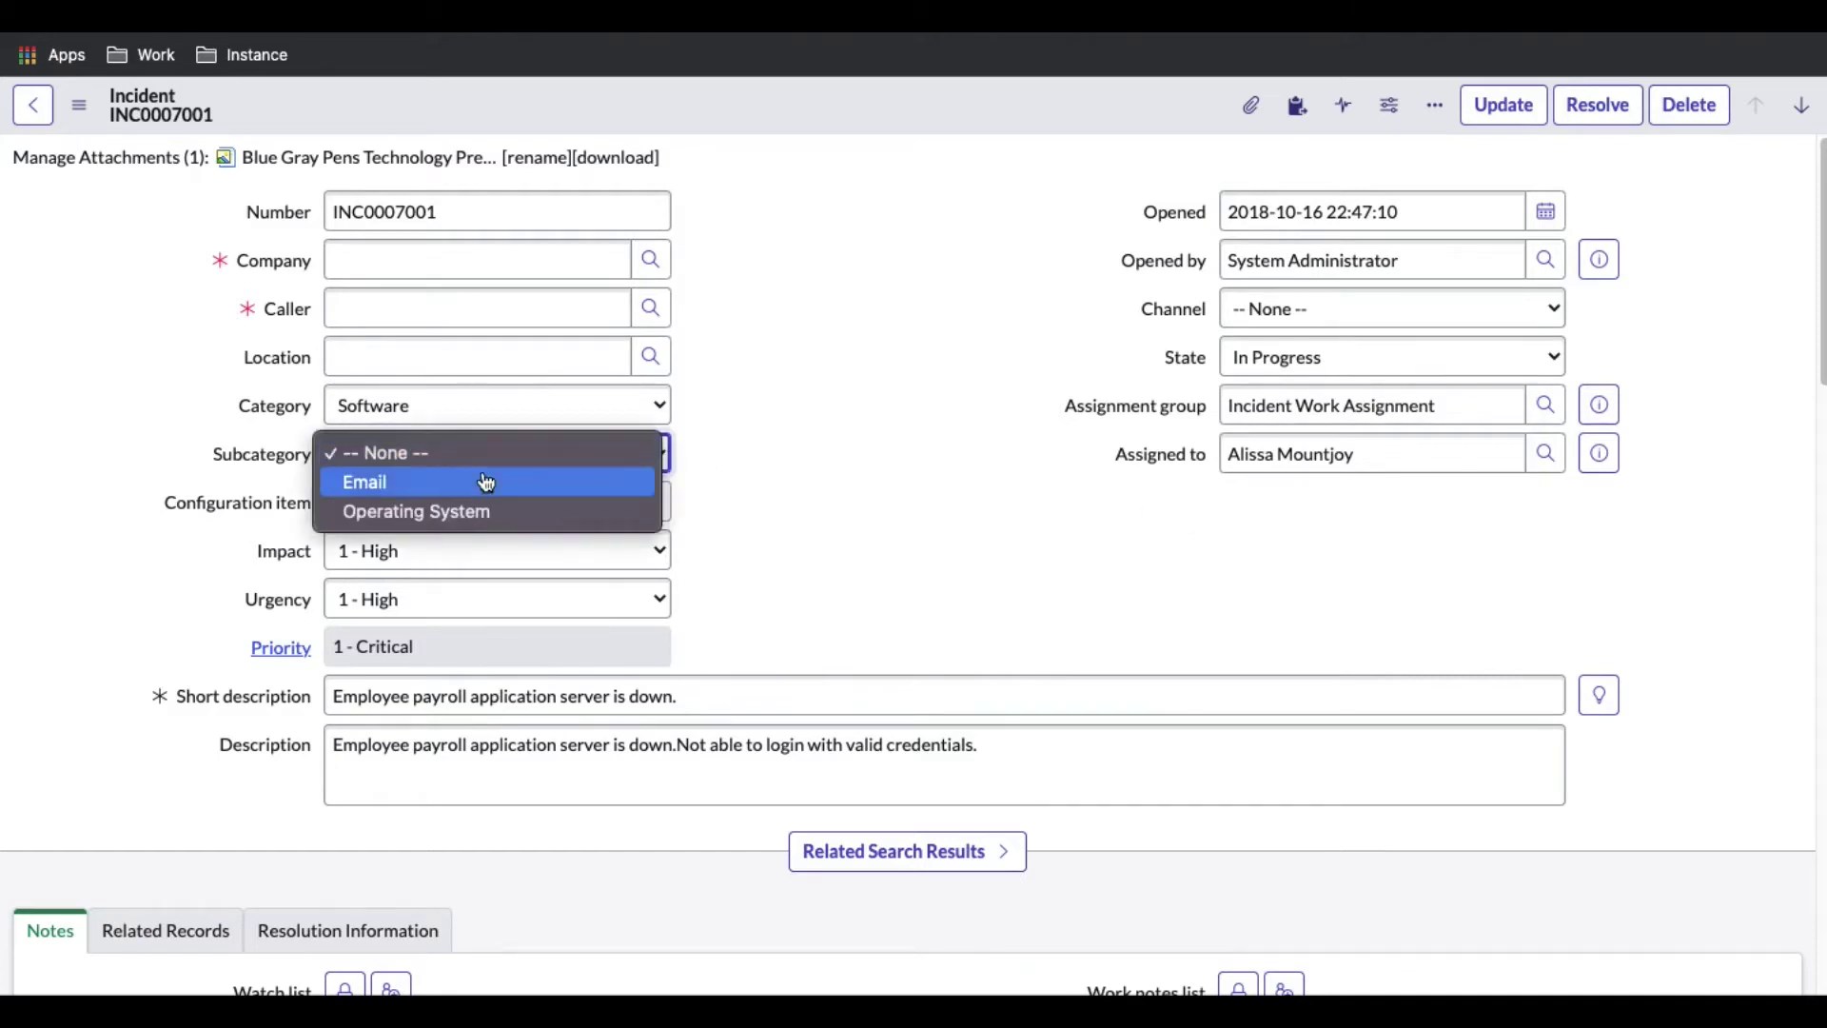
click(548, 394)
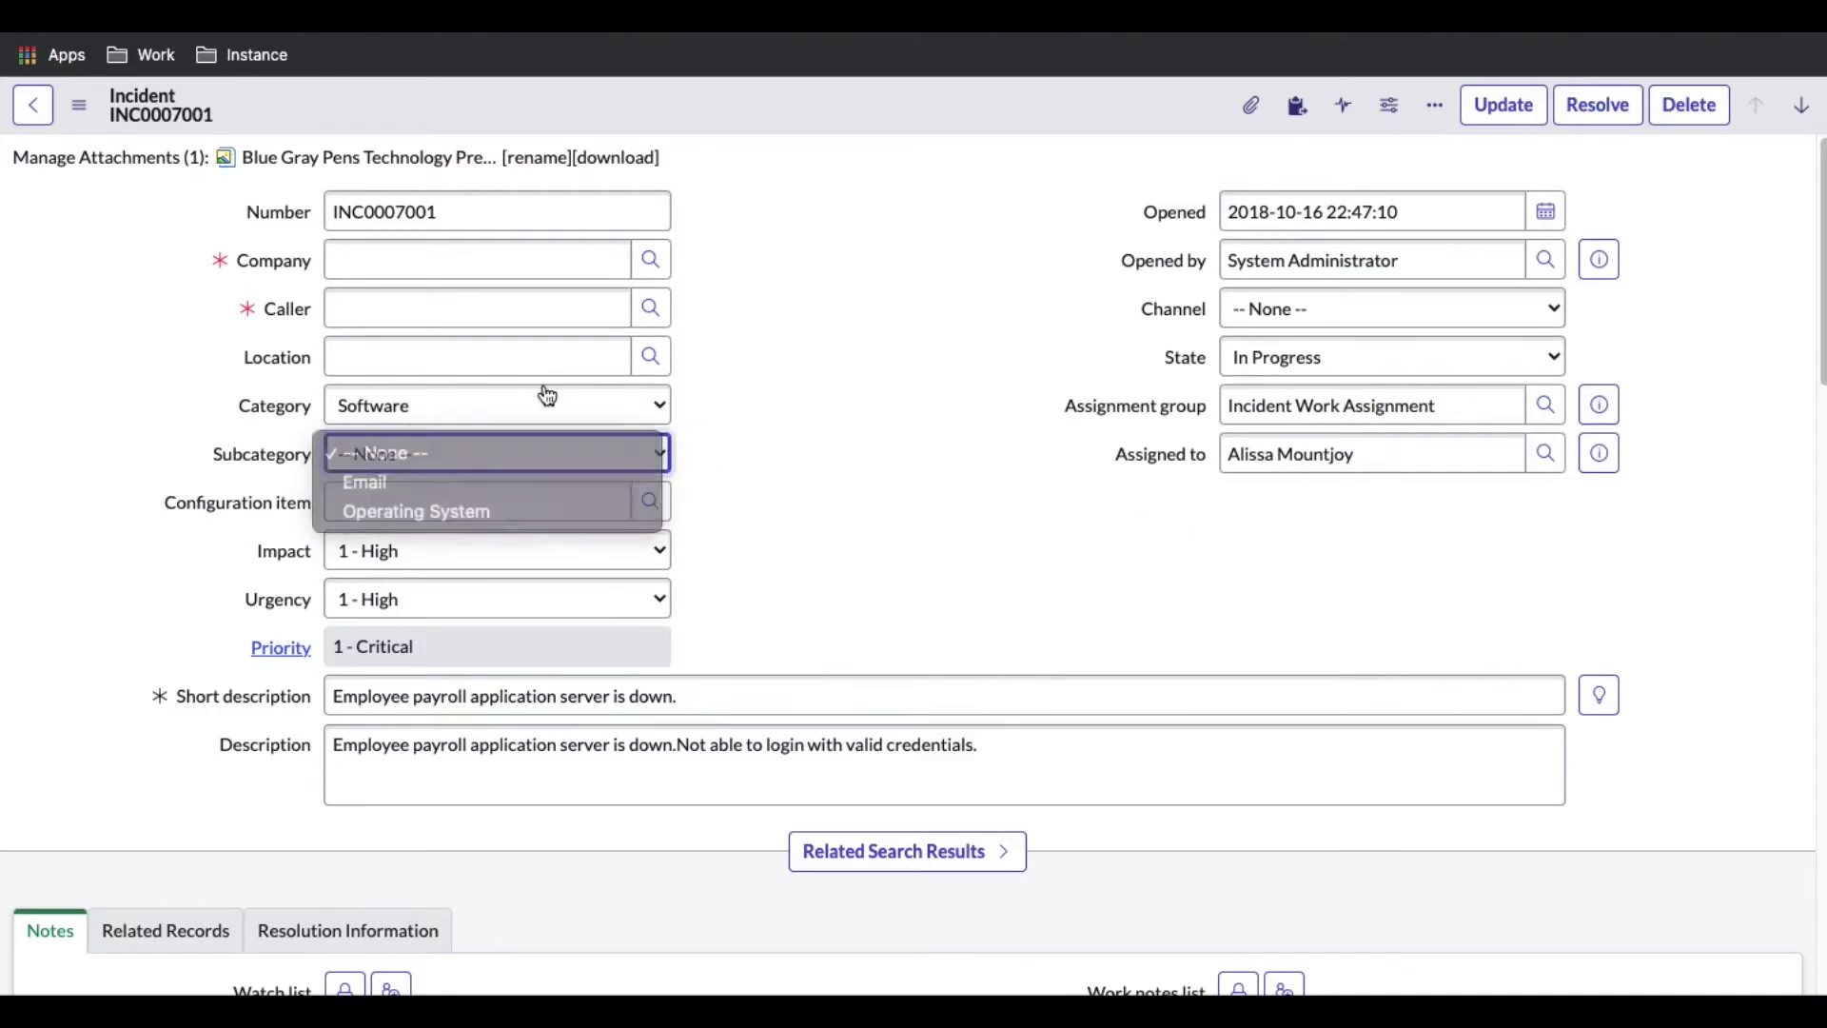
click(1040, 455)
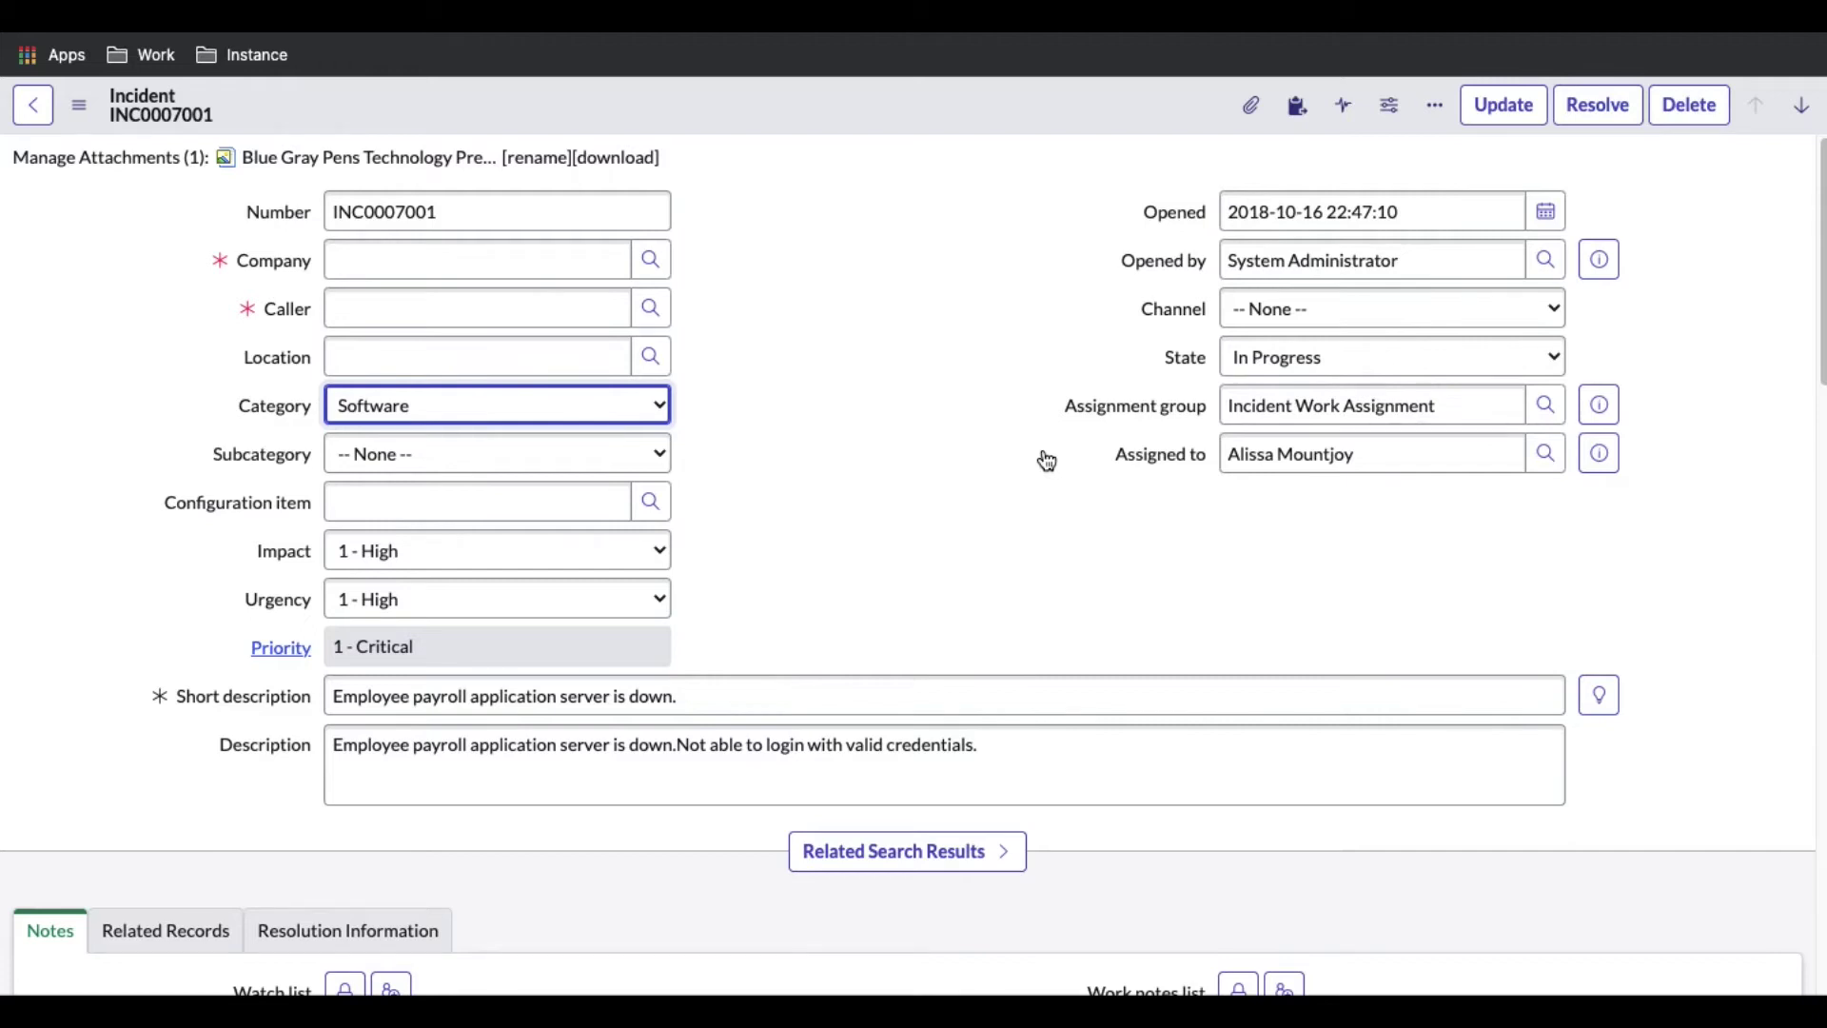
Open the Form Layout configuration of the incident form, leaving the record without saving its changes.
right_click(1025, 118)
mouse_move(1128, 594)
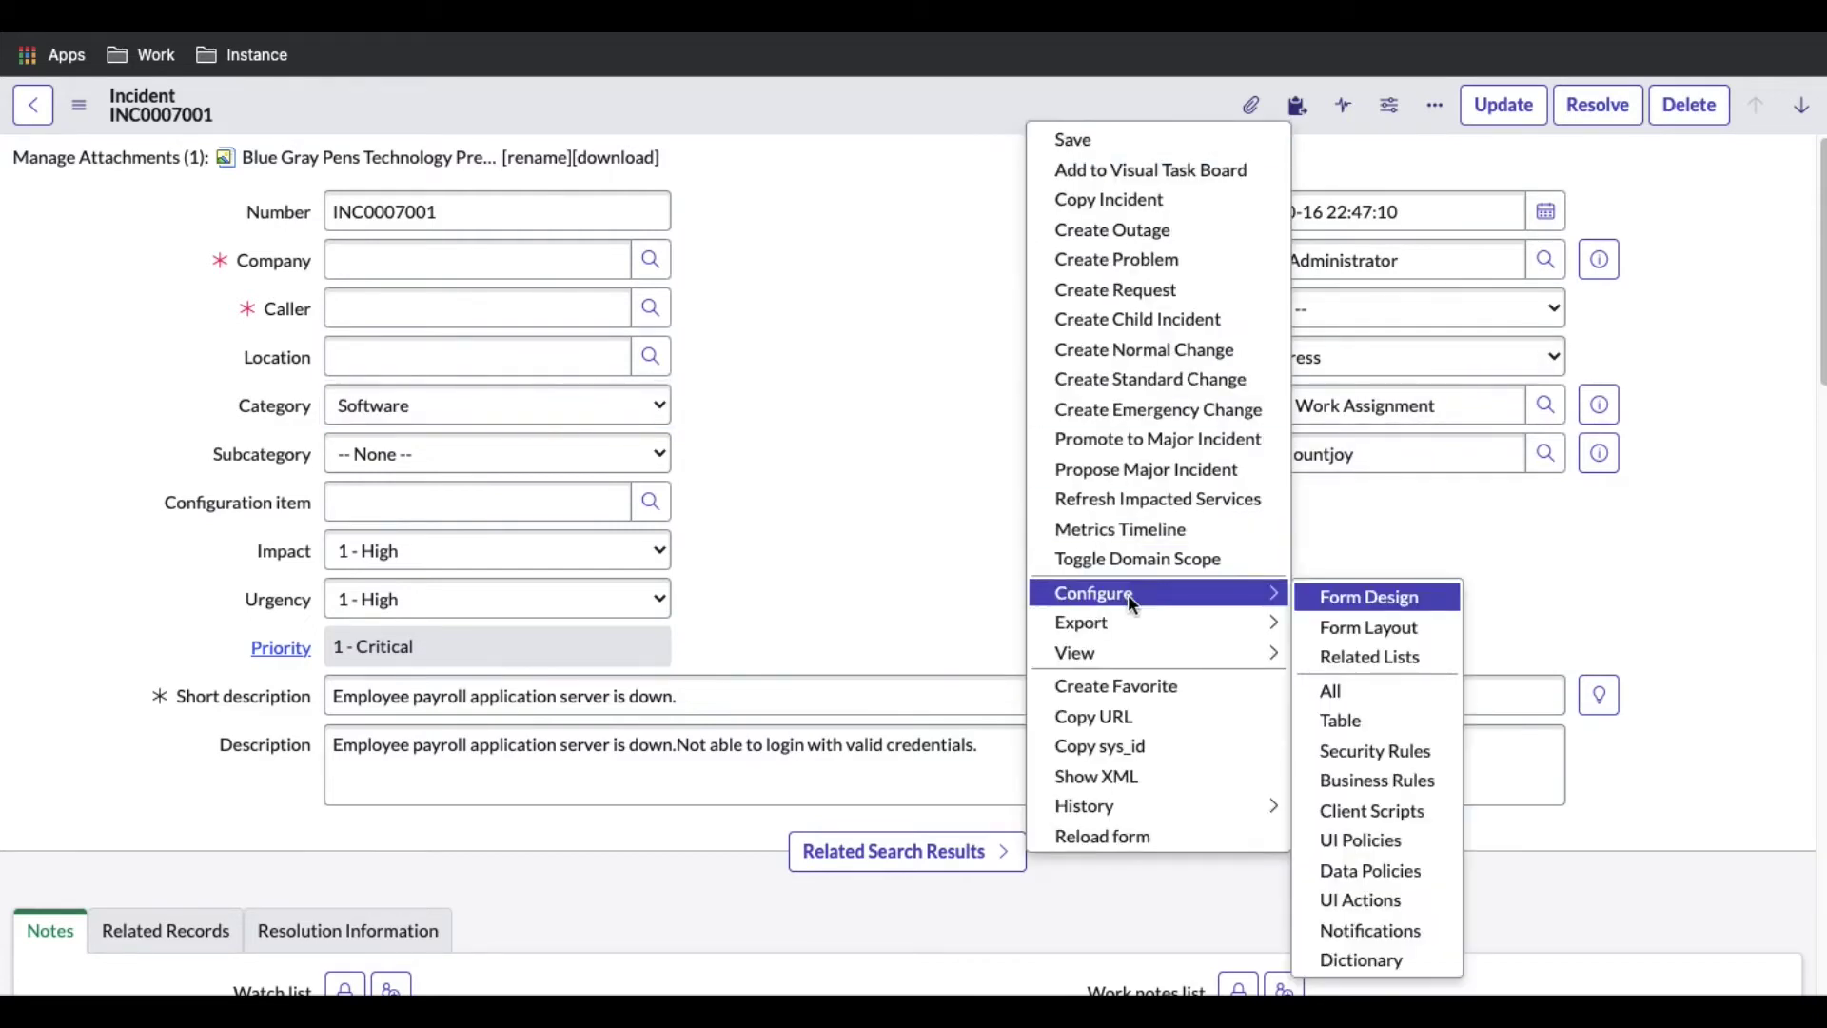
click(1372, 626)
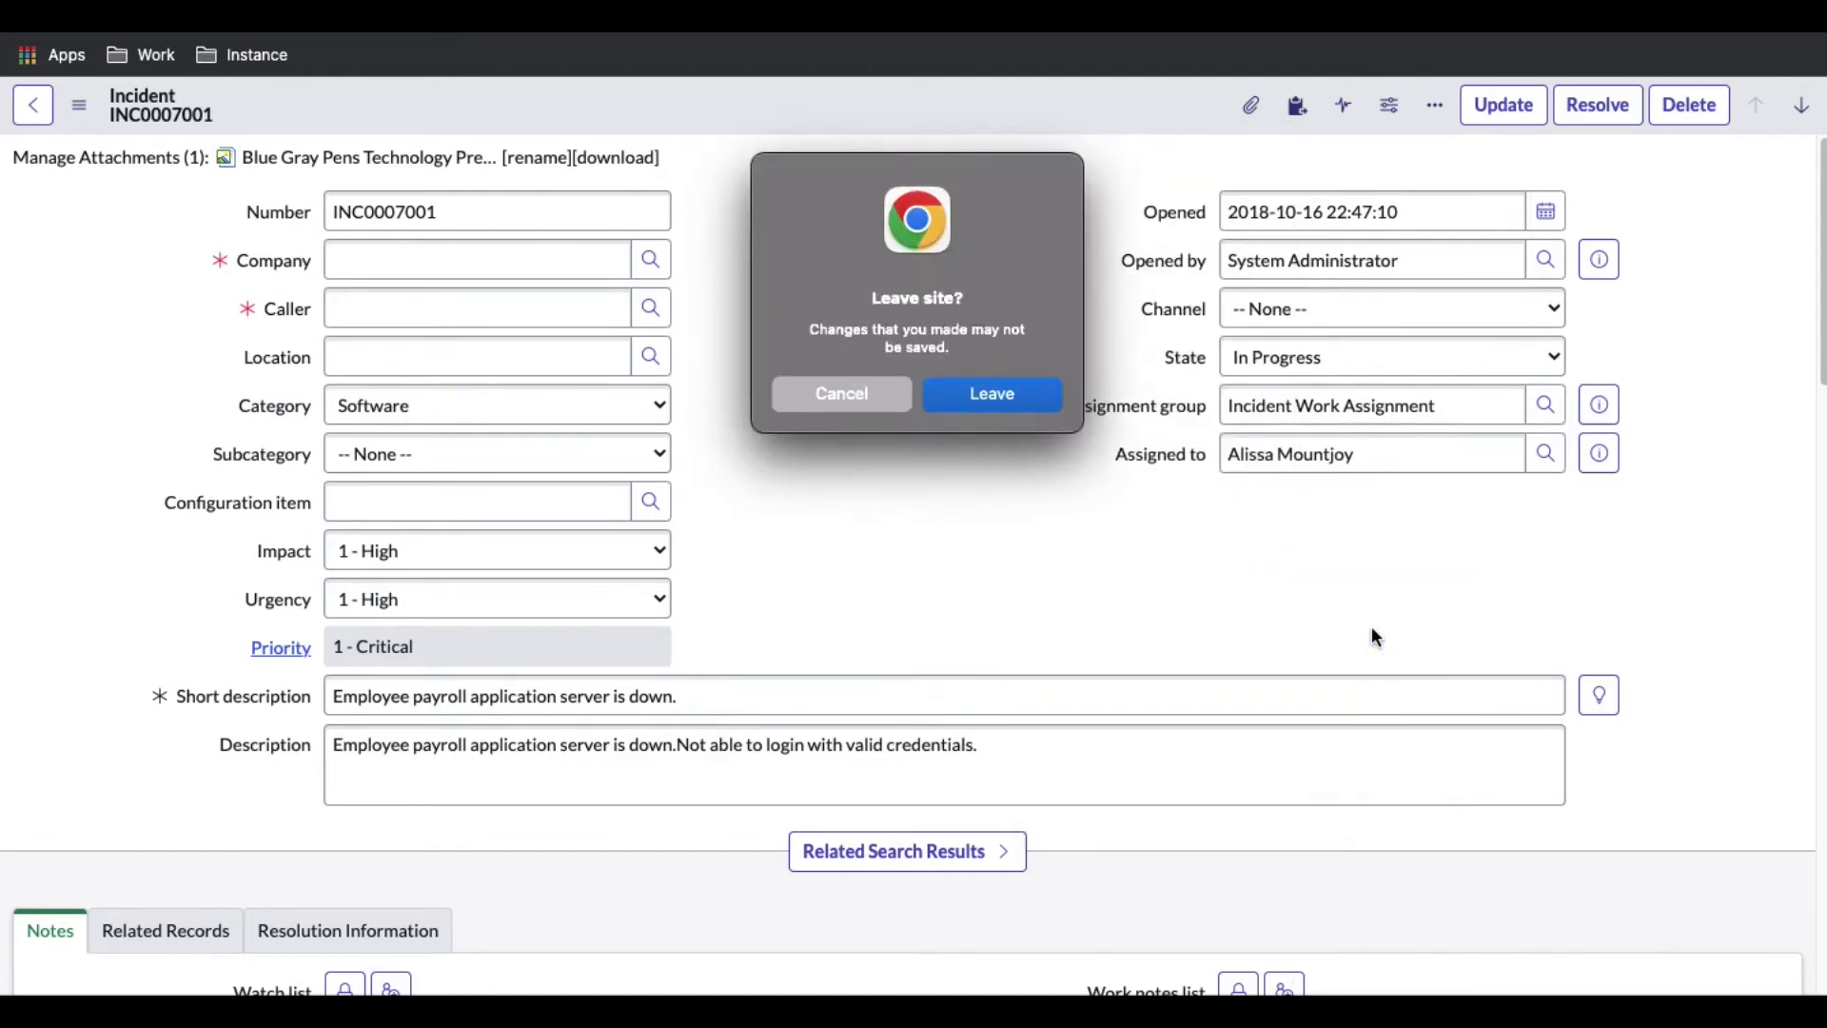
click(980, 394)
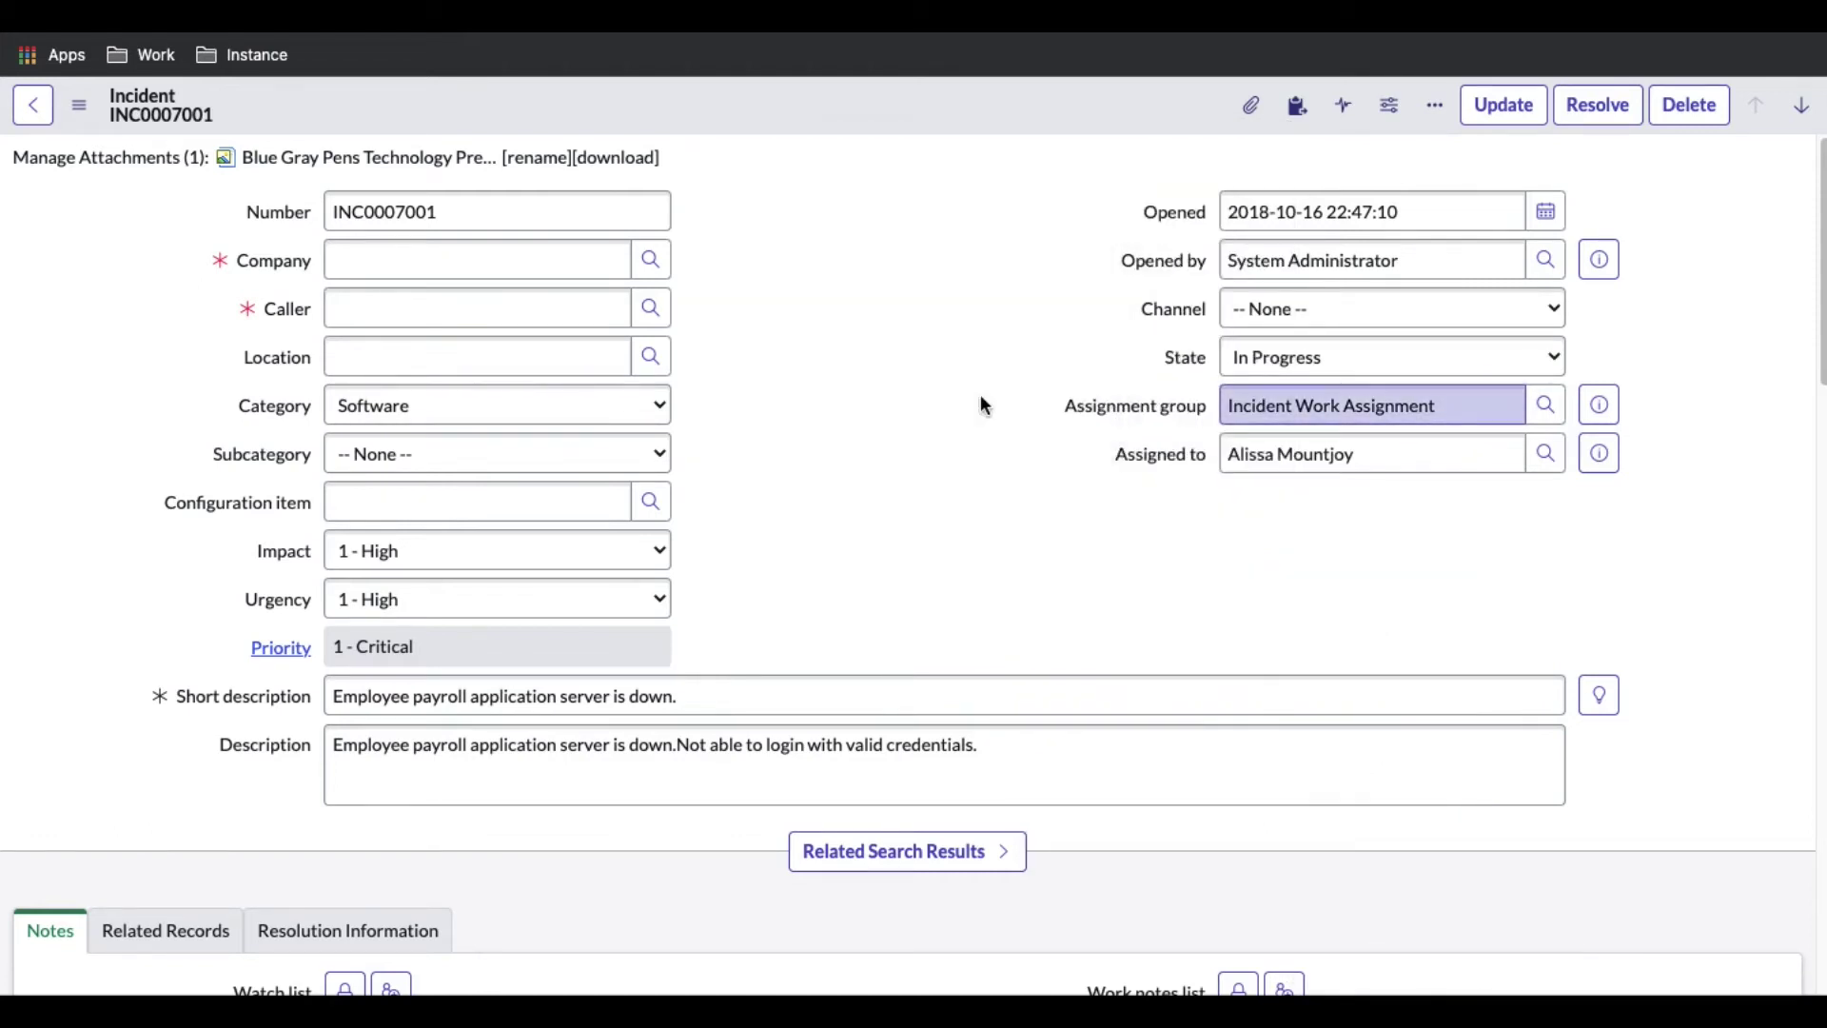
Create a new field named Asset Type with type Choice in the Incident section of the form.
scroll(1091, 385, down, 2)
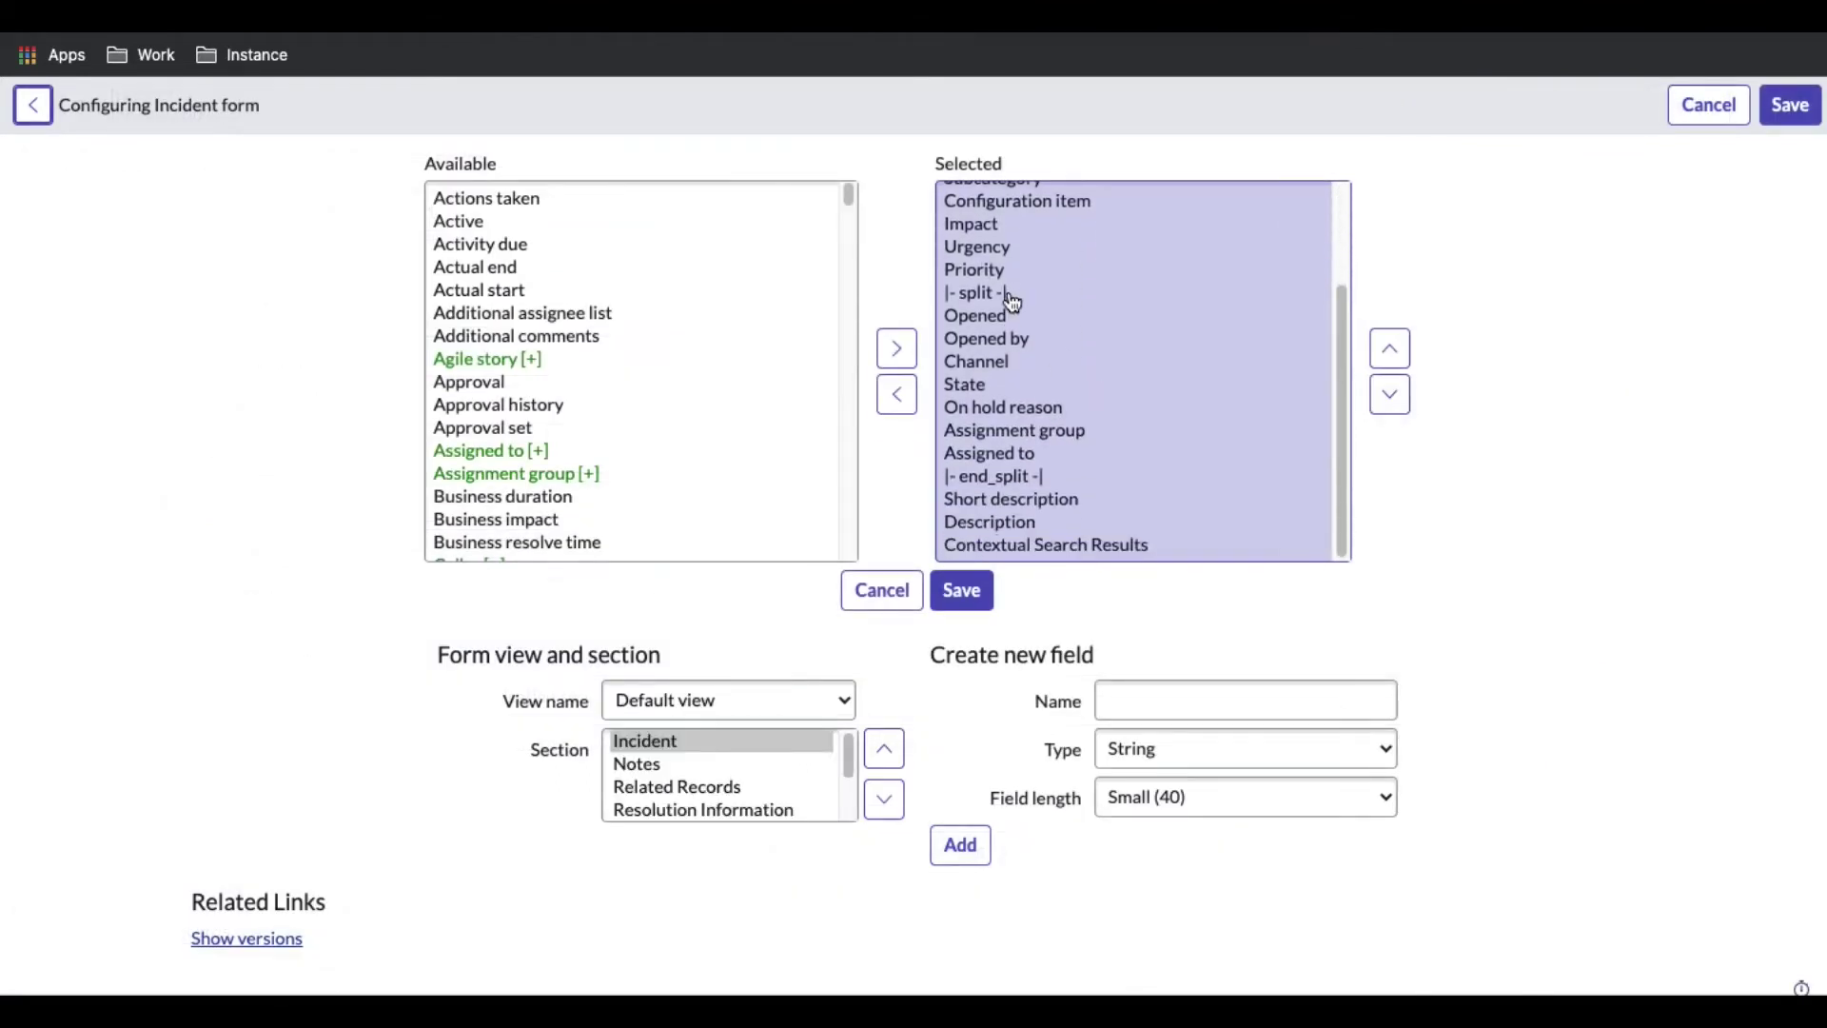
click(993, 460)
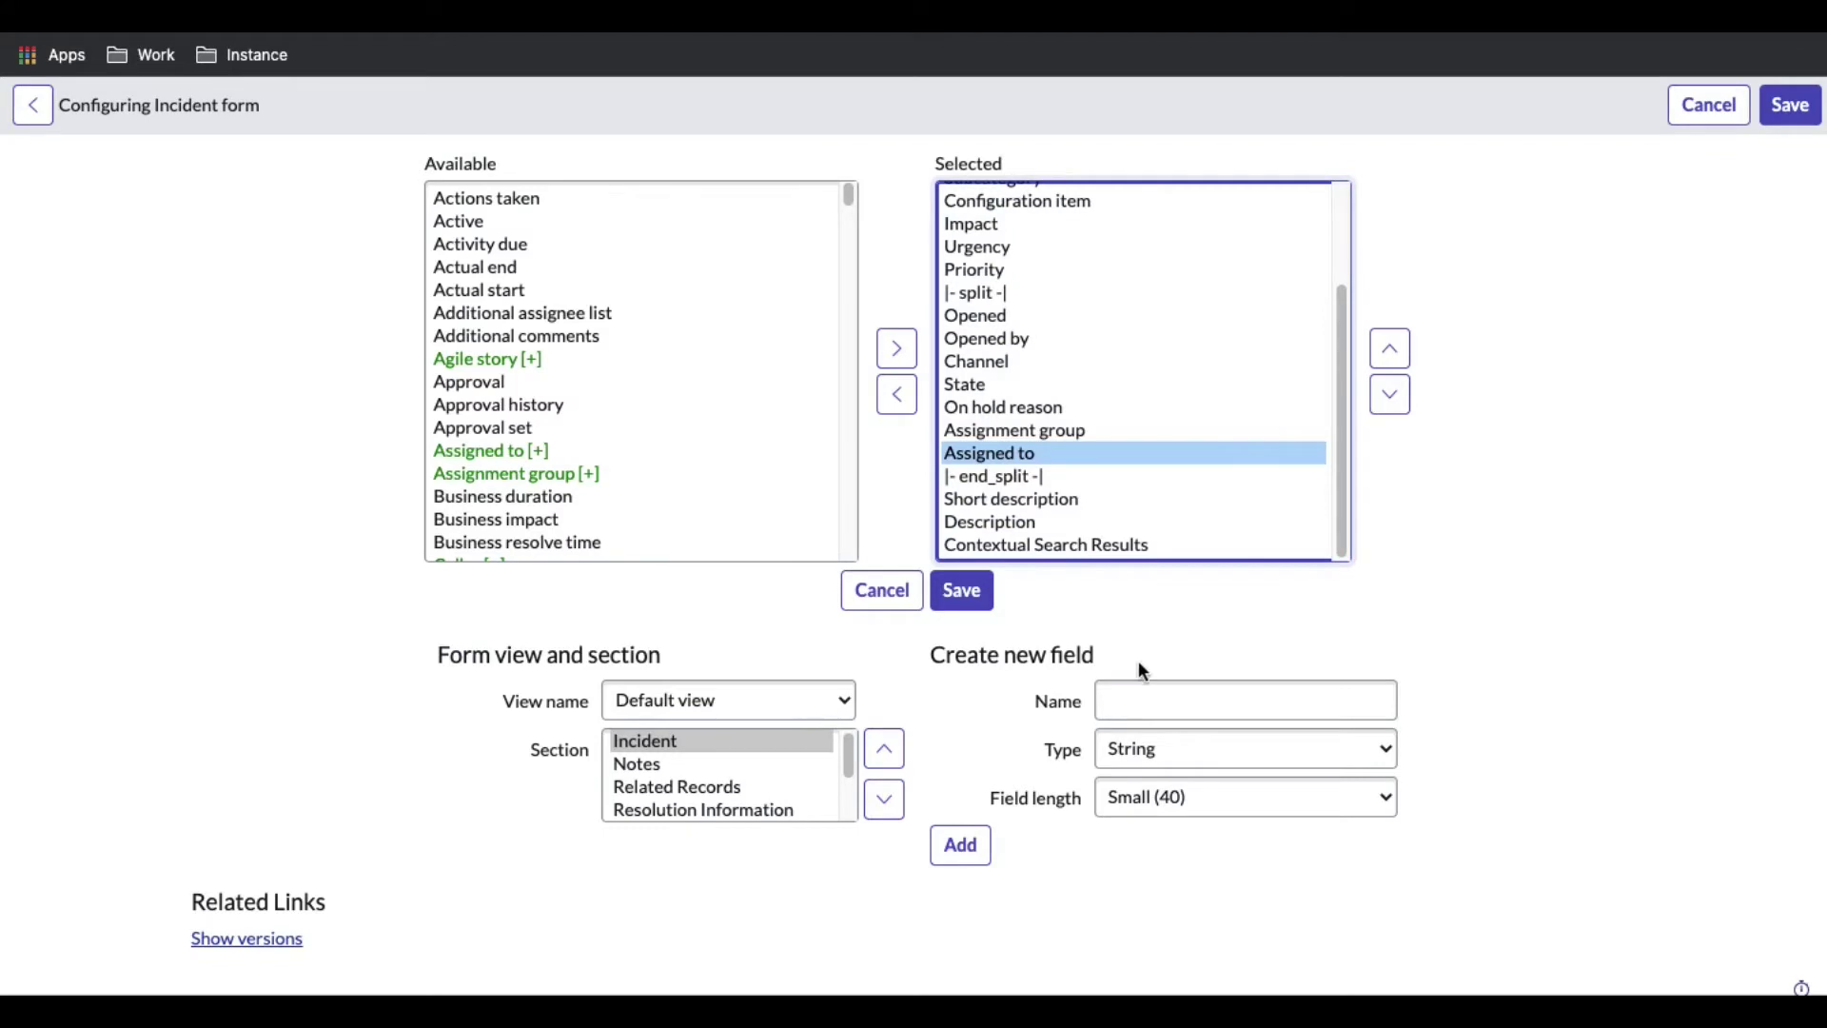
click(1156, 713)
text(A)
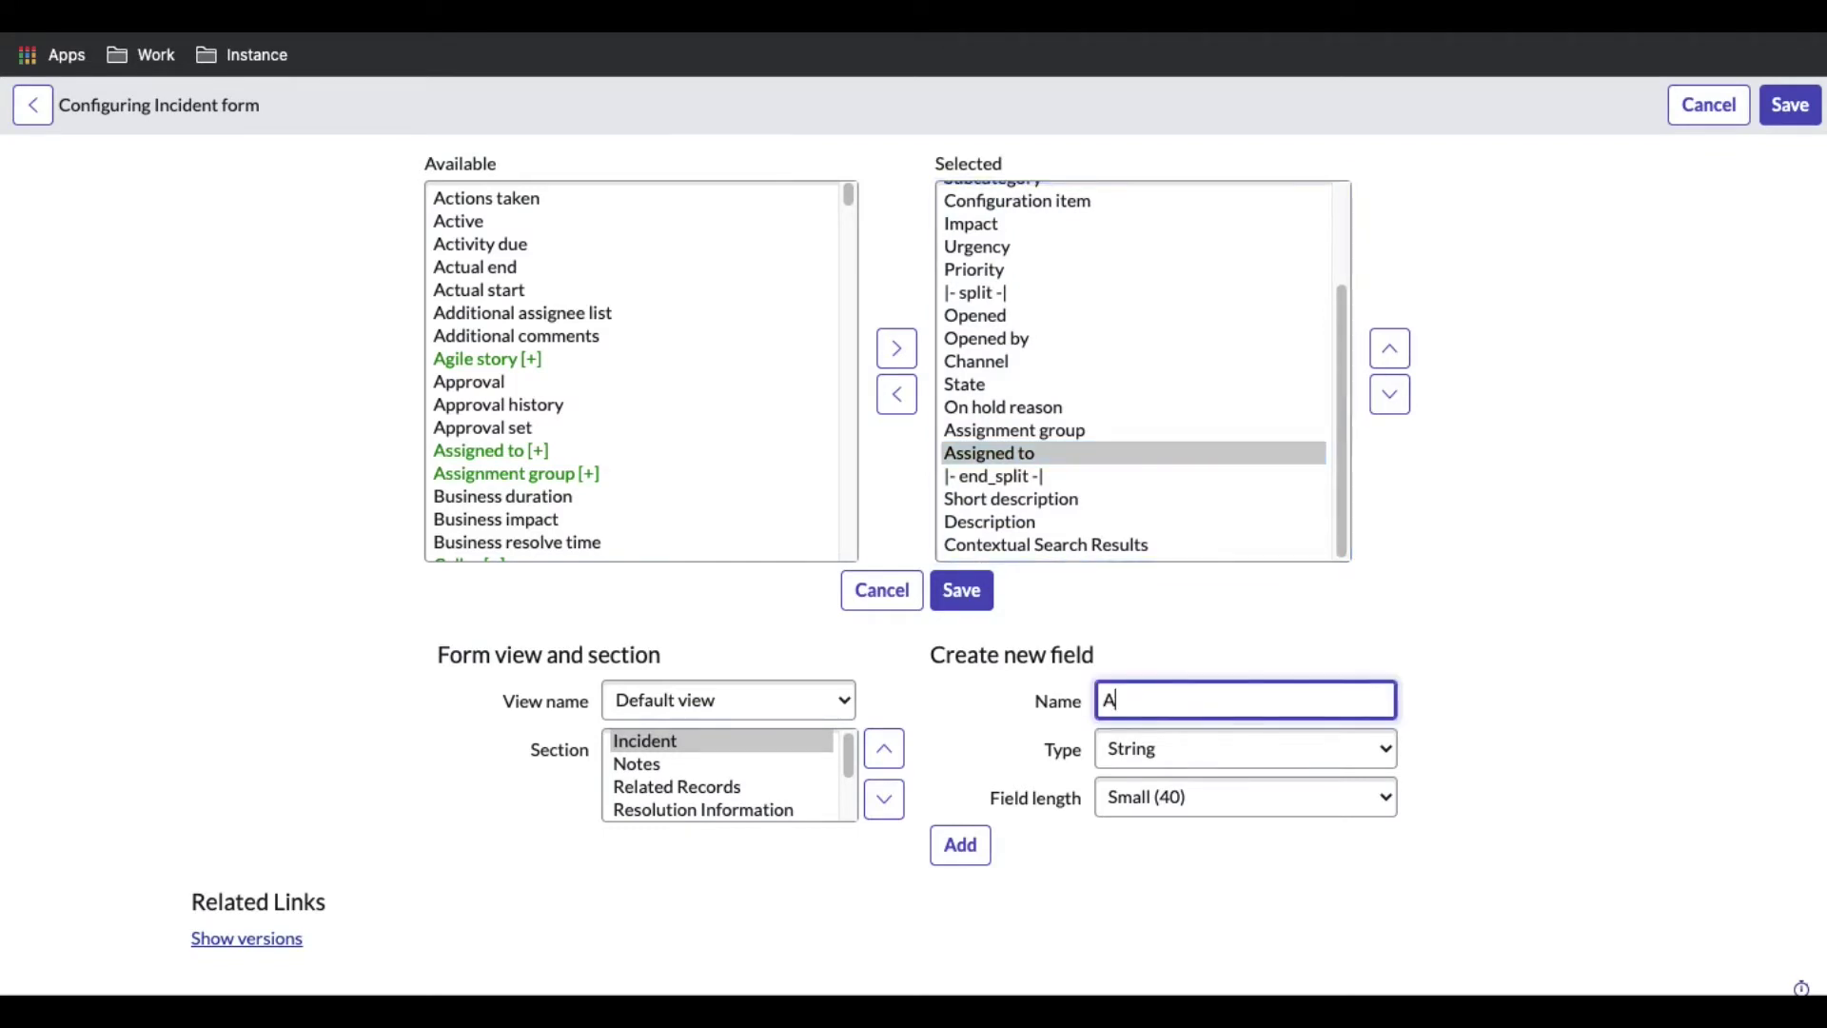
text(sset Type)
click(1206, 761)
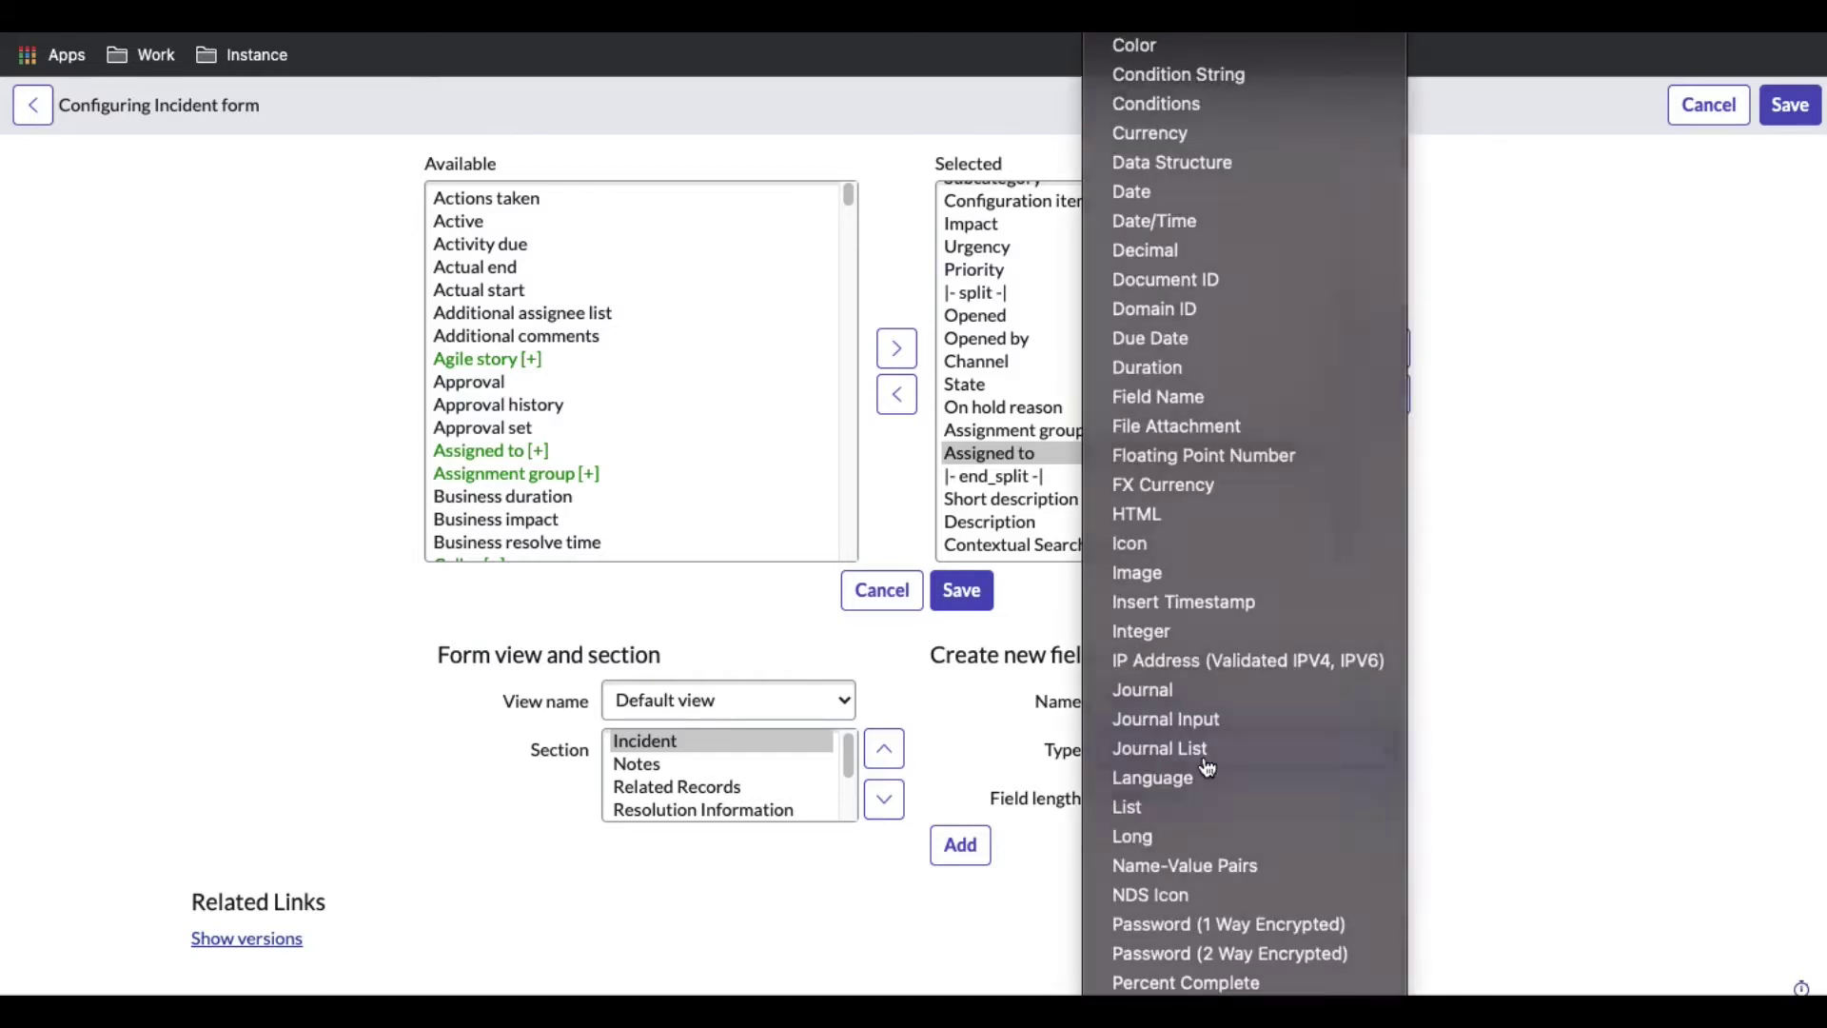
click(1207, 762)
click(969, 800)
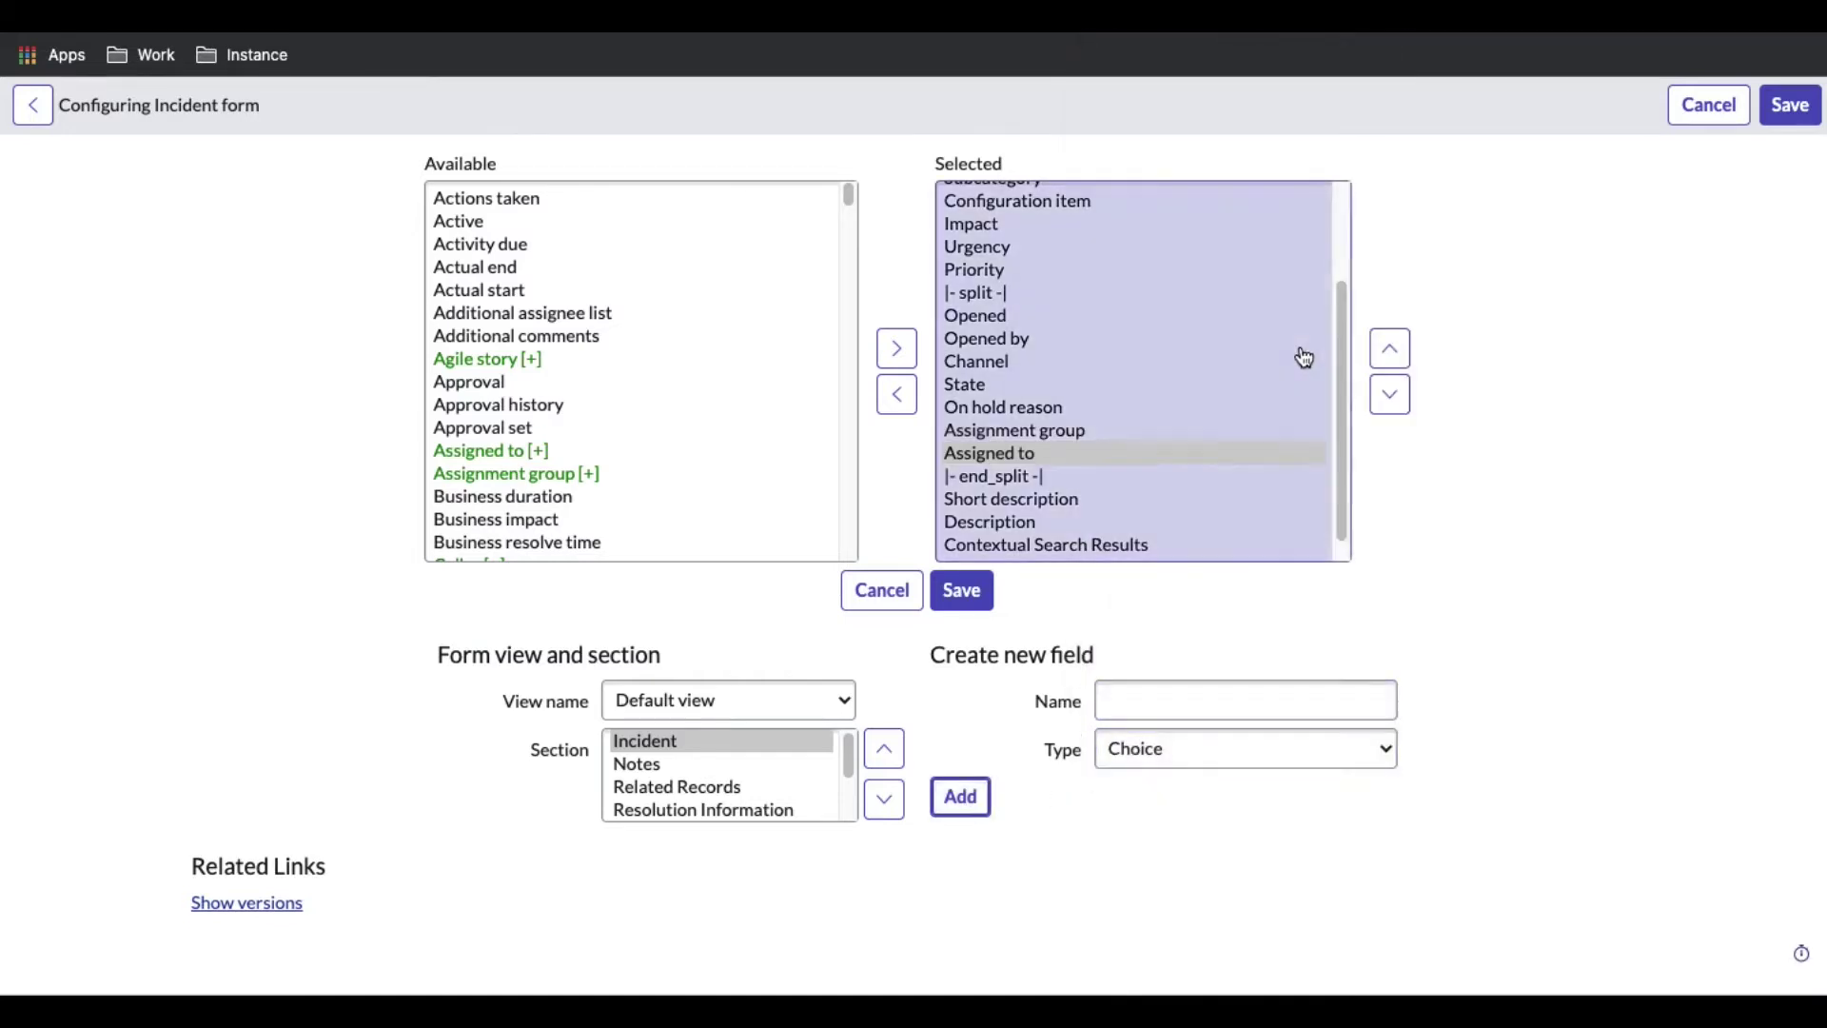
Create a second Choice field named Asset Name in the same form section.
click(1232, 701)
text(As)
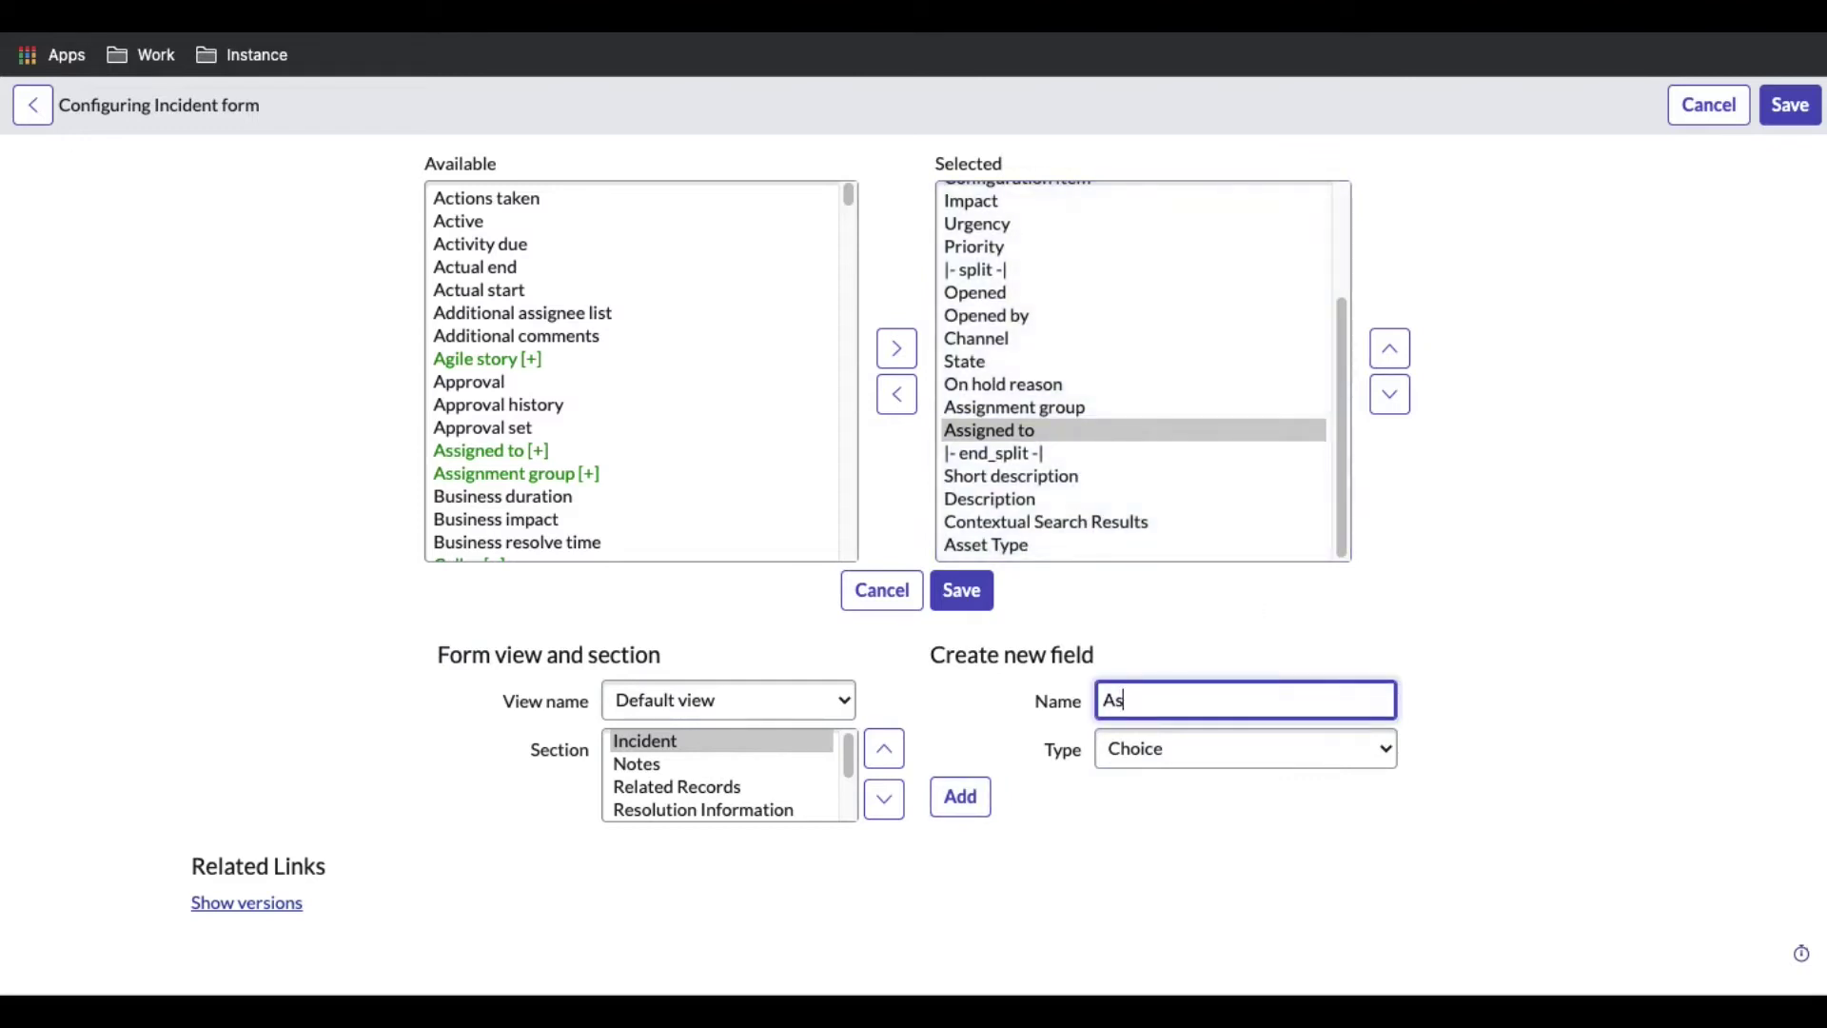
text(set Name)
click(963, 800)
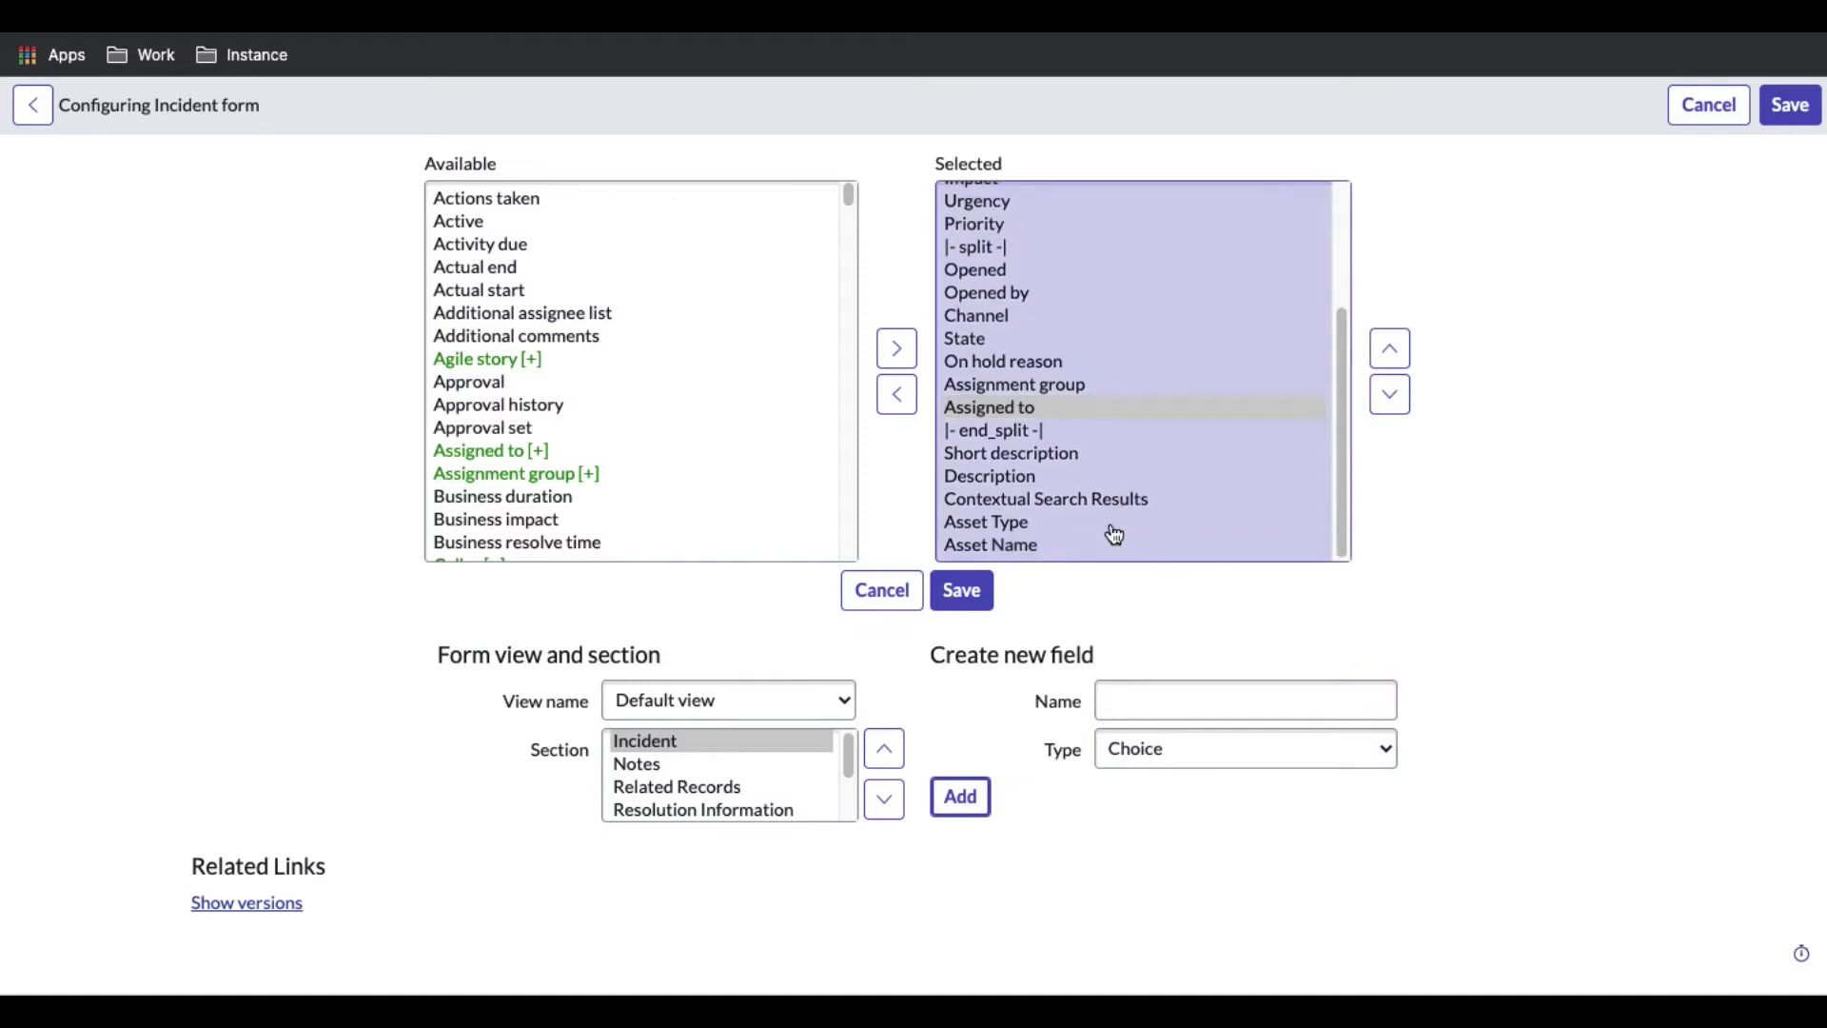
Move Asset Type and Asset Name directly below Assigned to in the selected fields and save the form layout.
drag(1015, 524, 1017, 536)
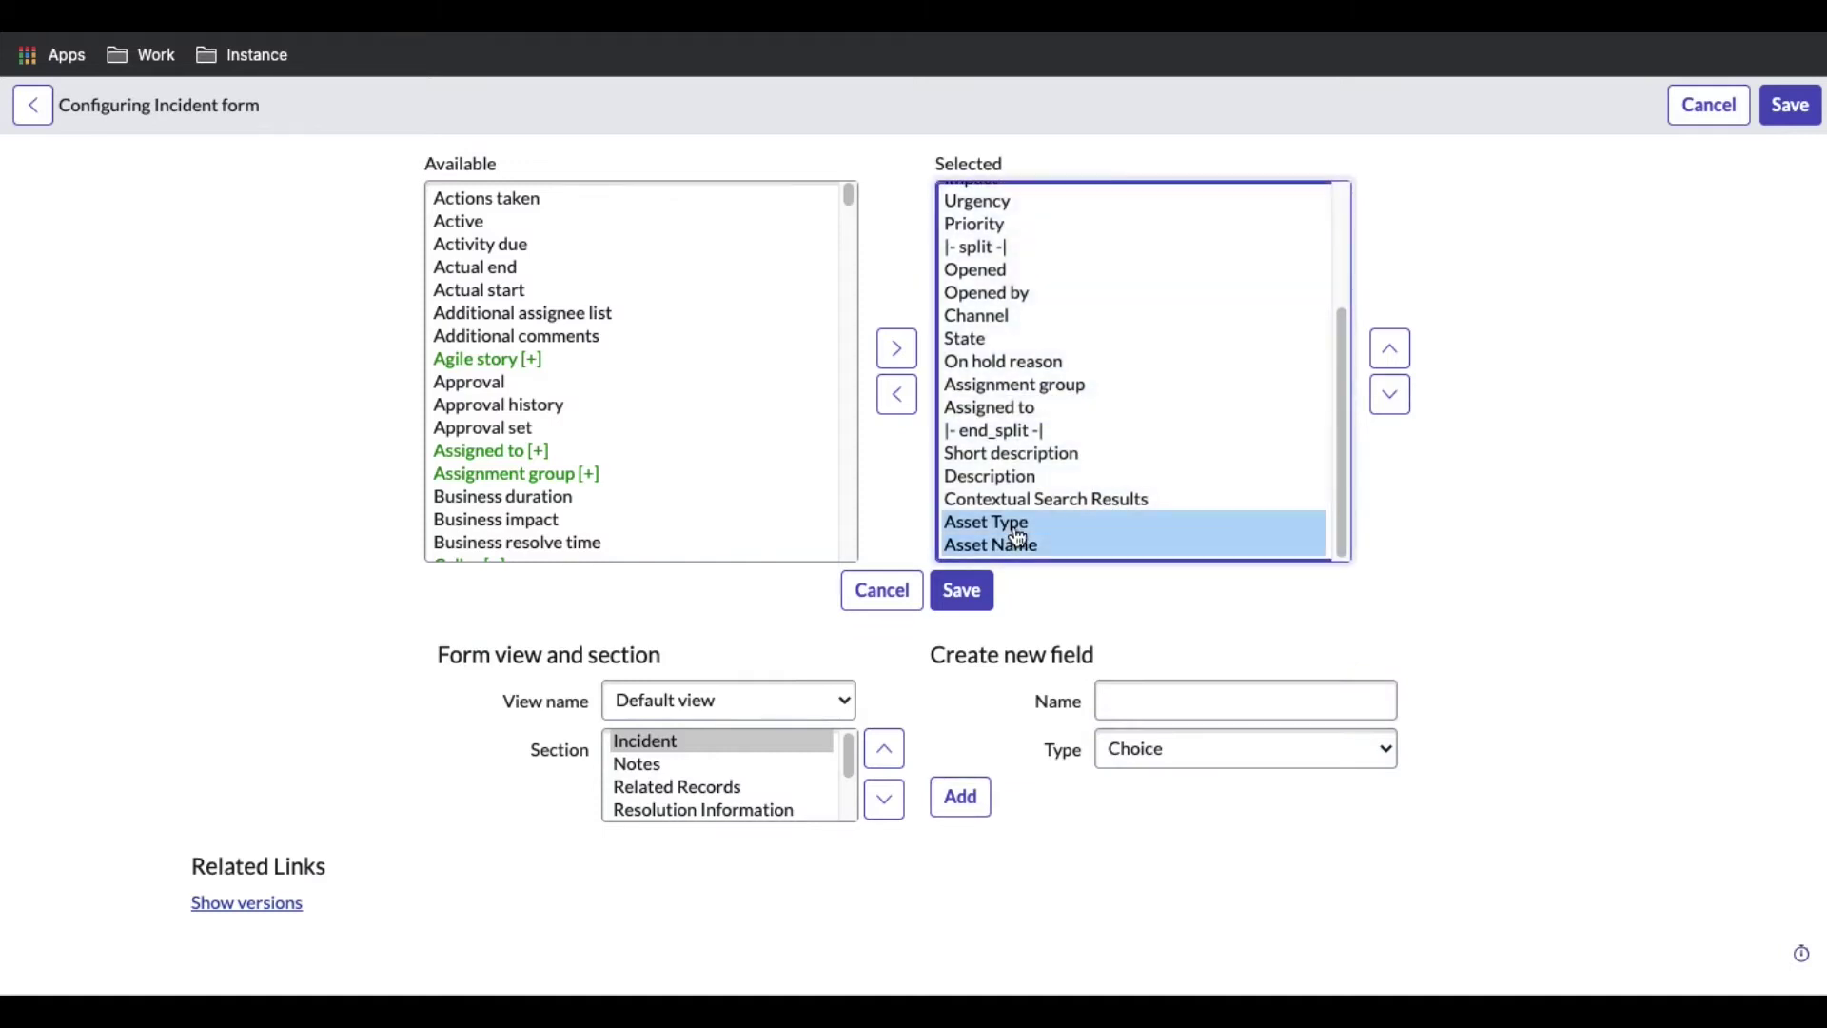
click(1391, 352)
click(1397, 358)
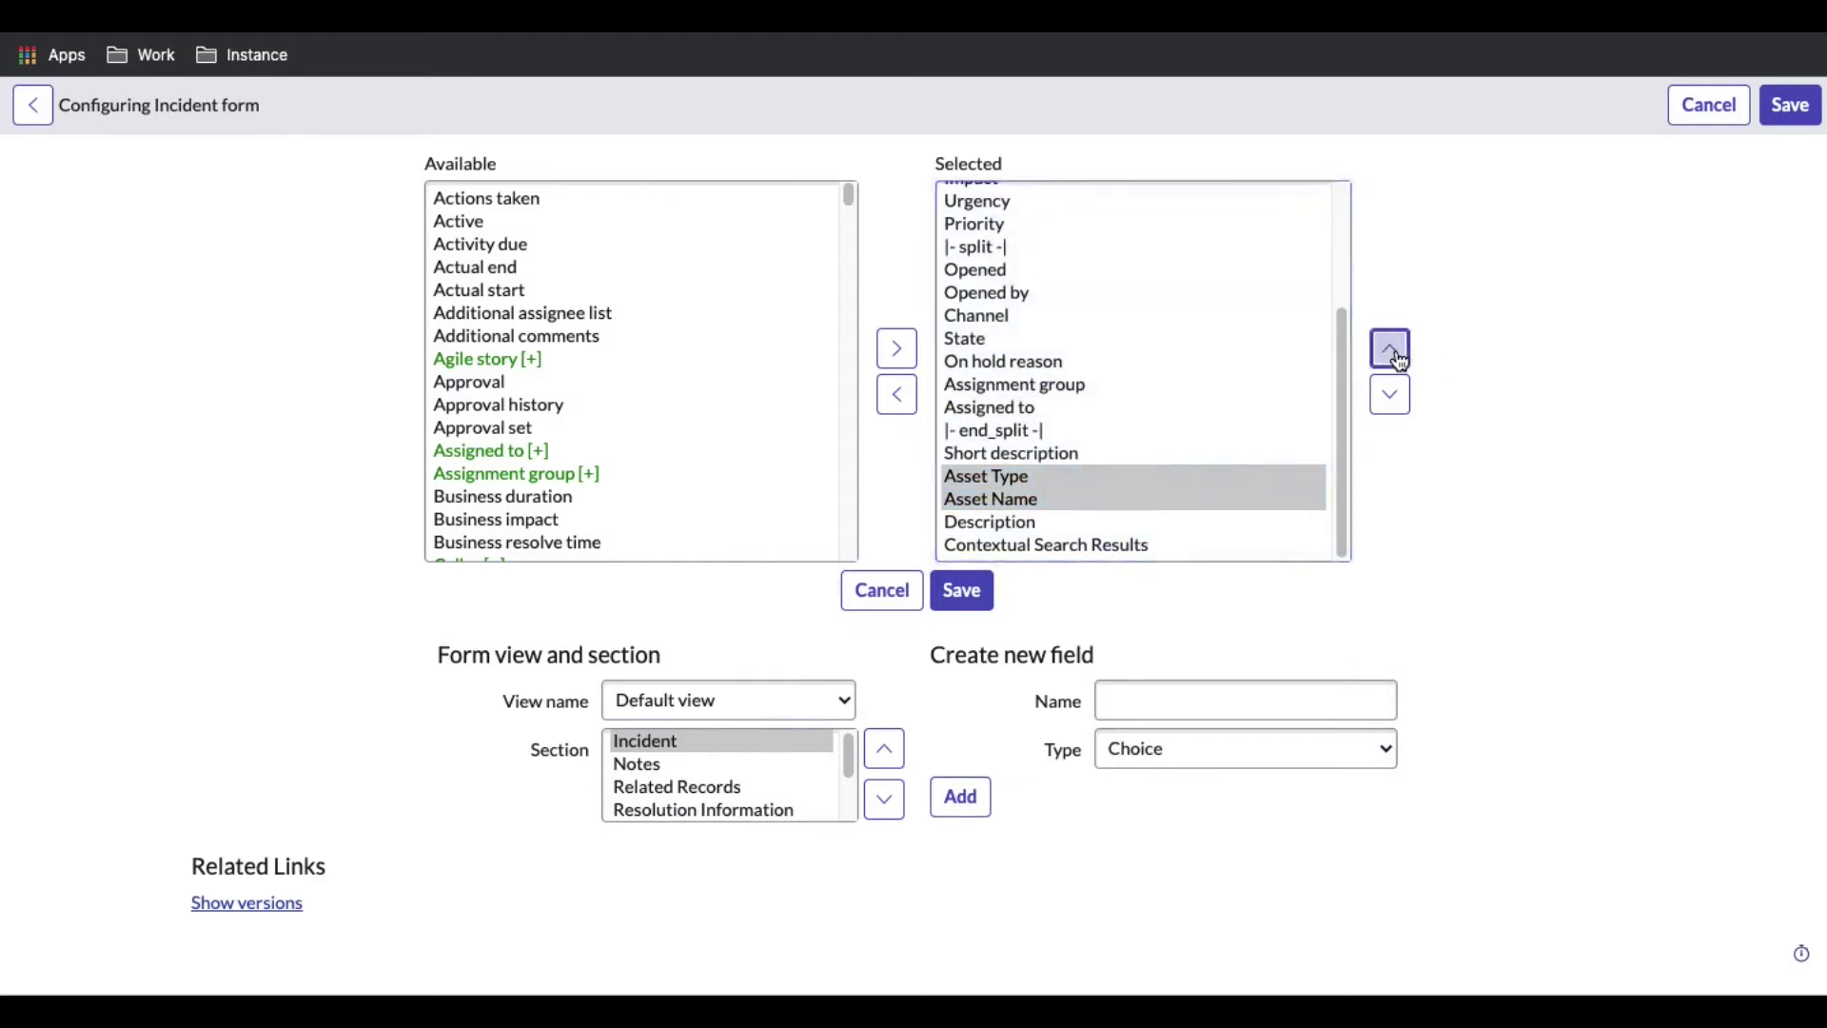
click(1391, 352)
click(1391, 354)
click(959, 599)
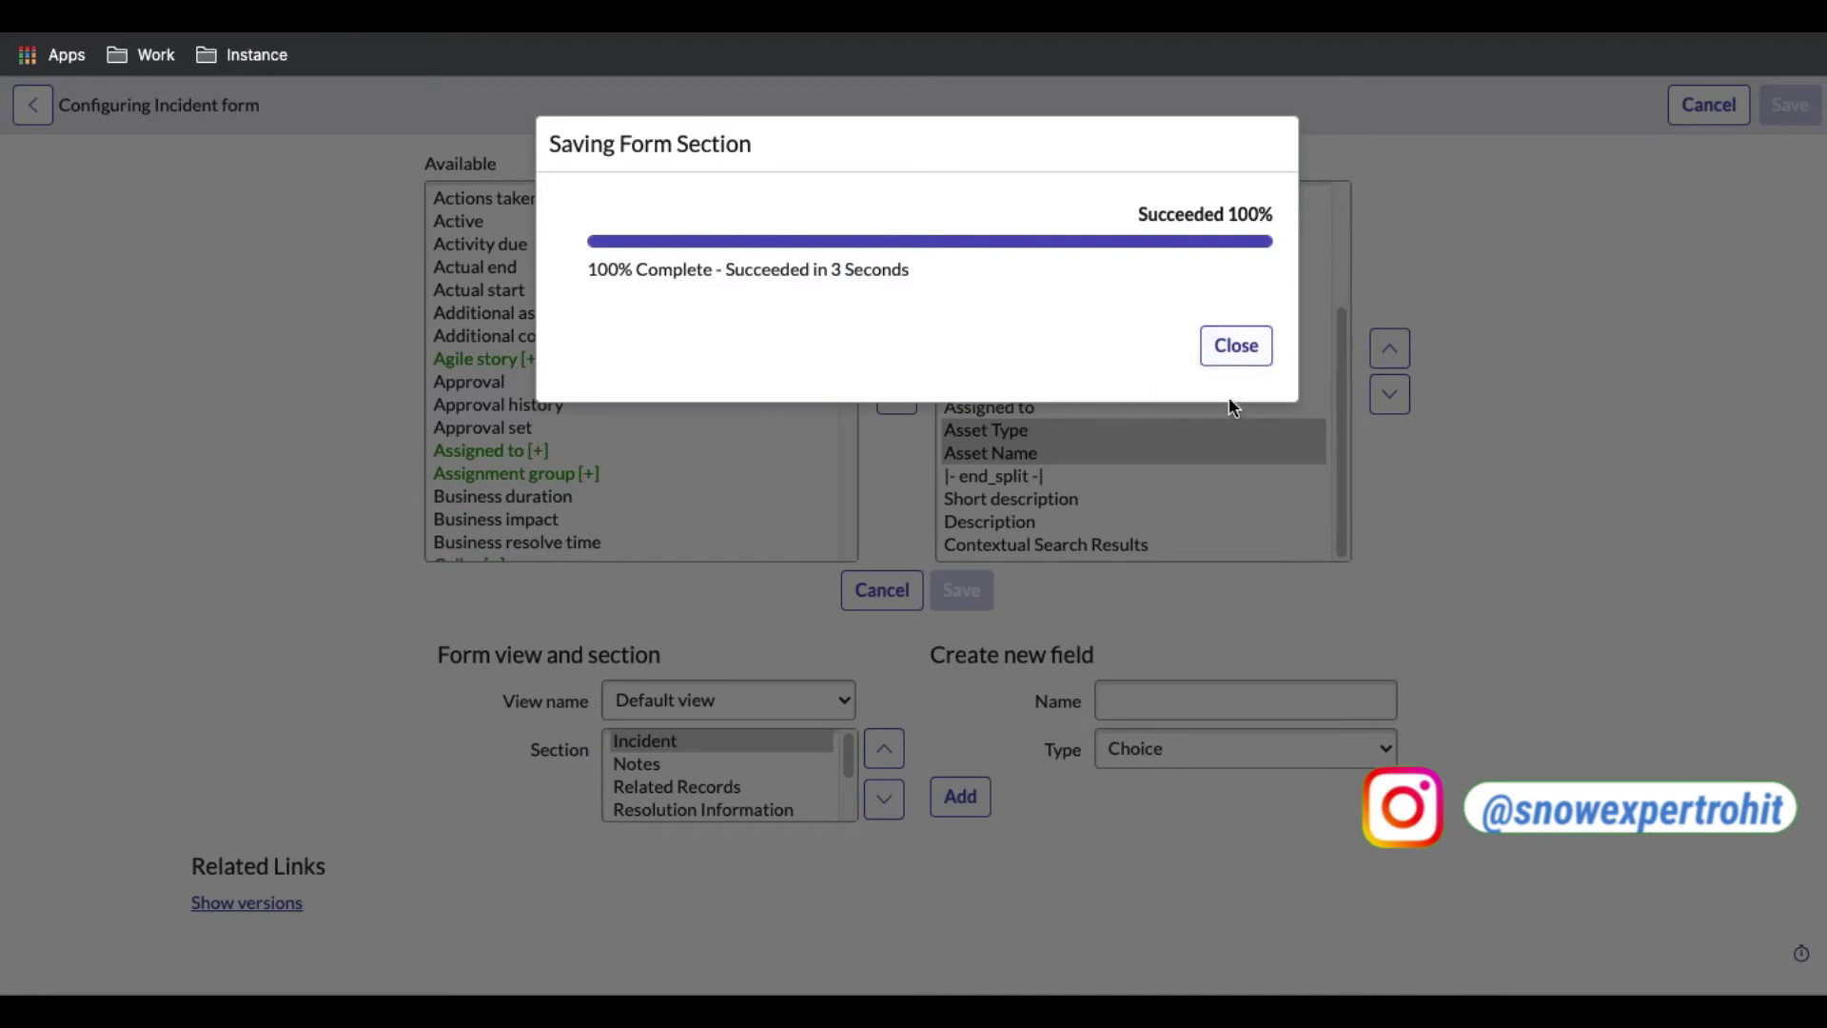
click(1234, 348)
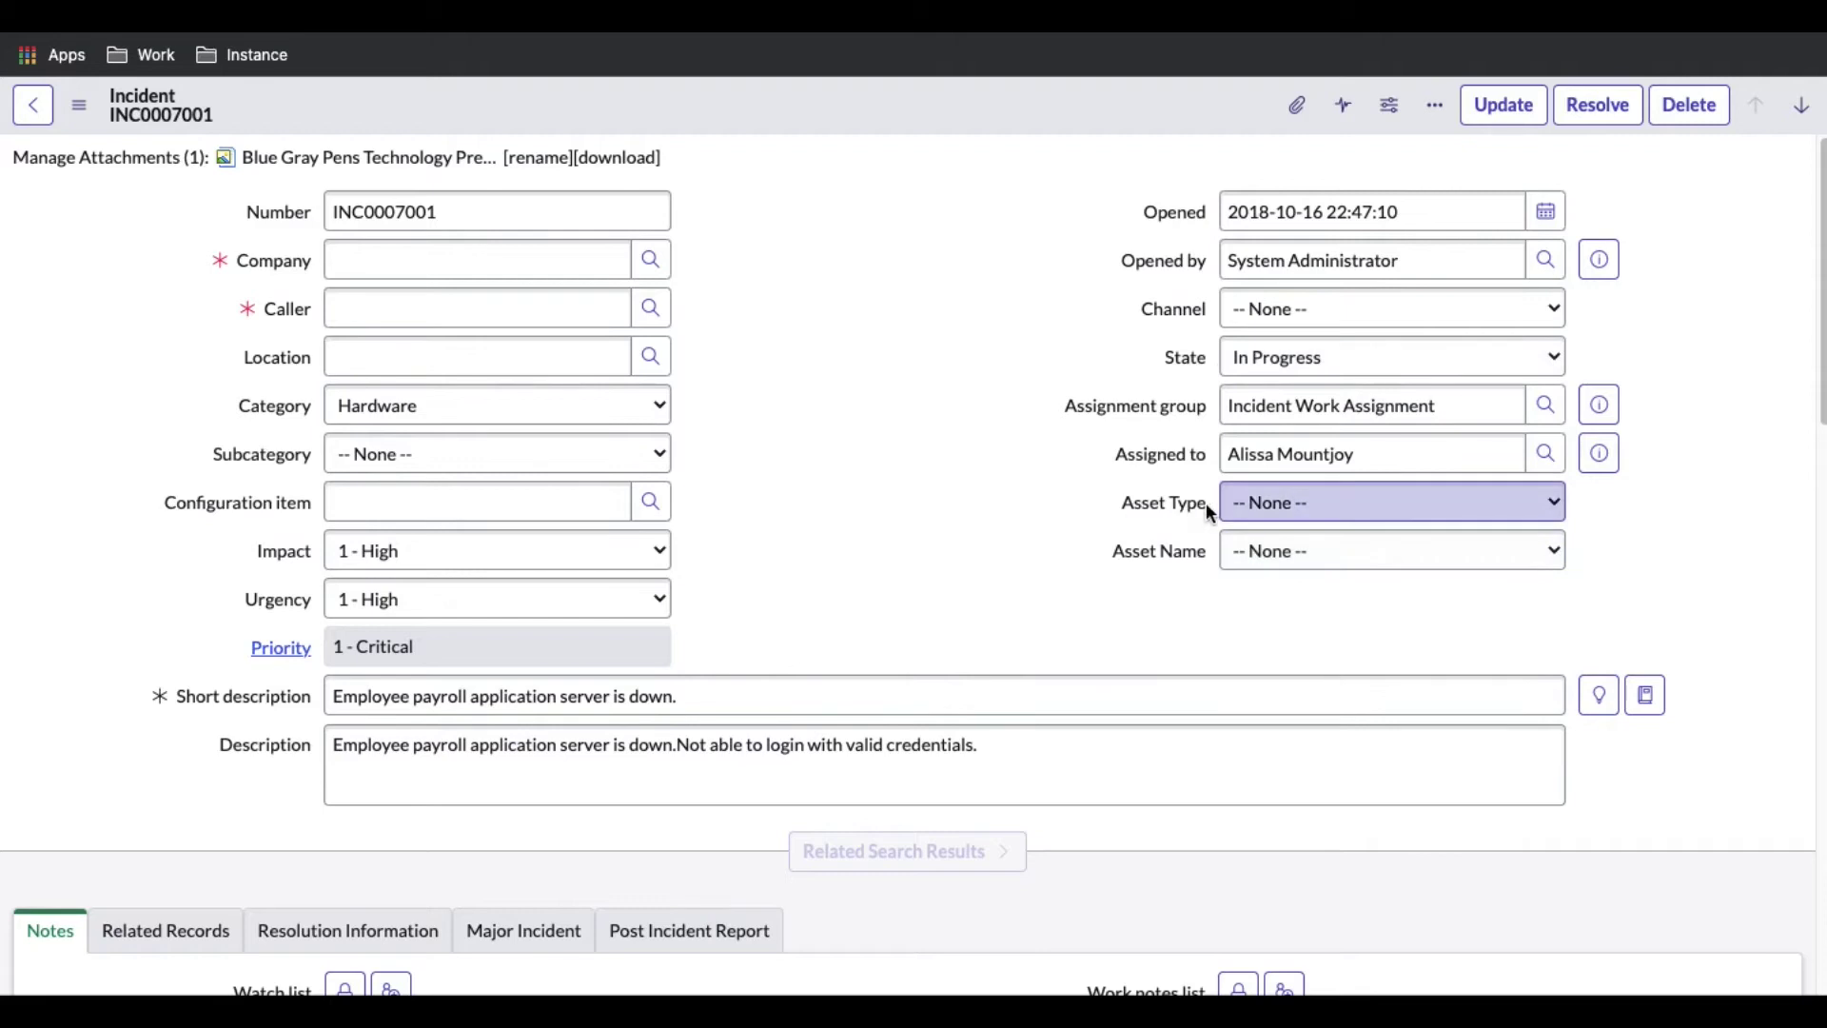
Check which options the new Asset Type and Asset Name fields offer on the incident form.
click(1258, 514)
click(1103, 563)
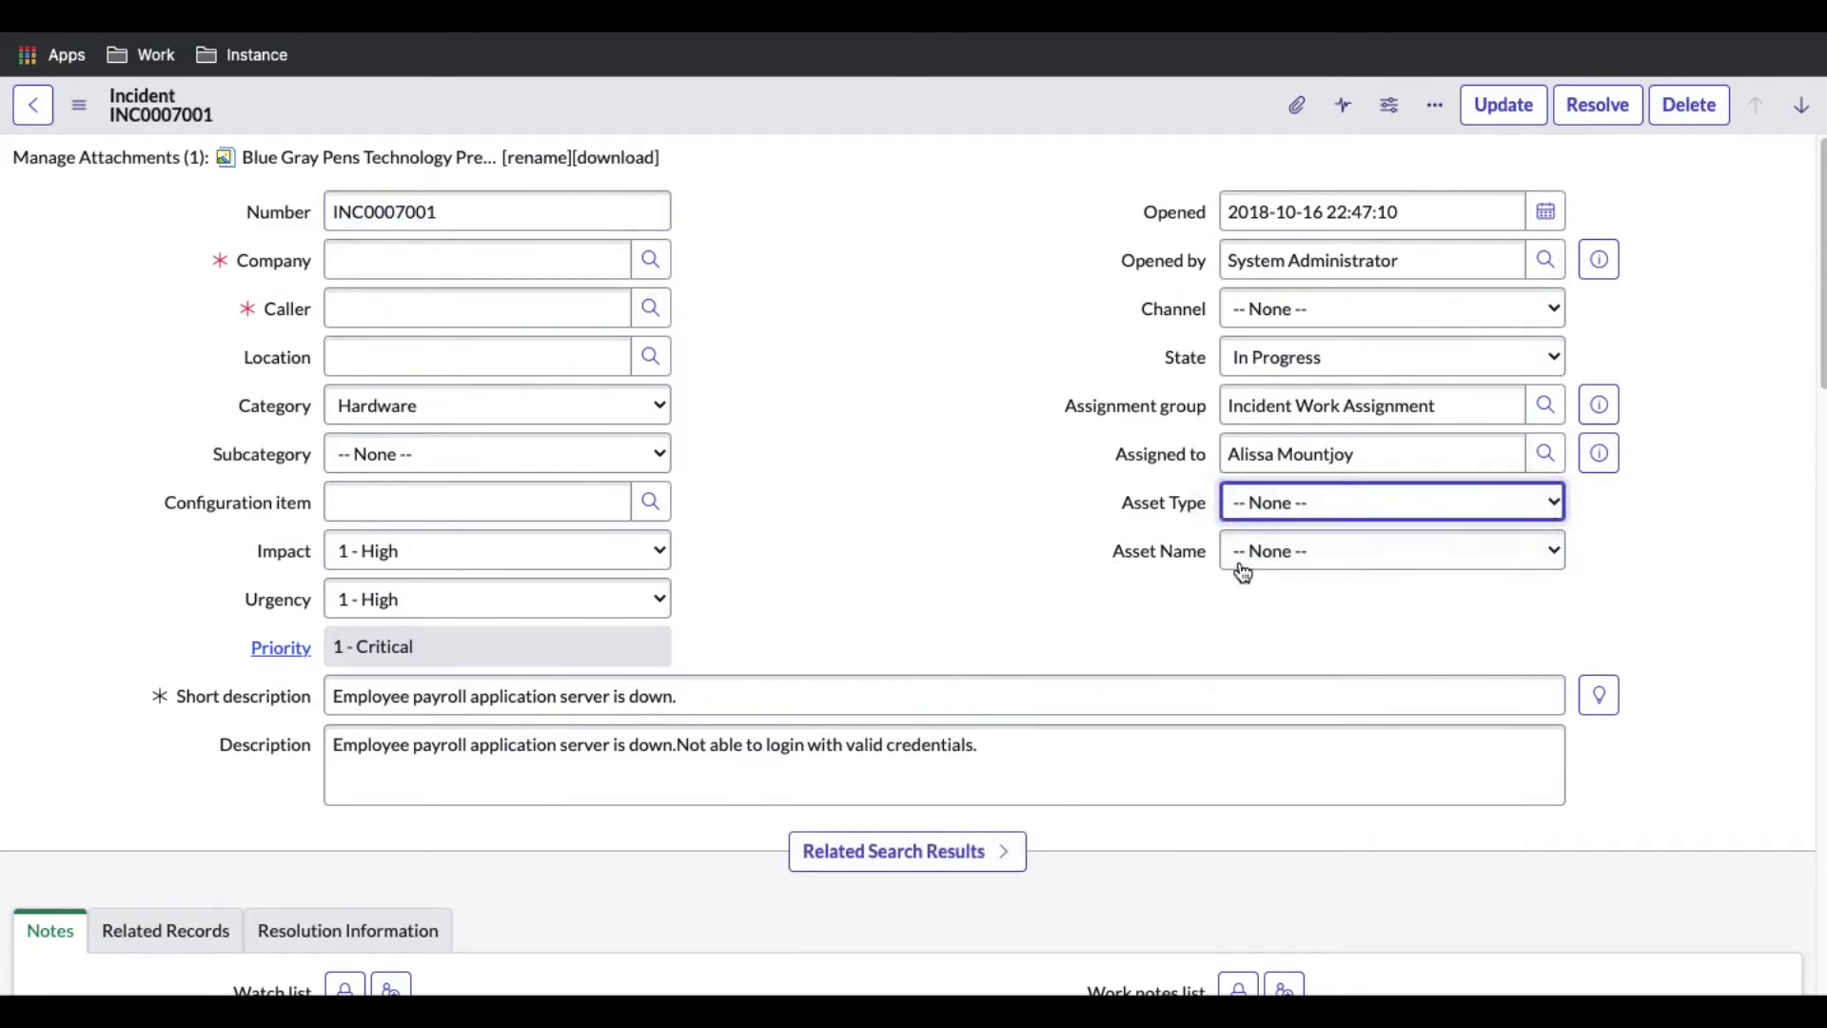
click(1242, 569)
click(1199, 631)
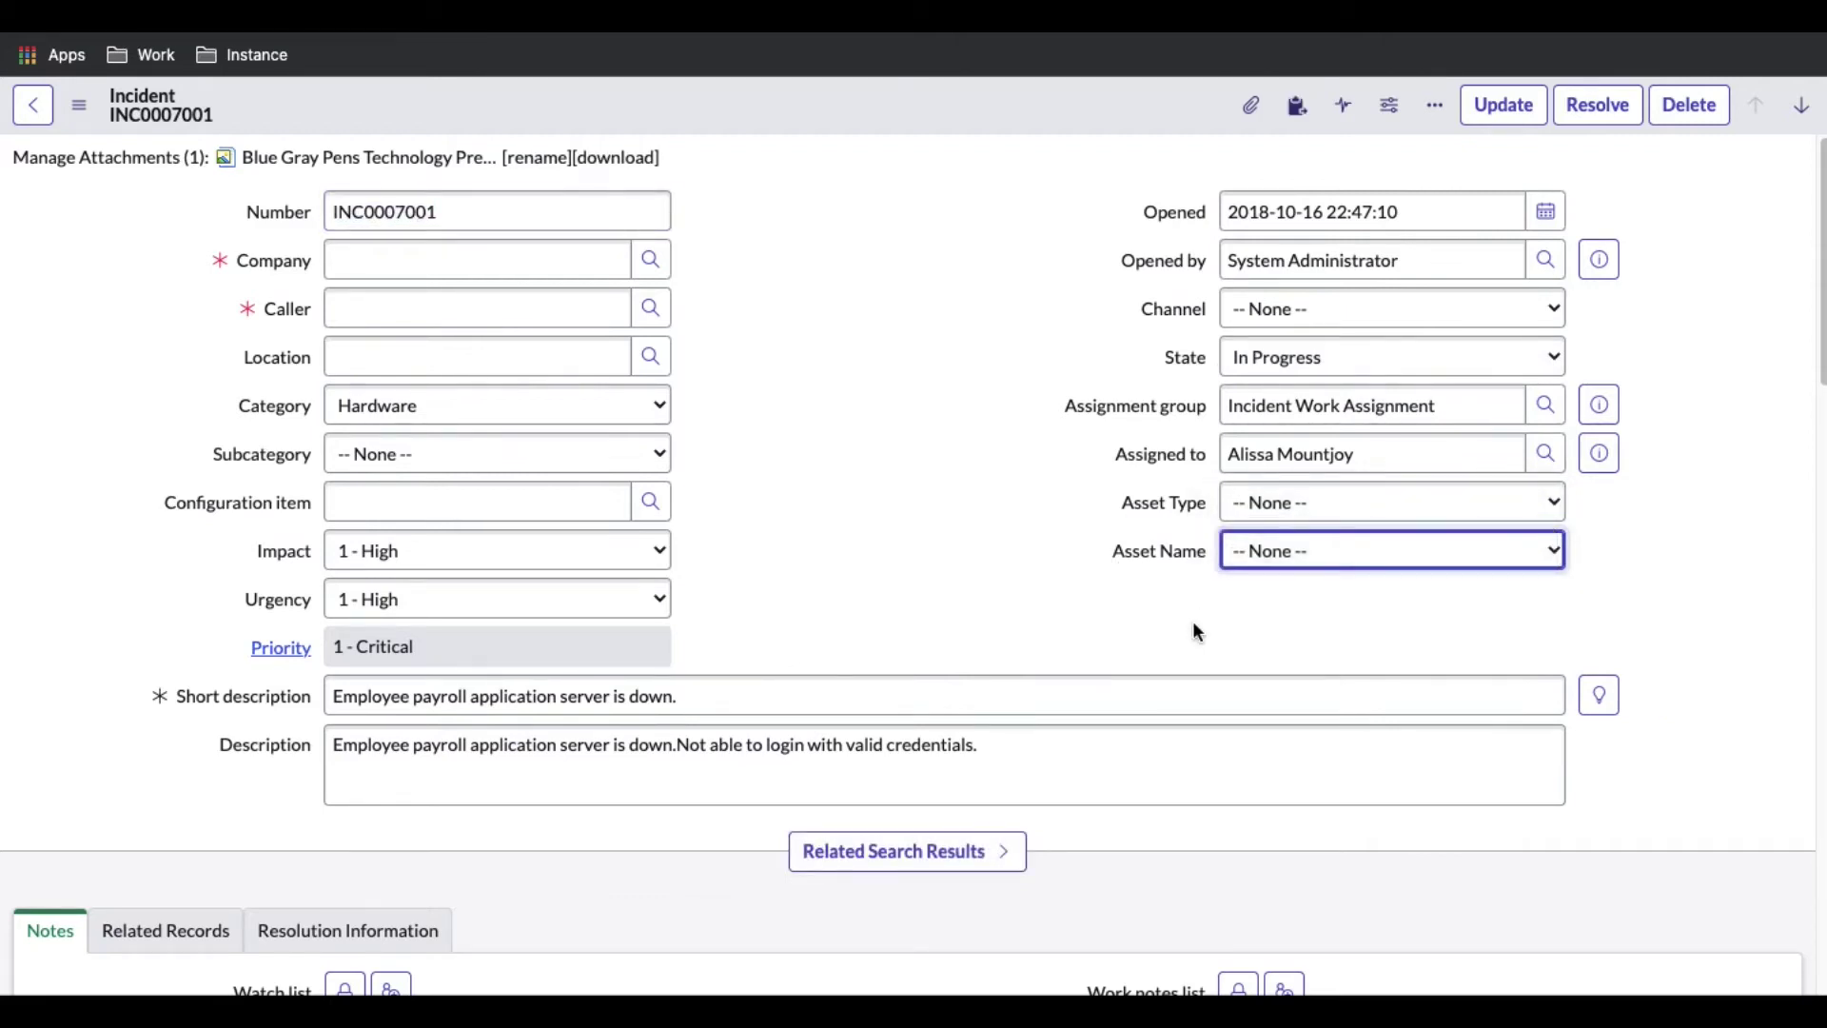
Add the choices Software and Hardware to the Asset Type field and save the choice configuration.
right_click(1188, 514)
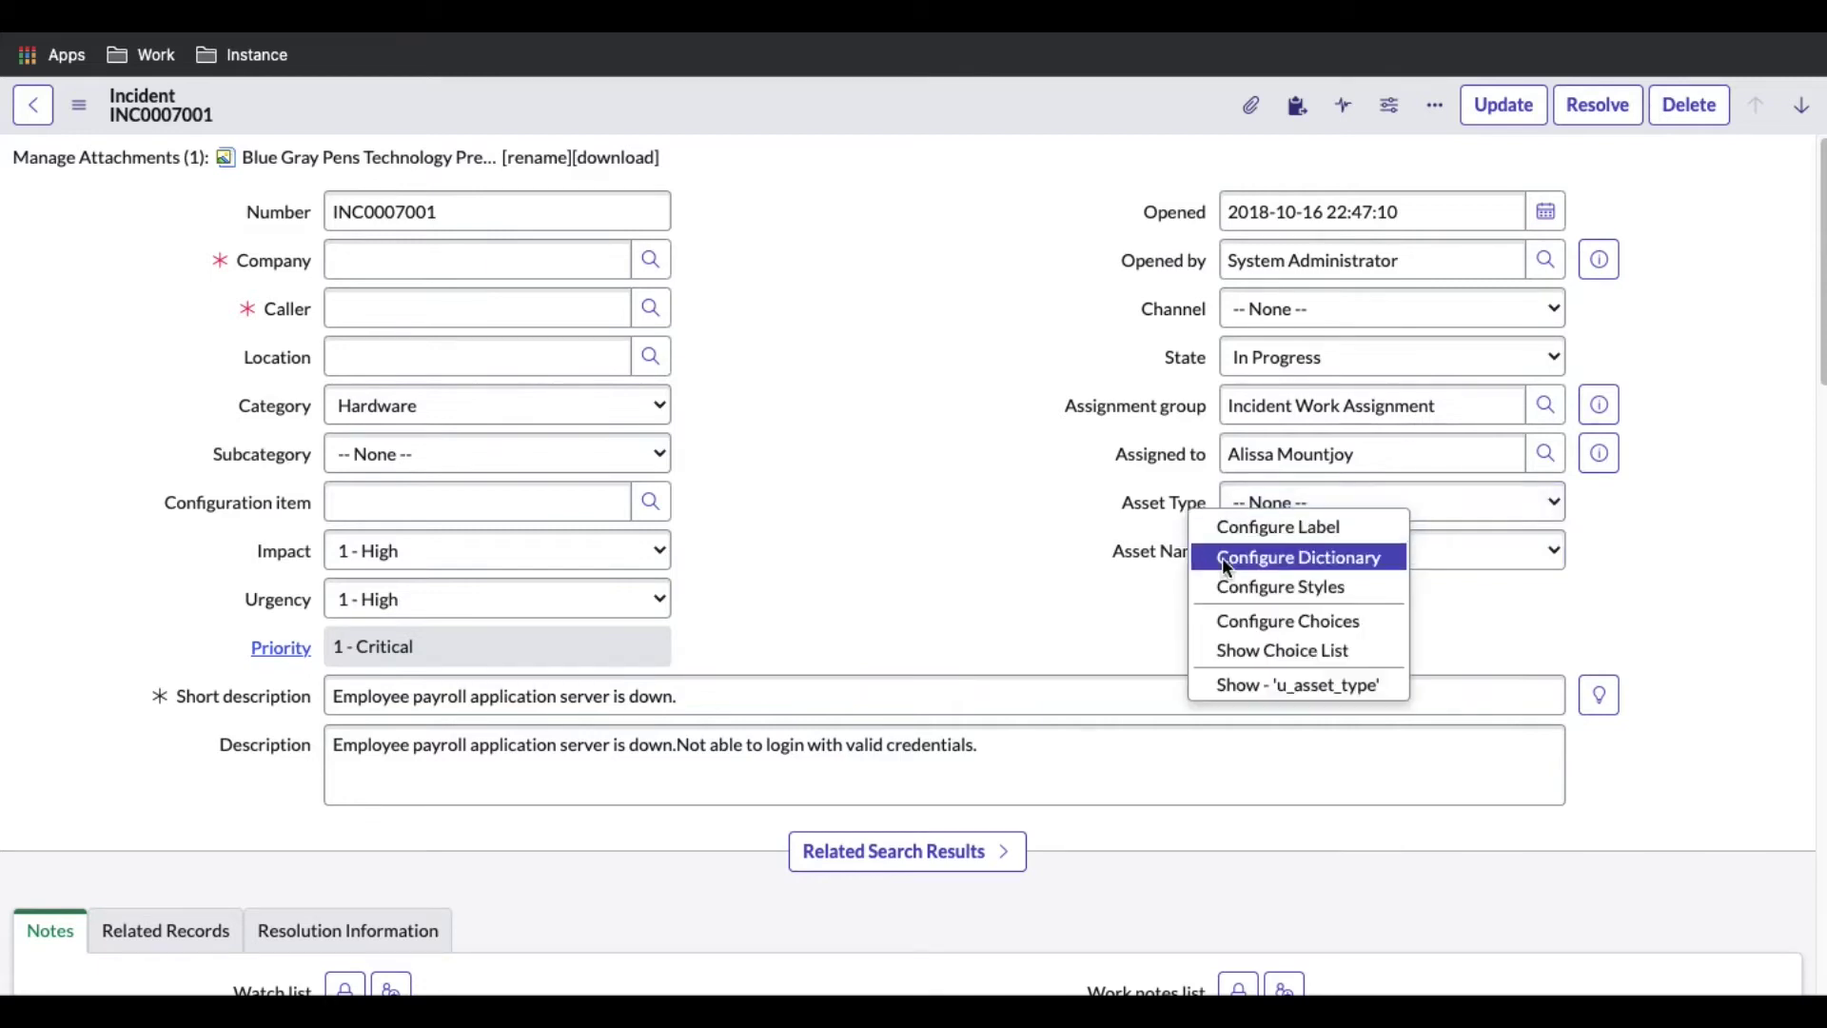
click(1254, 630)
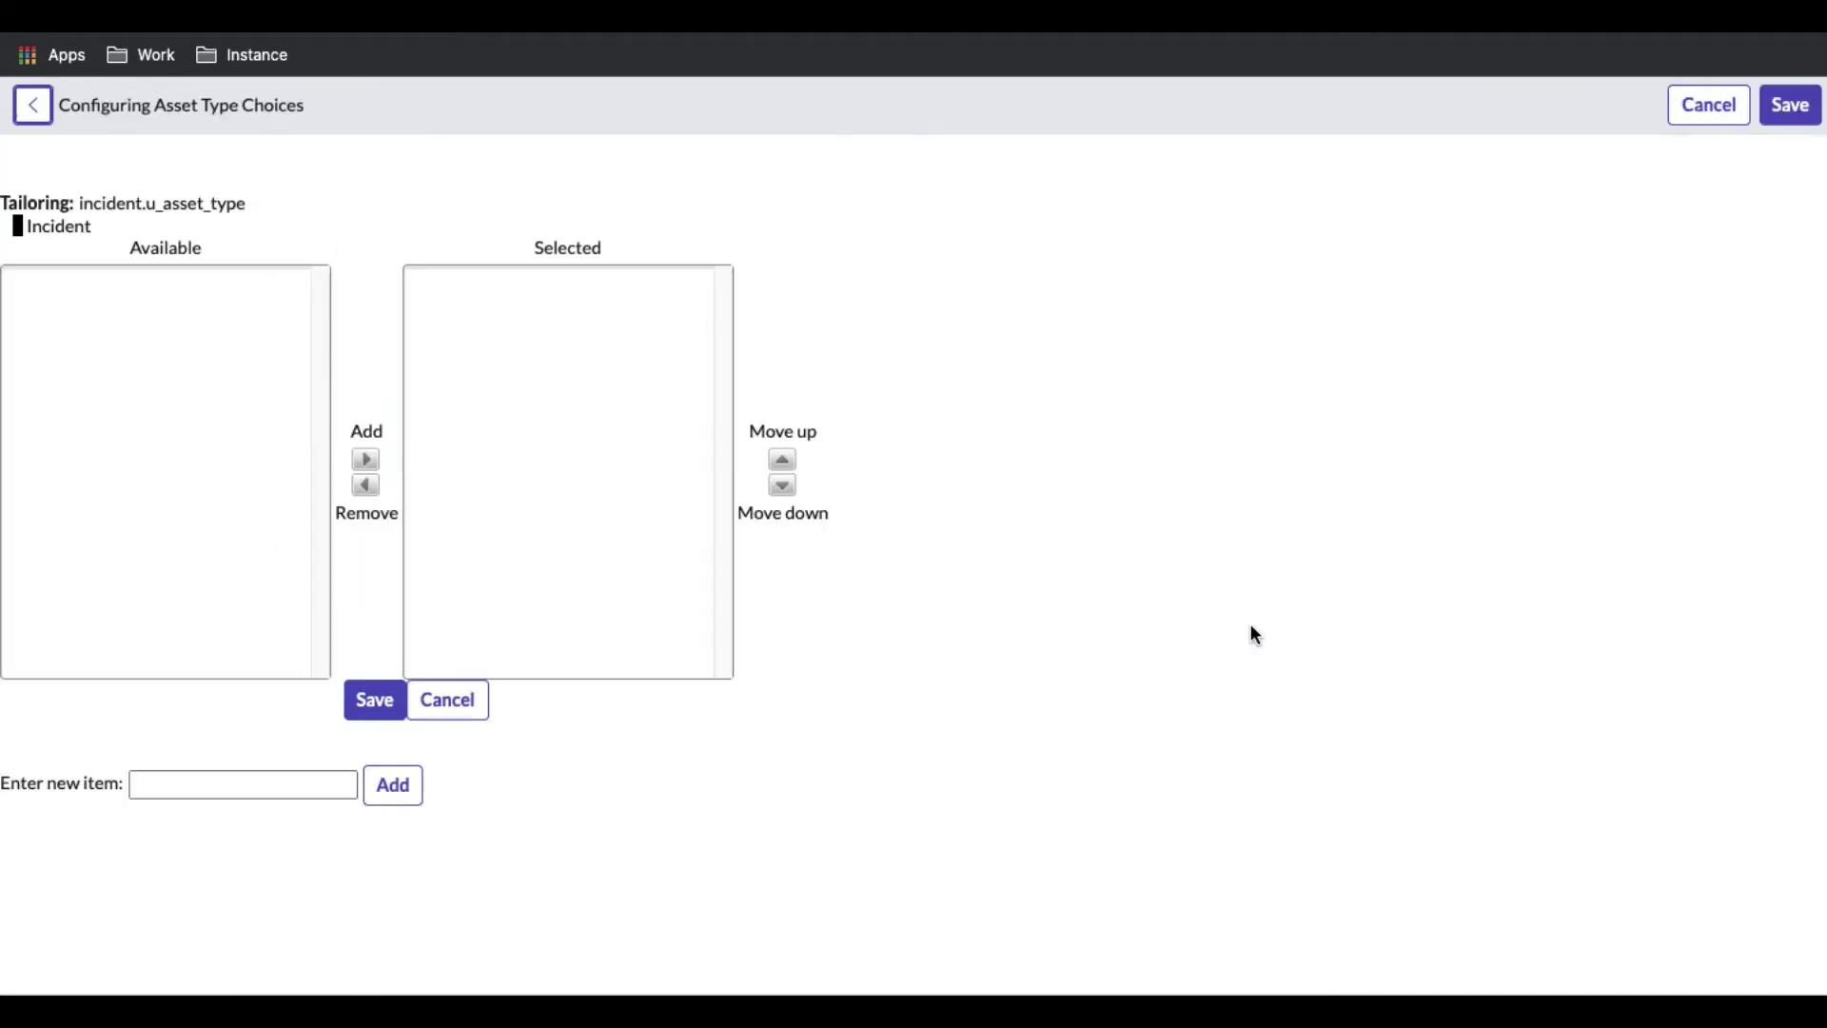
click(287, 785)
text(So)
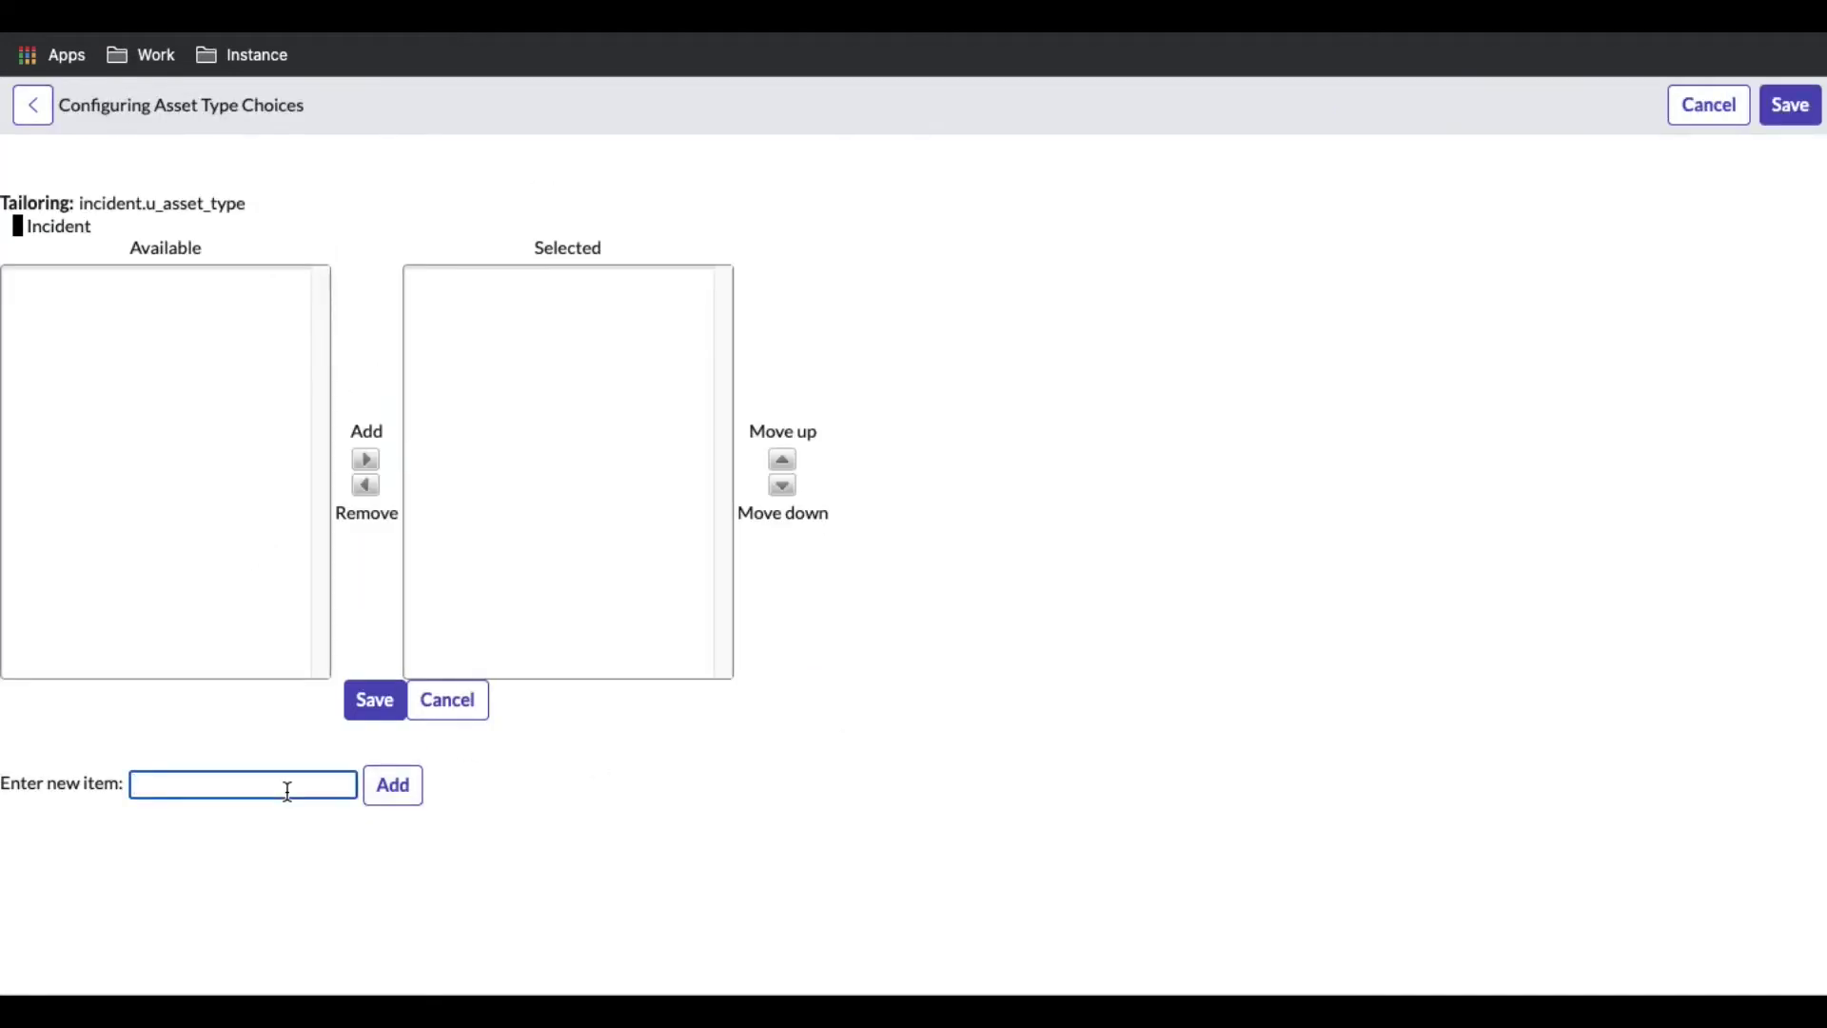
text(ftware)
click(393, 785)
click(270, 781)
text(Hardware)
click(386, 799)
click(377, 704)
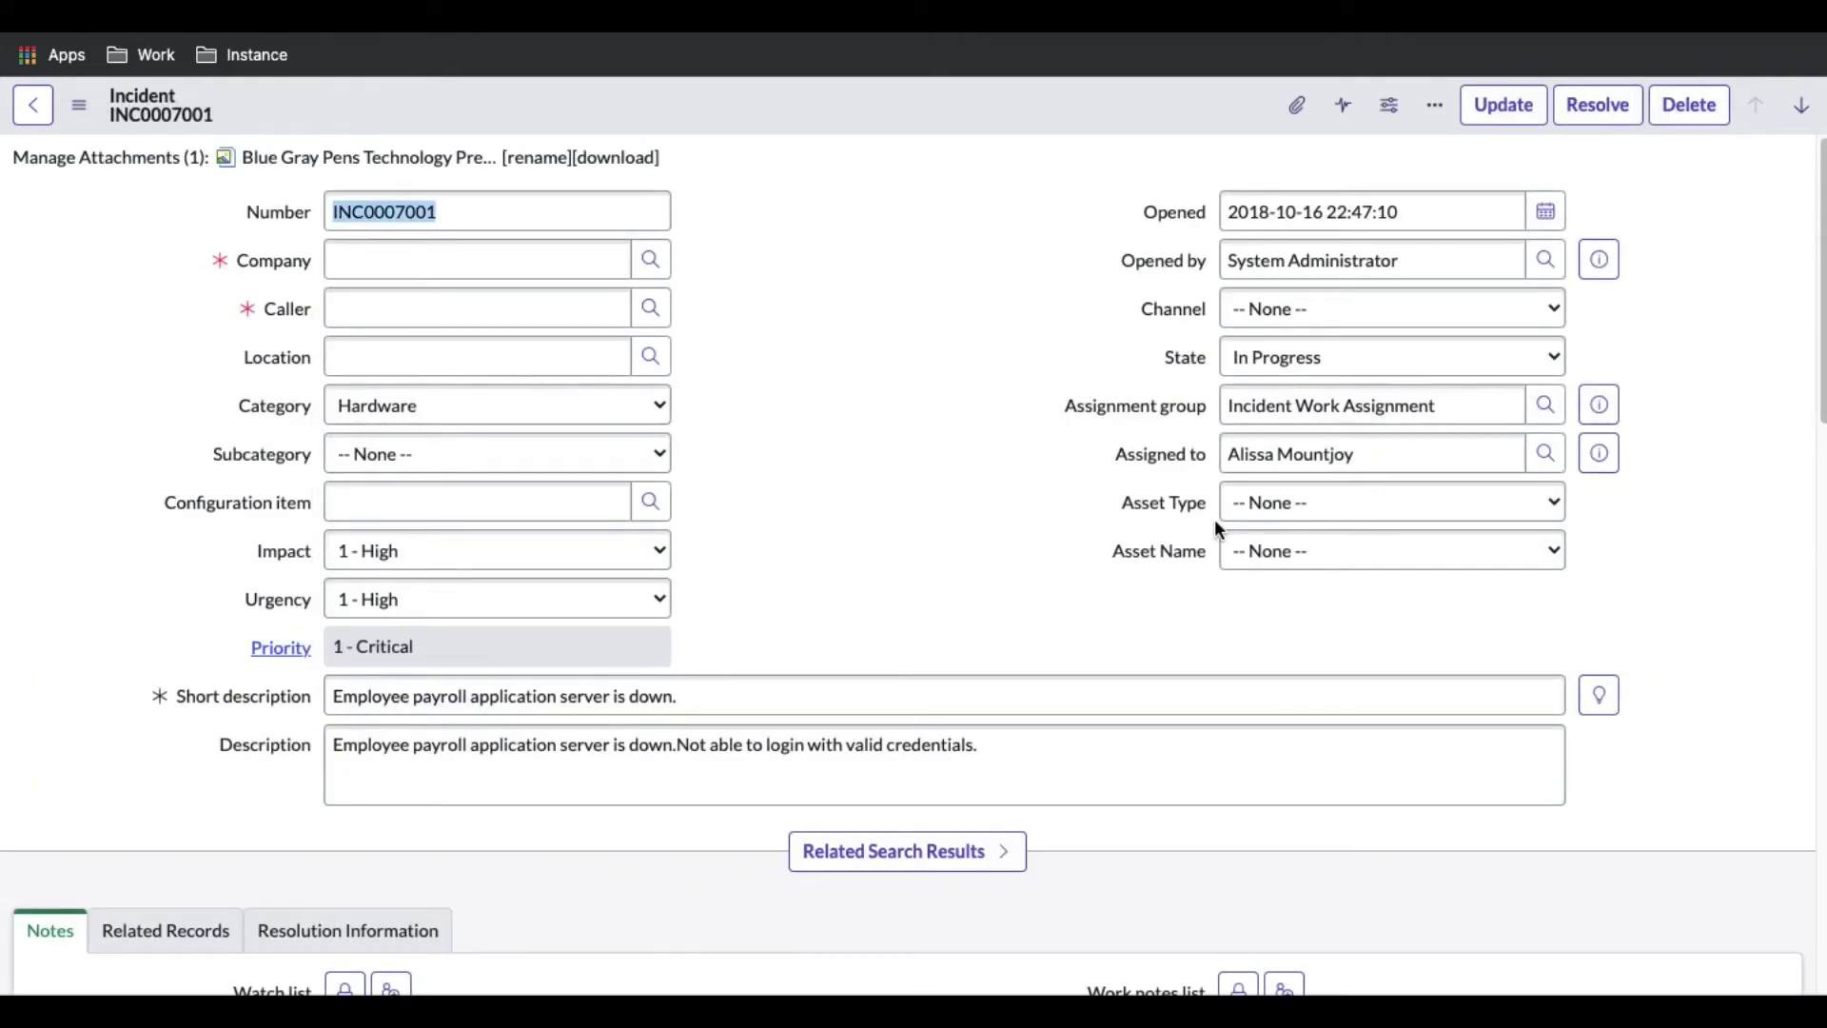
Try the Asset Type choices on the incident by selecting Software and changing it to Hardware.
click(1294, 523)
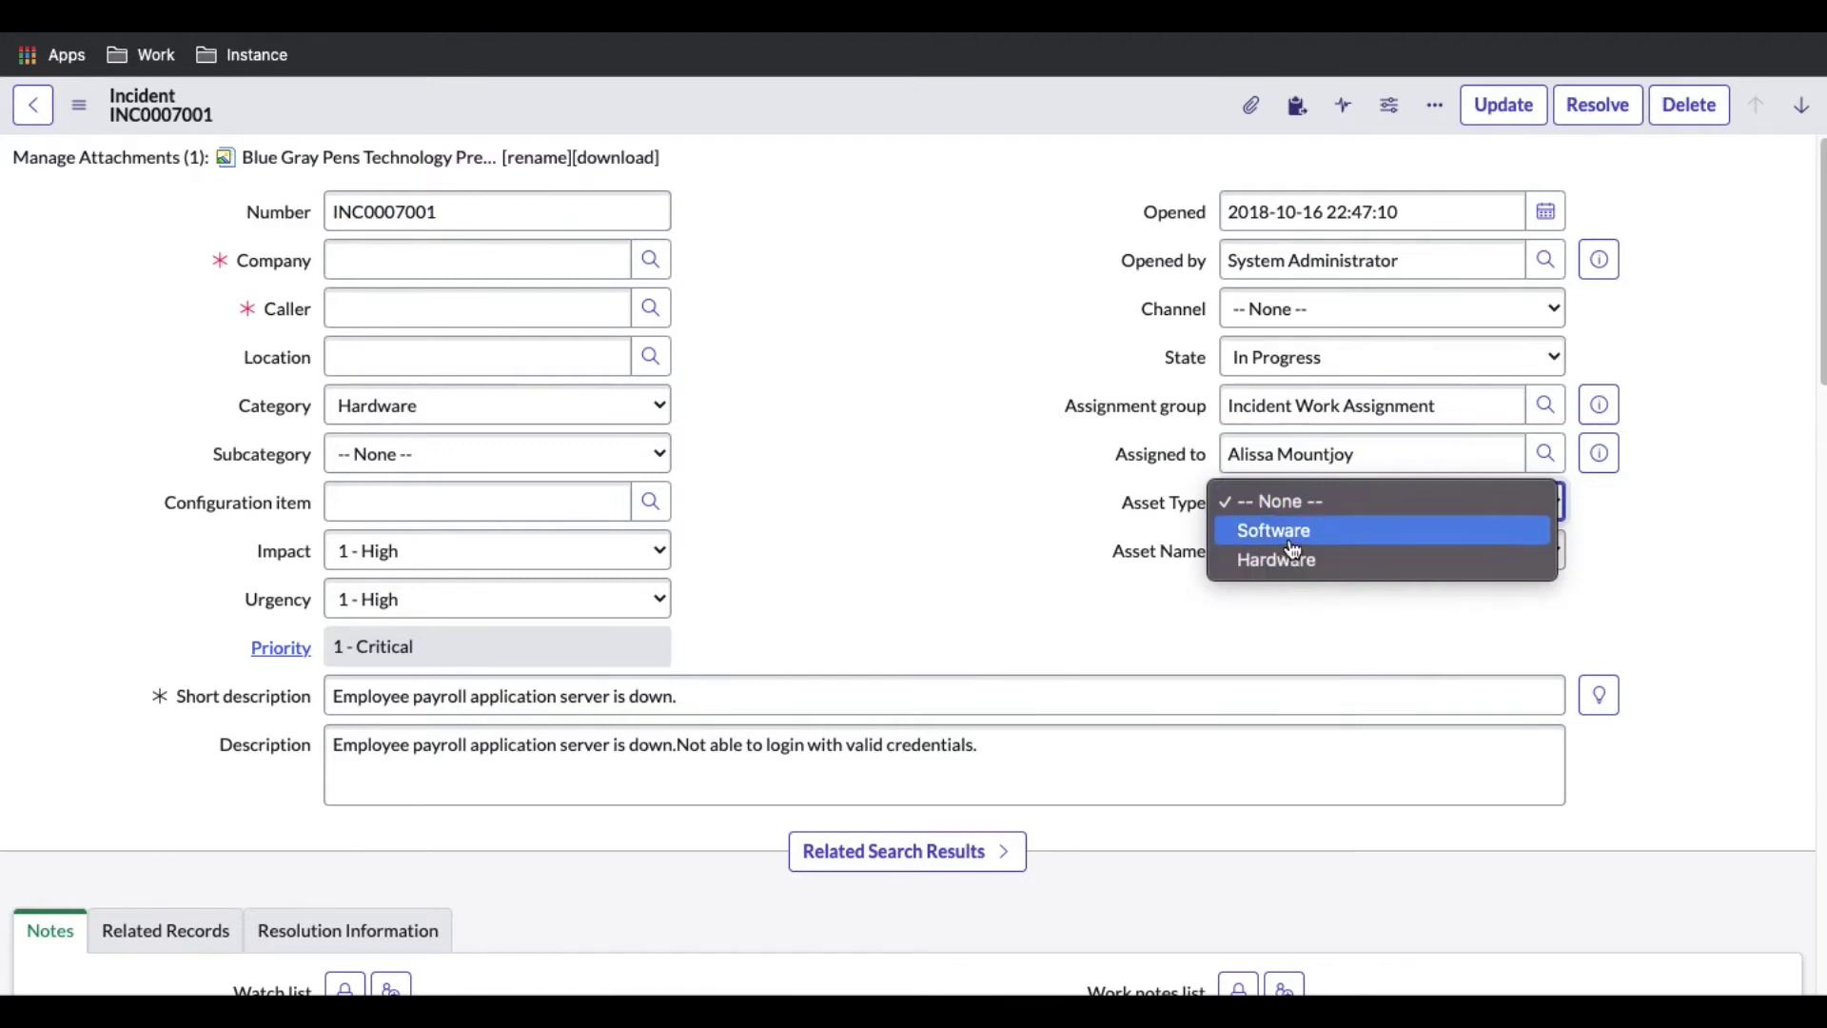
click(1293, 539)
click(1294, 507)
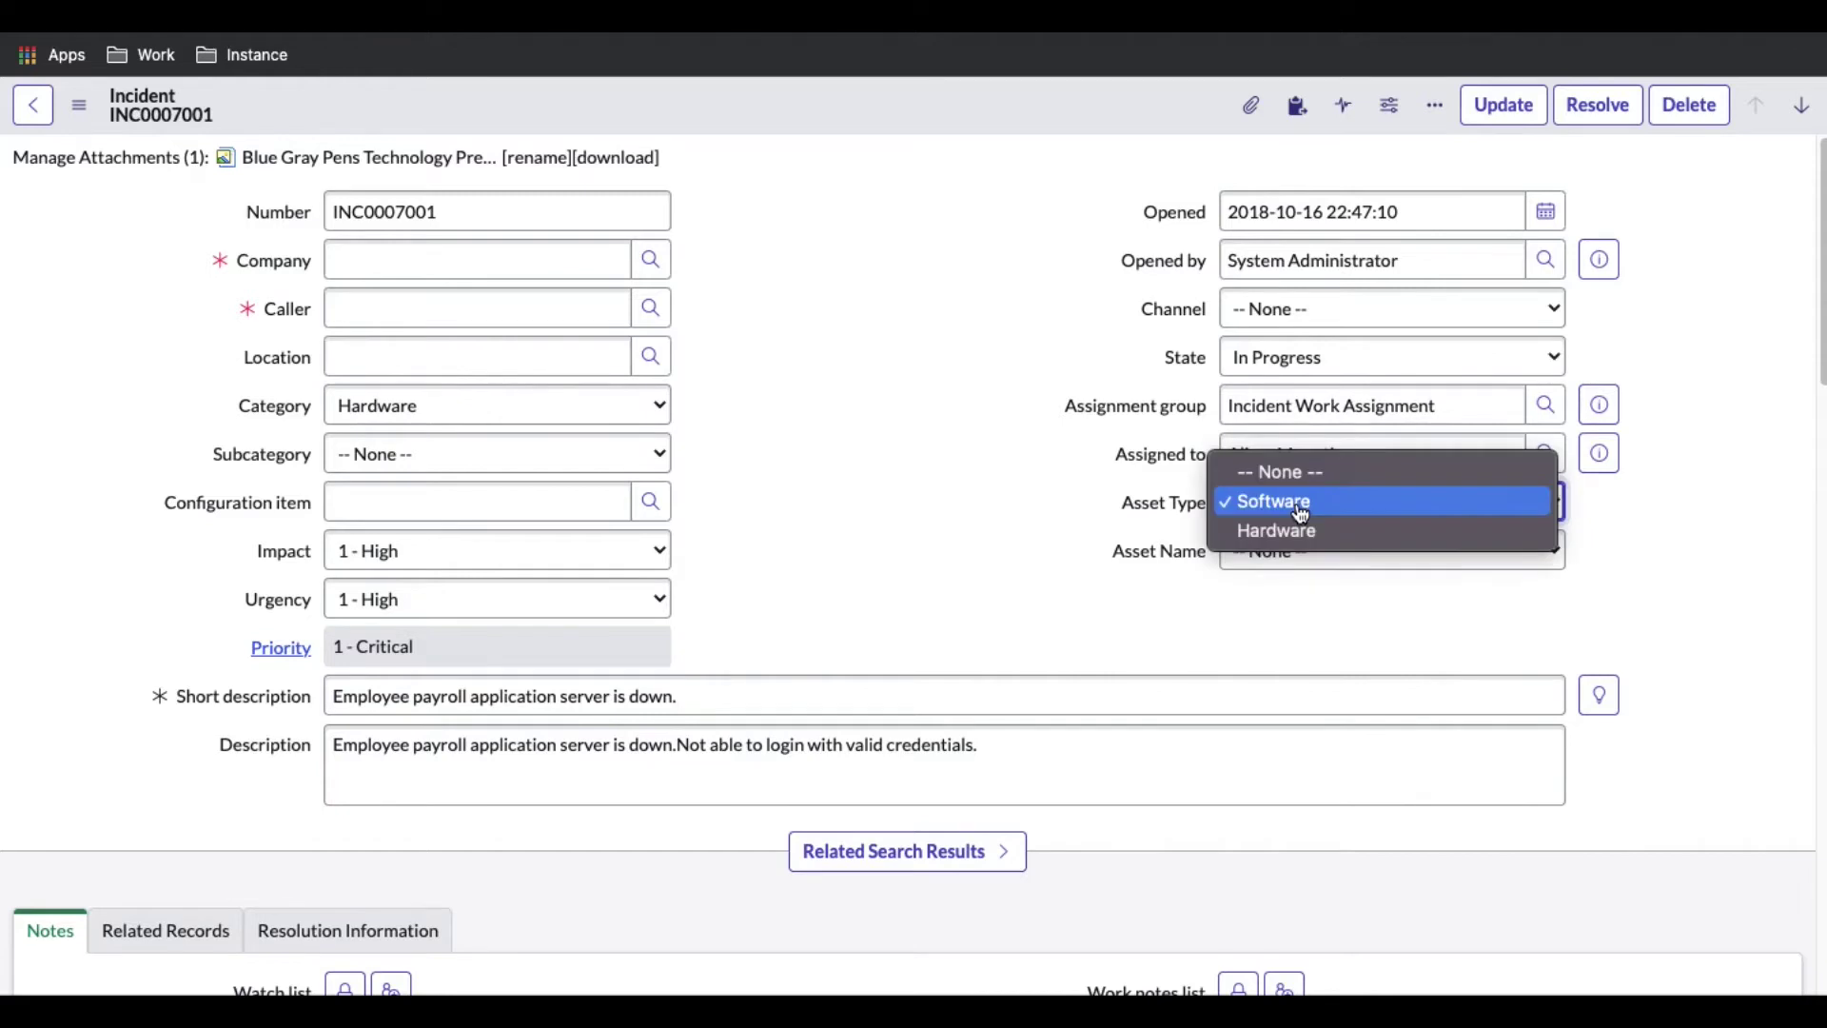
click(1290, 542)
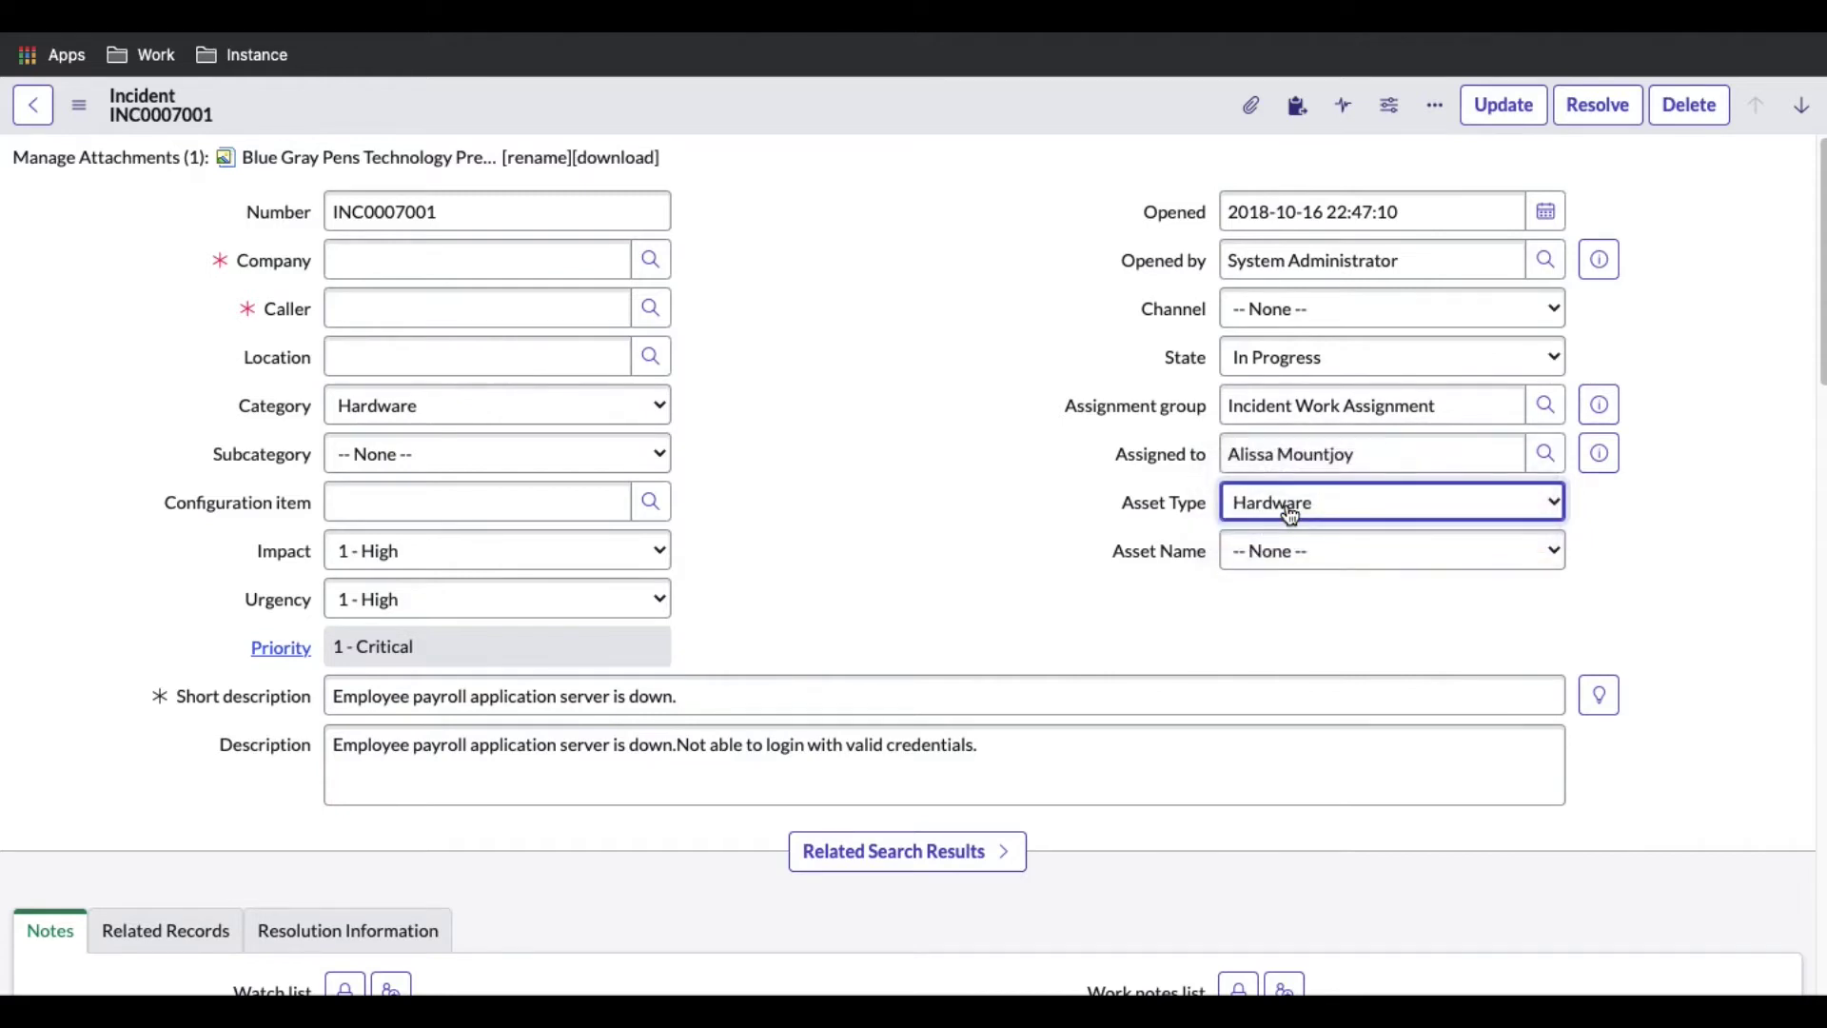
right_click(1184, 509)
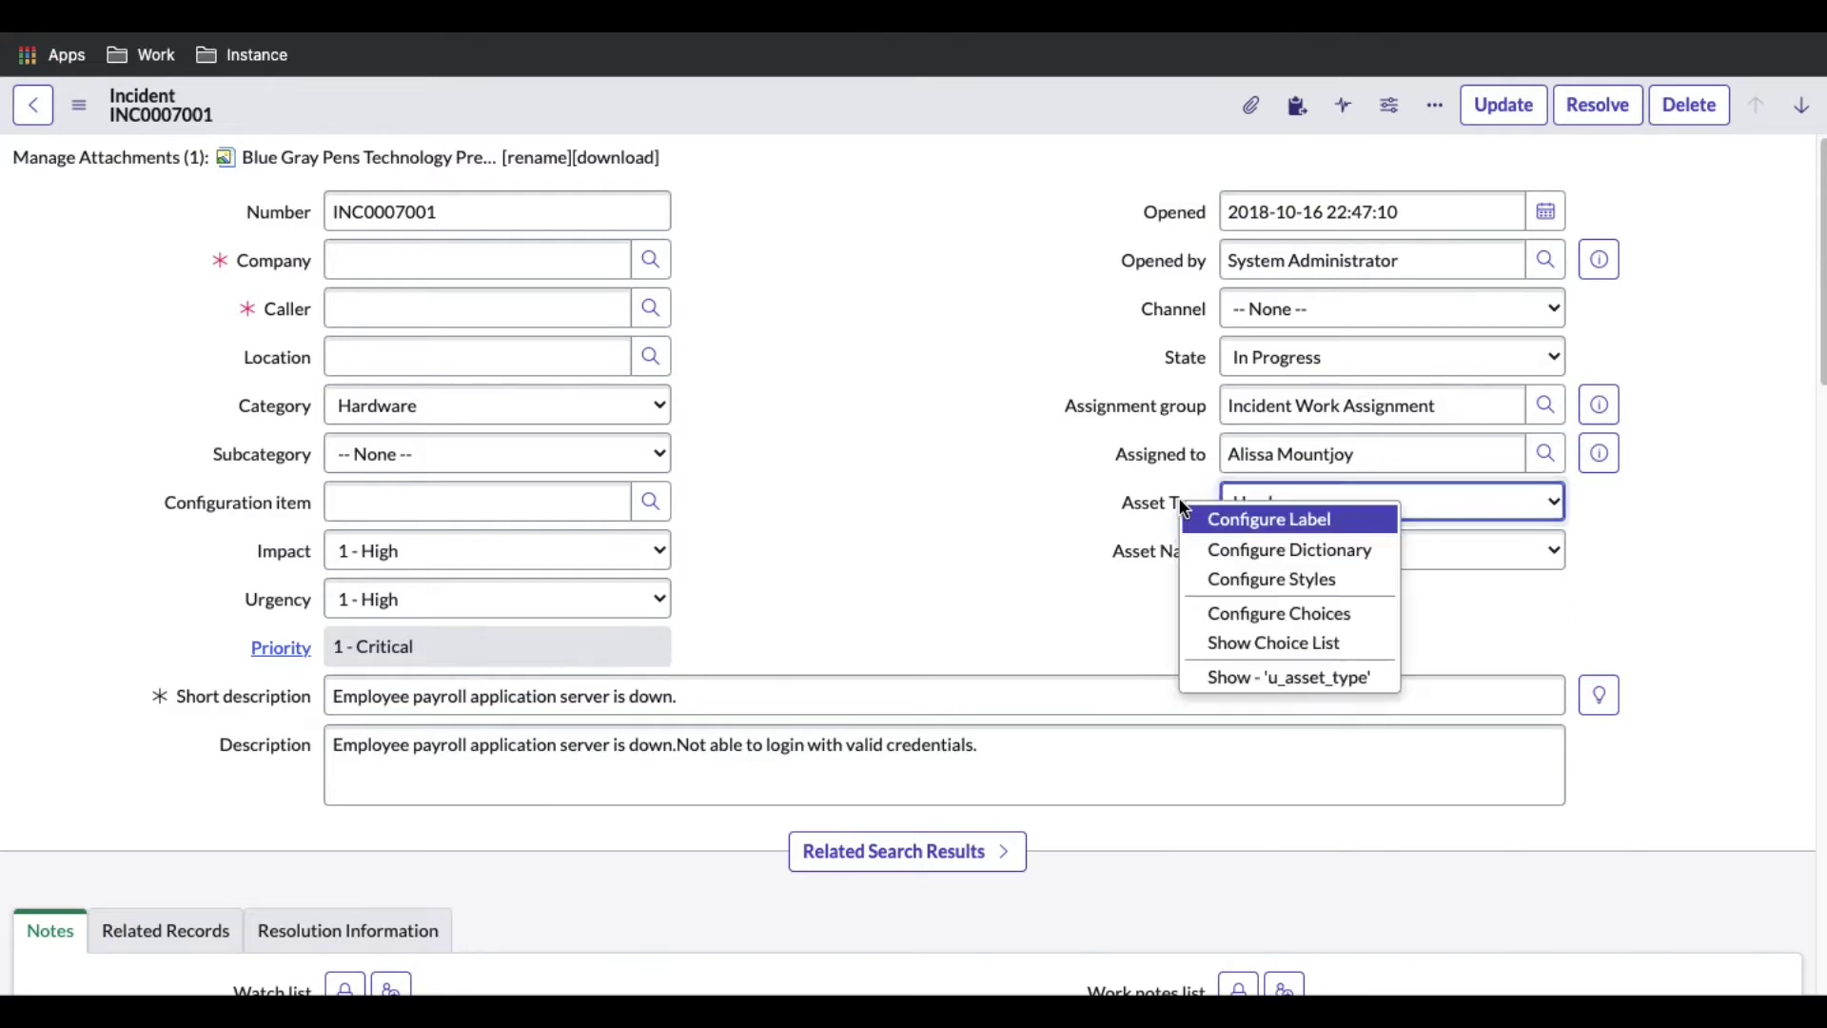
click(1094, 496)
click(1326, 511)
click(1144, 562)
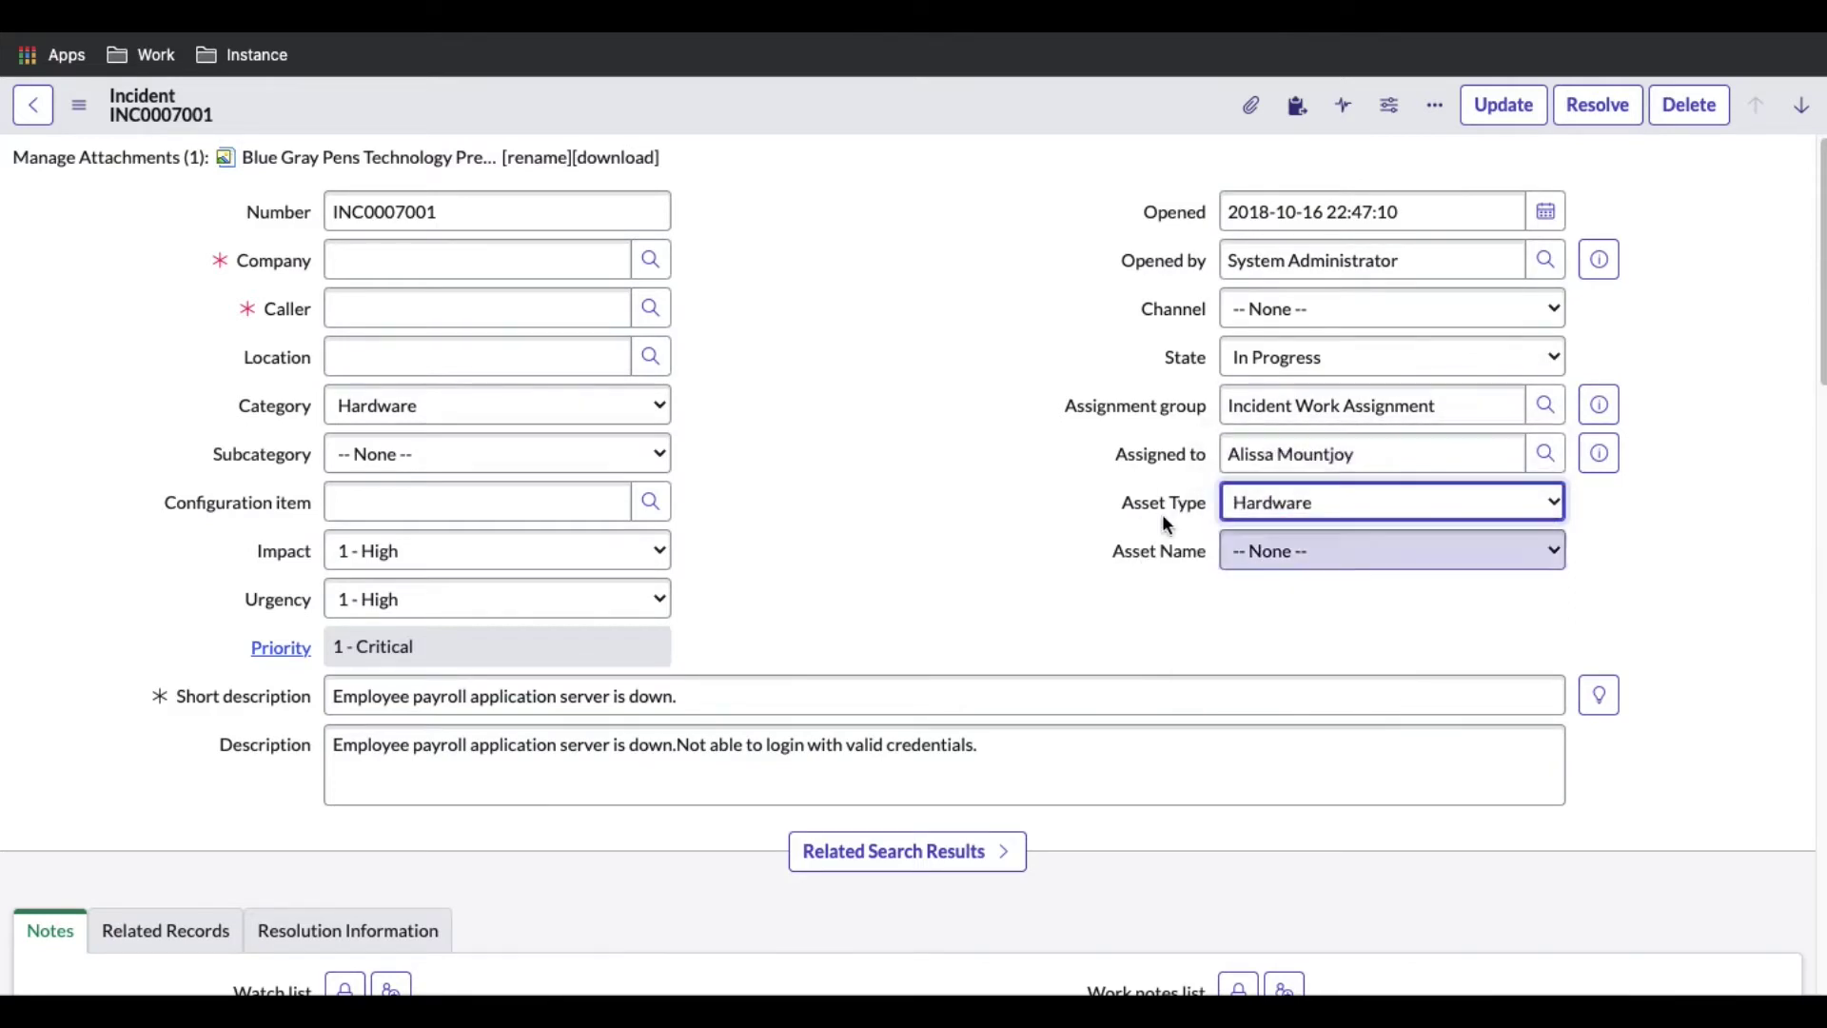
Move Hardware above Software in the Asset Type choices, save the order, and return to the incident without changing the form layout.
right_click(1169, 511)
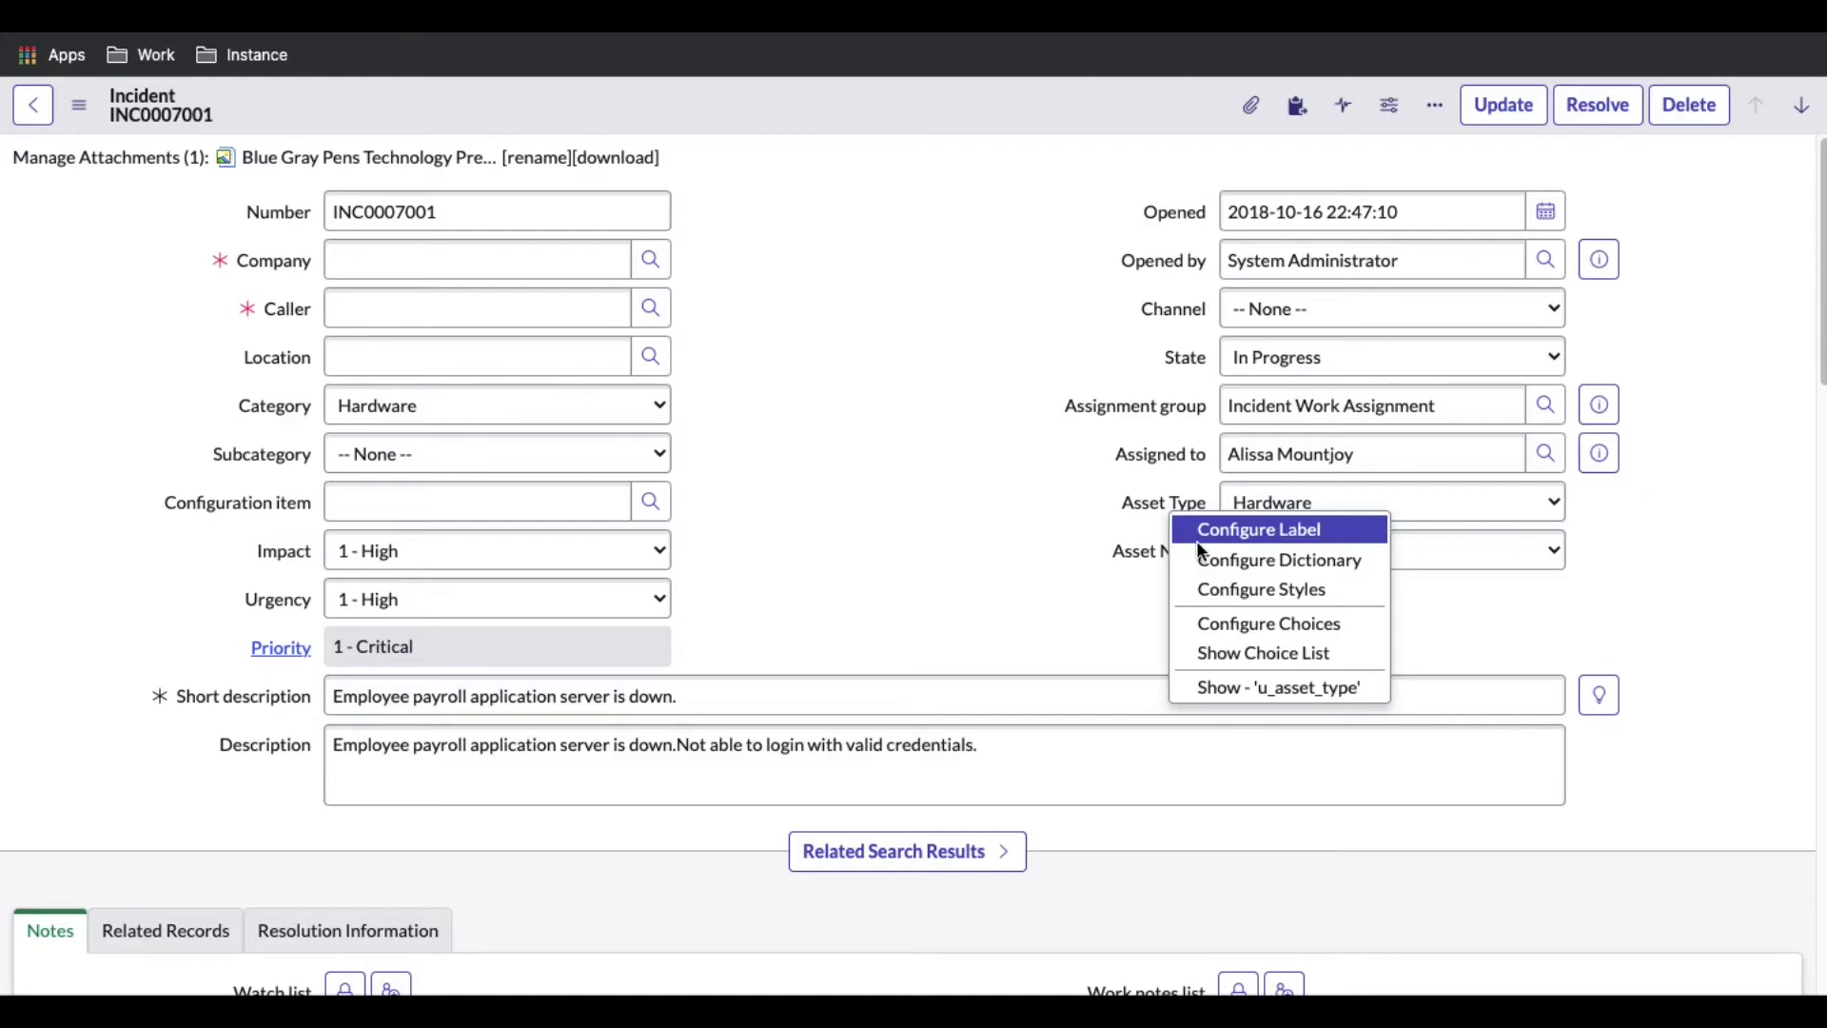
click(1235, 625)
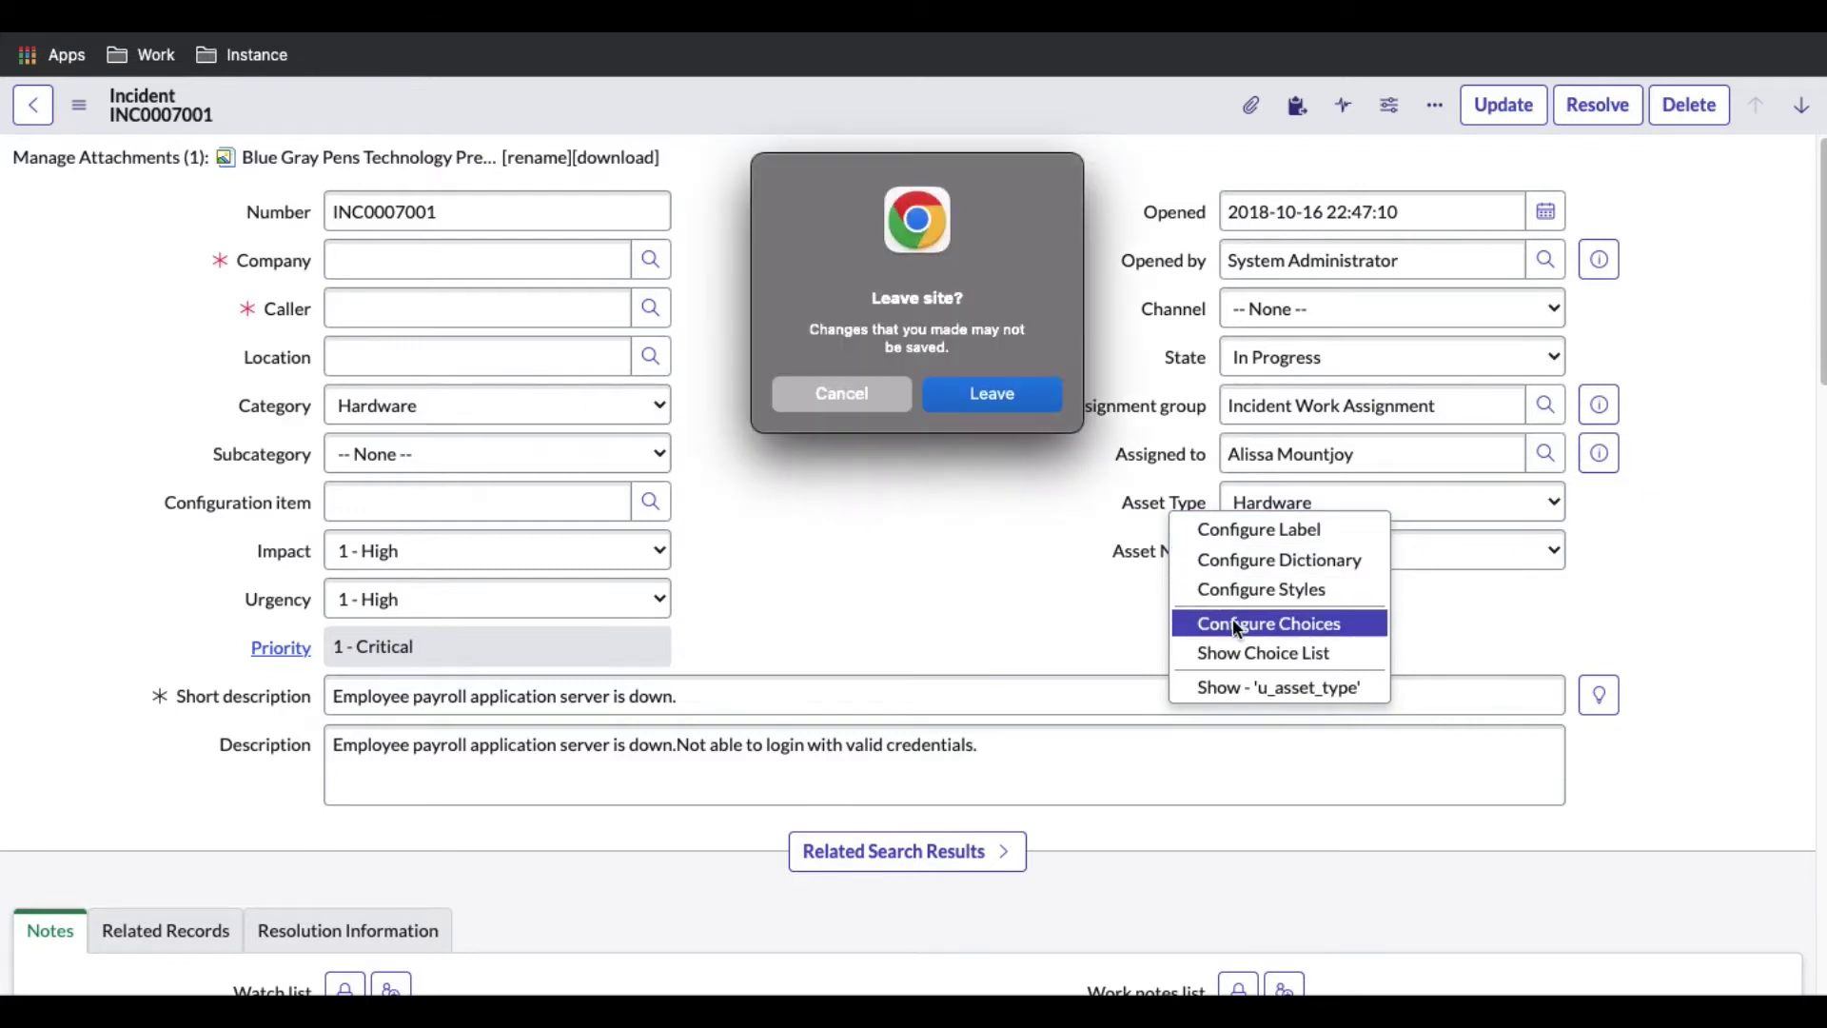
click(967, 394)
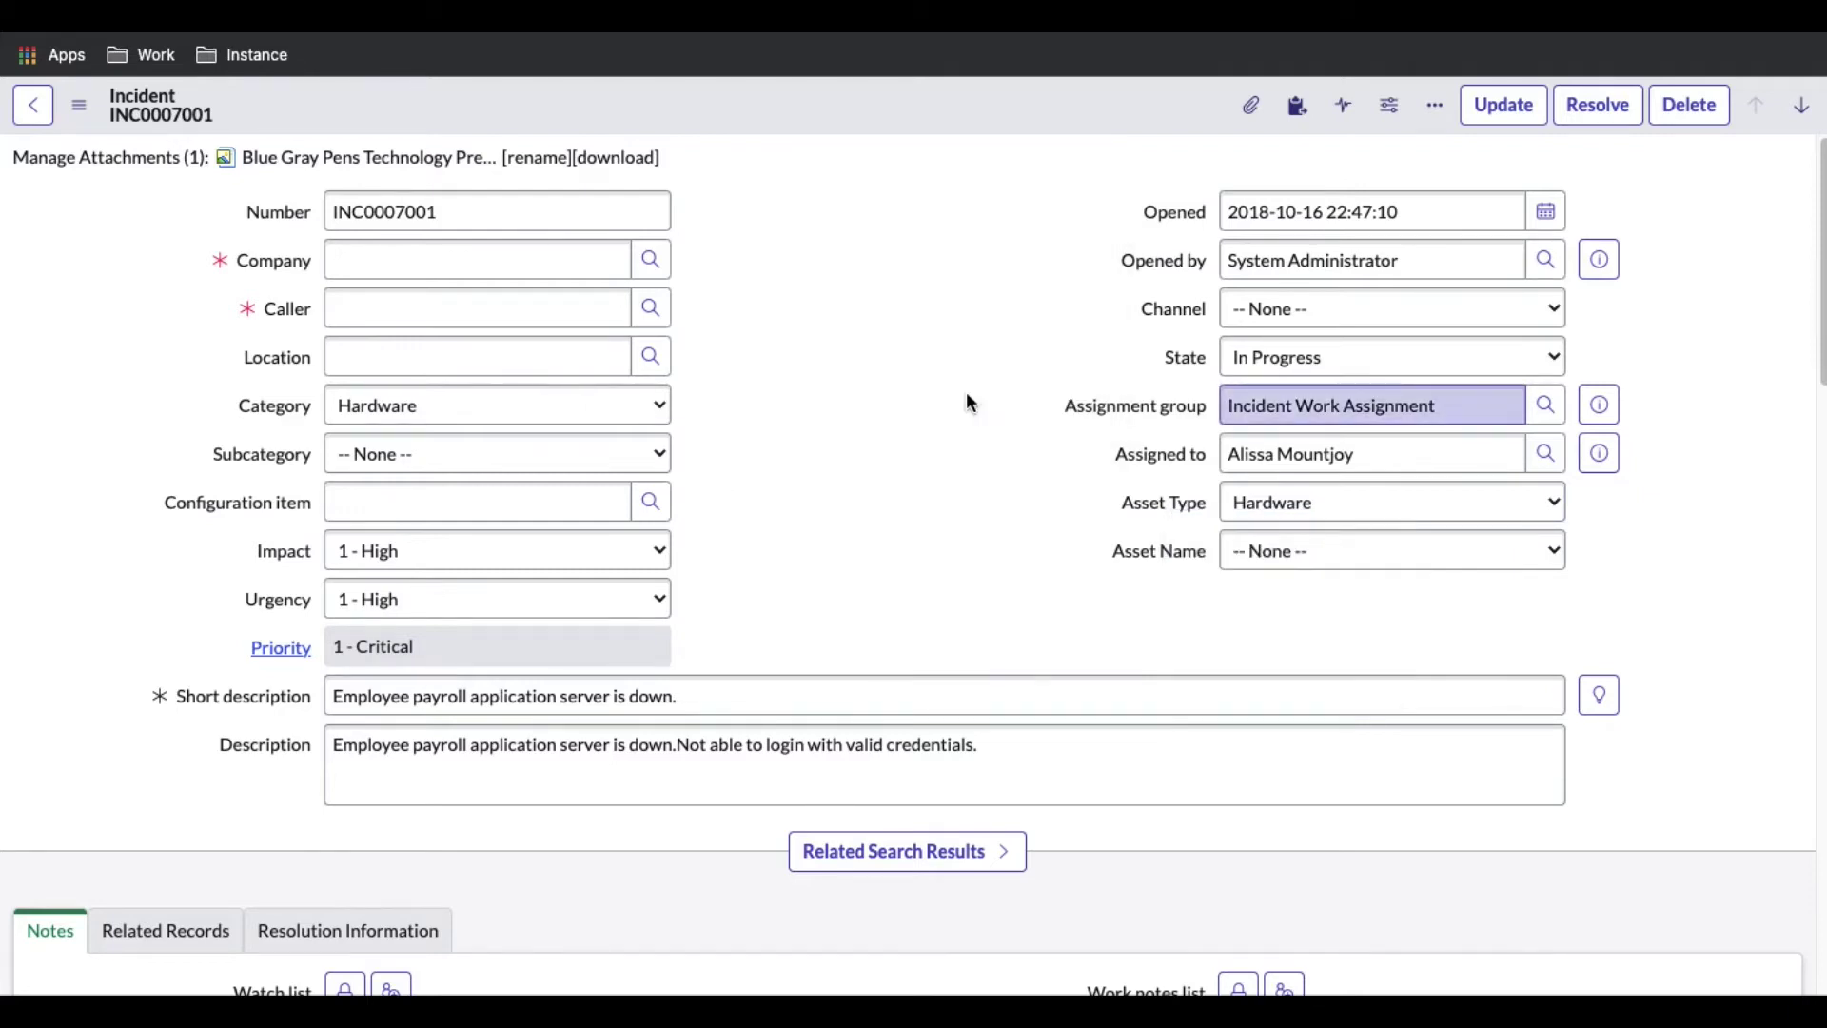
click(471, 303)
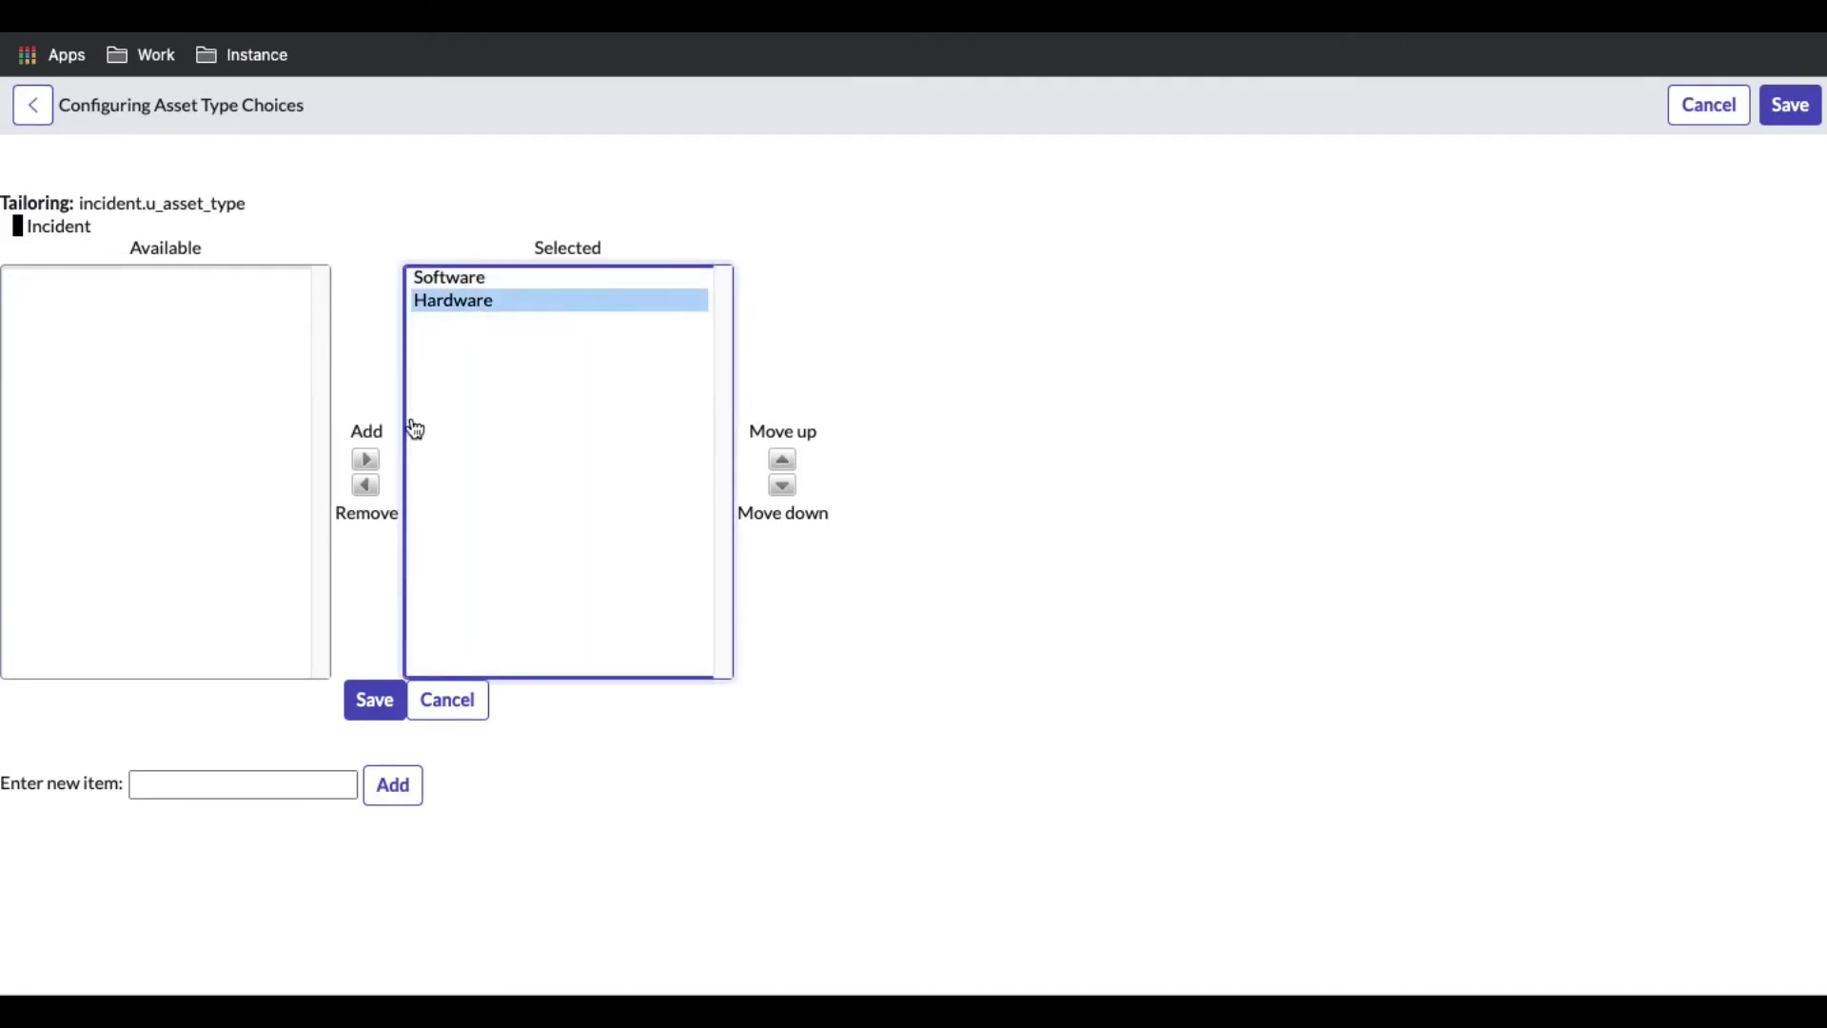
click(784, 464)
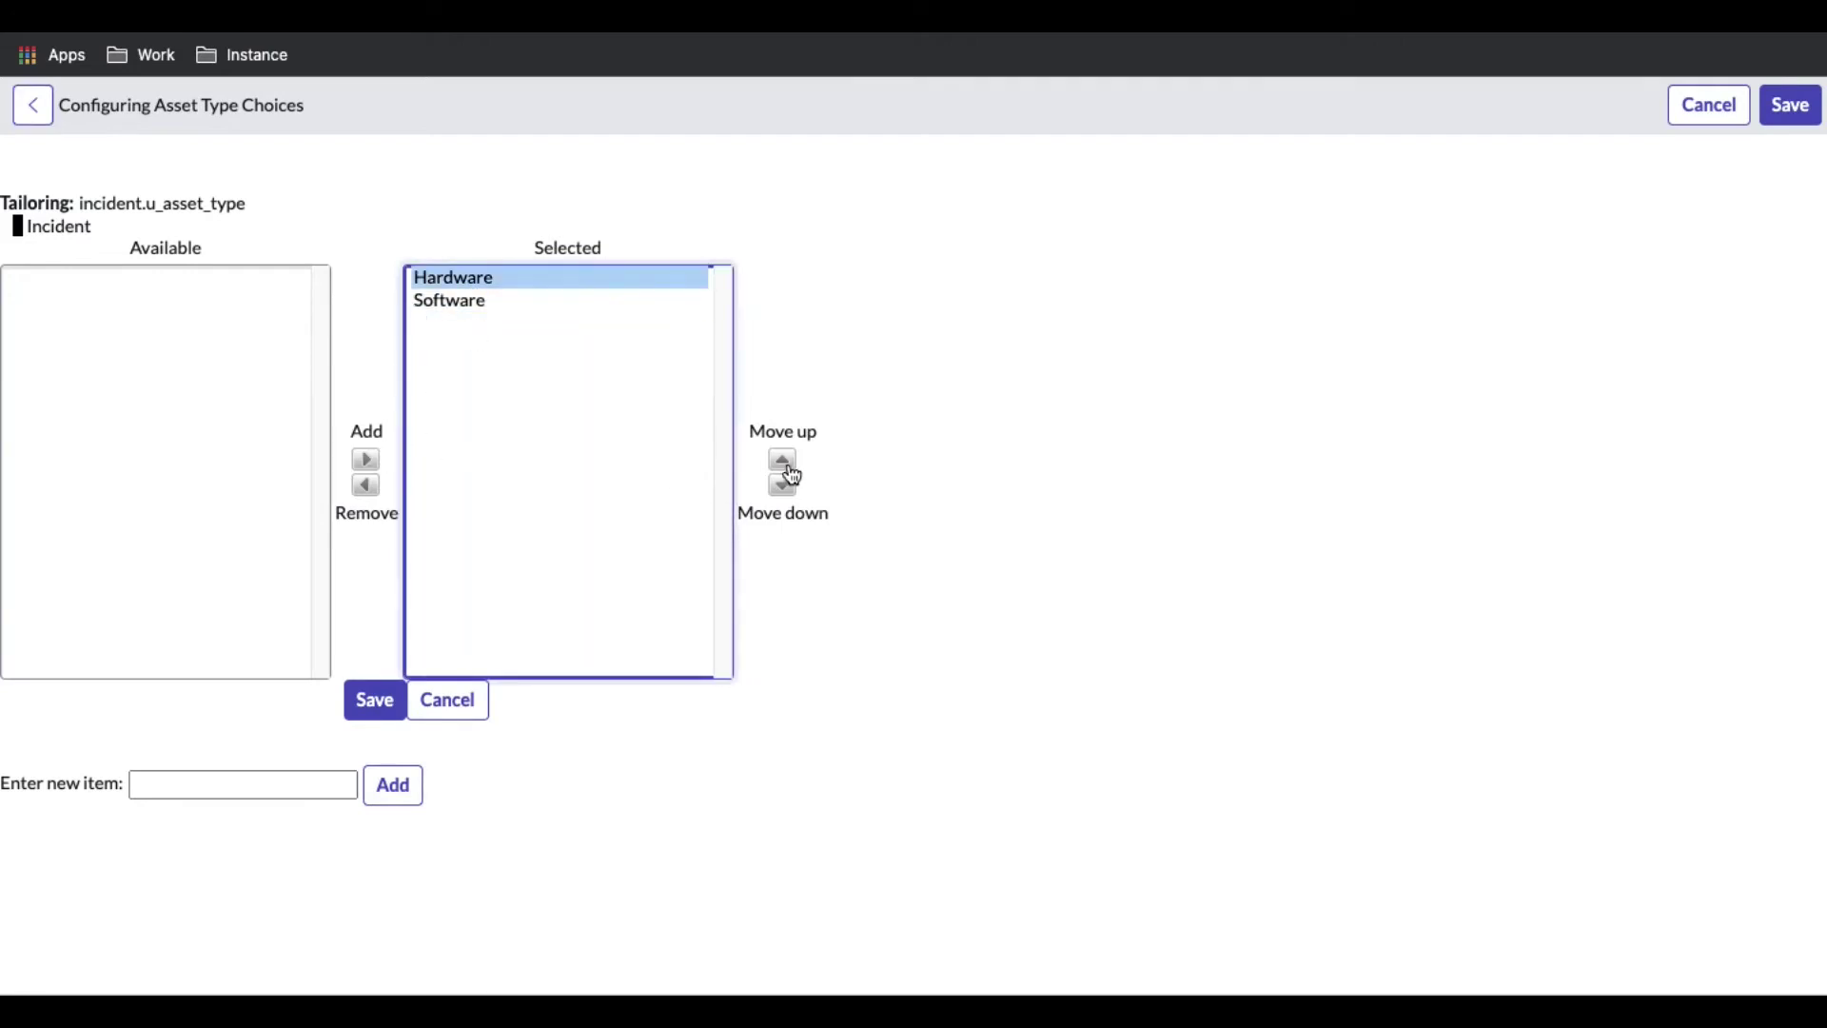
click(376, 709)
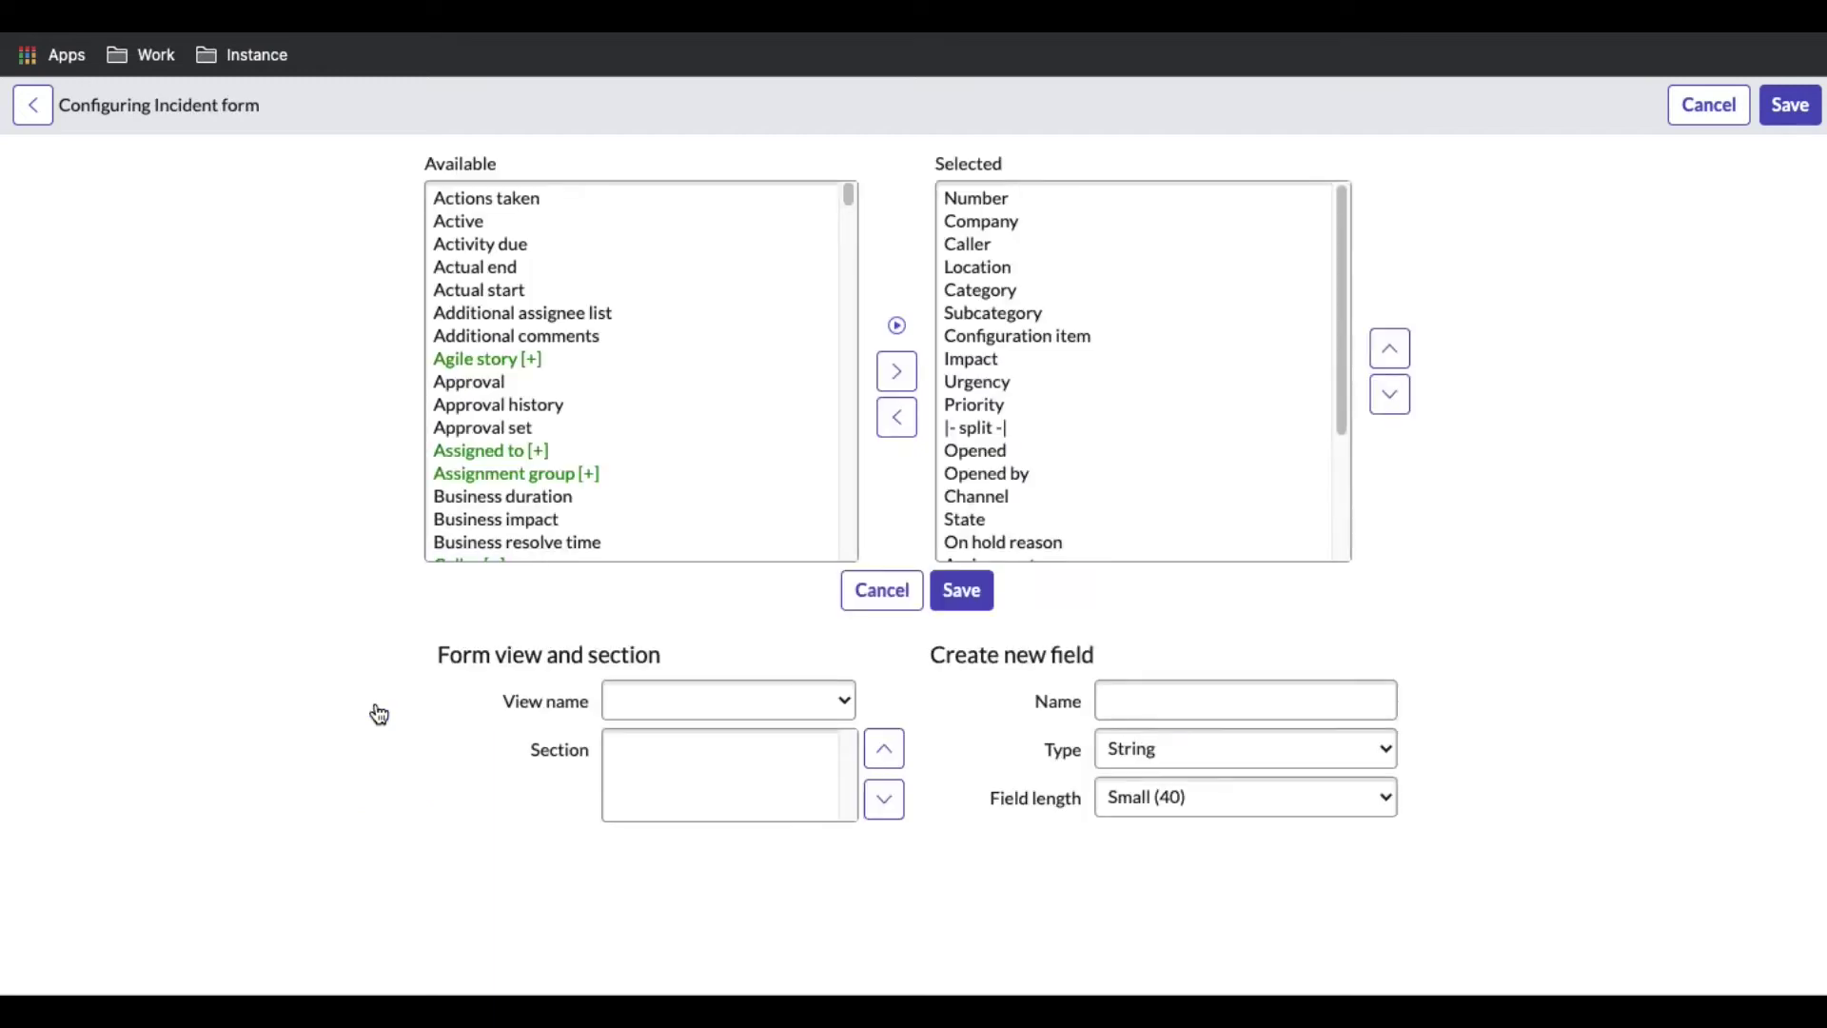
click(873, 595)
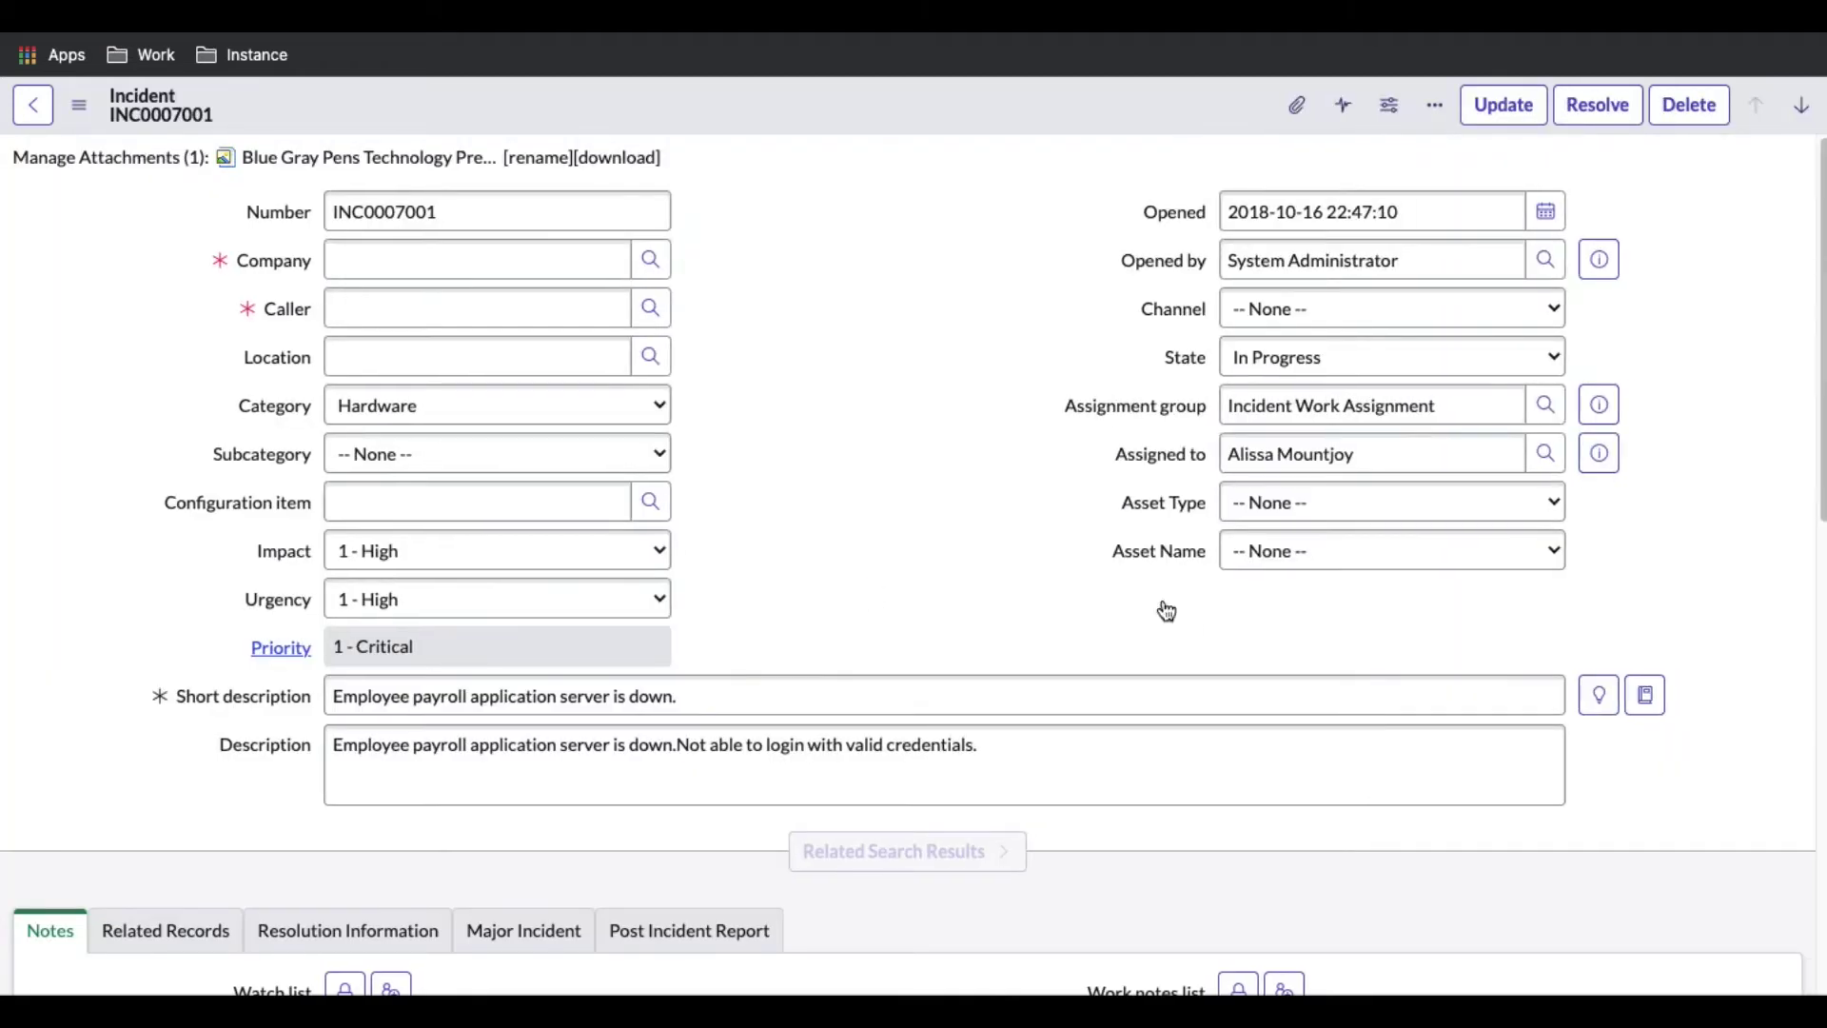
Check the order of the Asset Type choices on the incident and try selecting Hardware.
click(1275, 517)
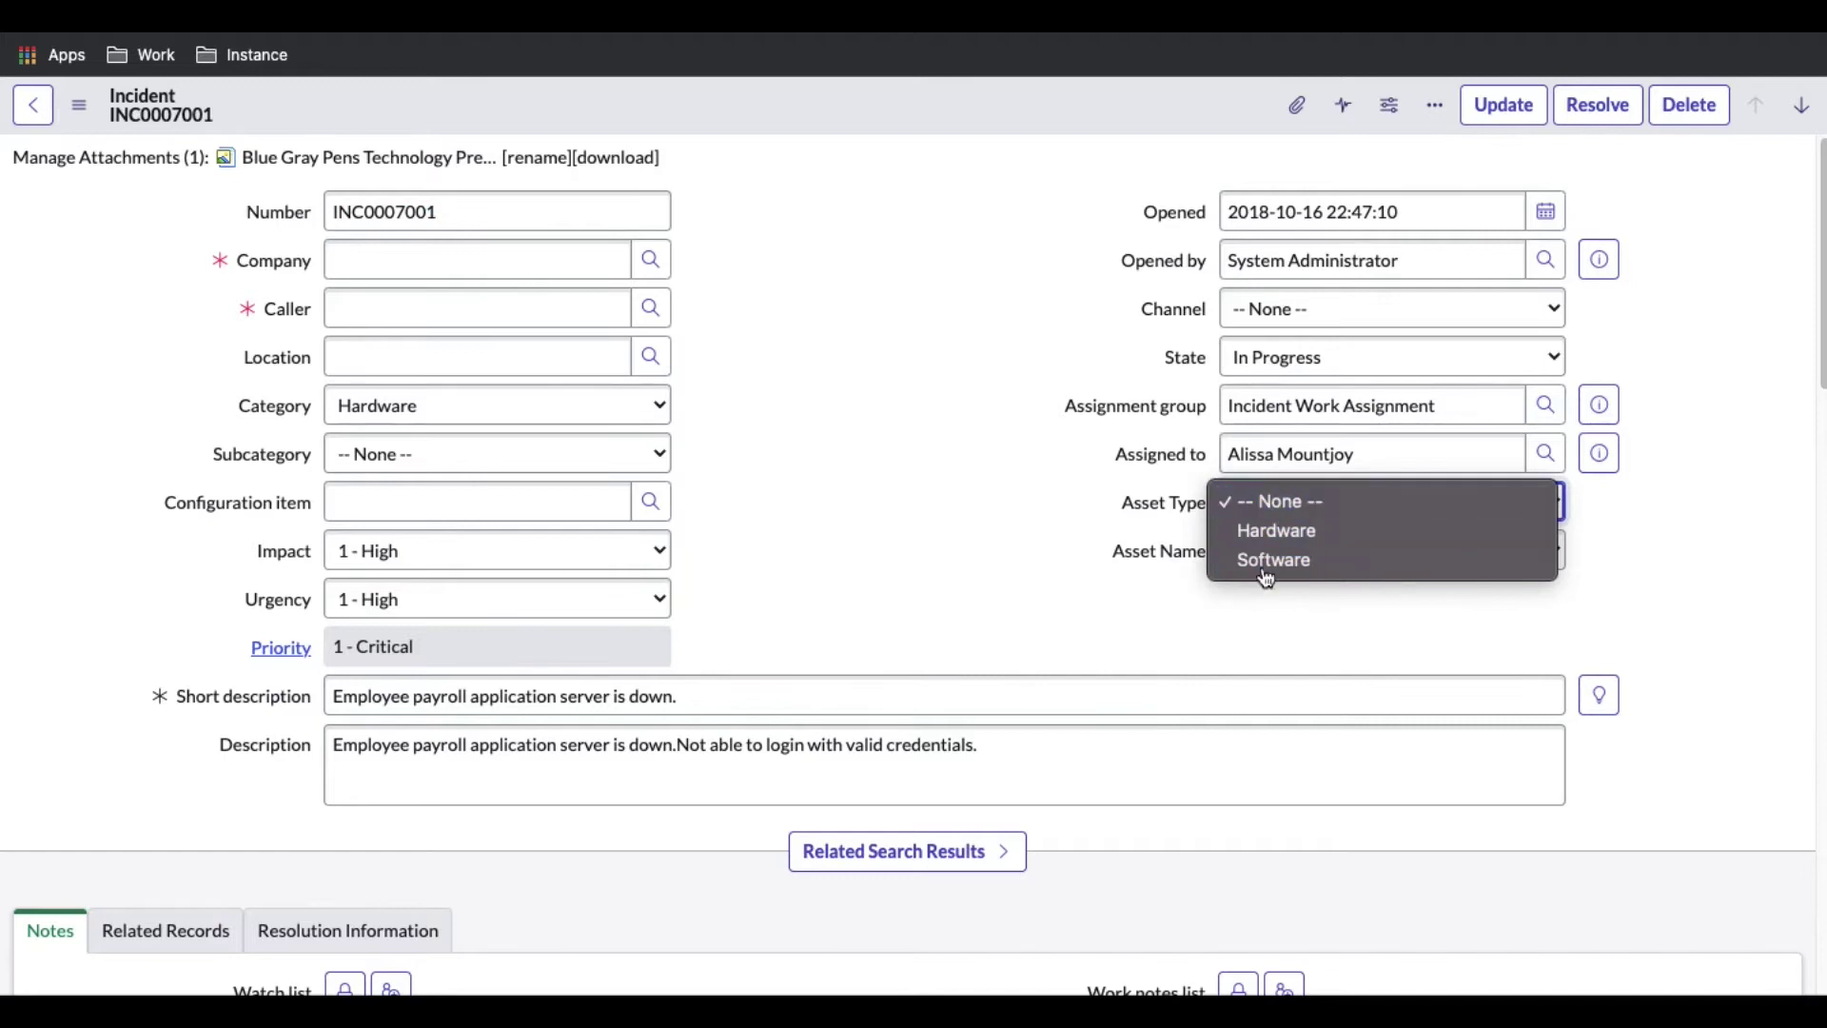
click(1151, 574)
click(1253, 505)
click(1237, 531)
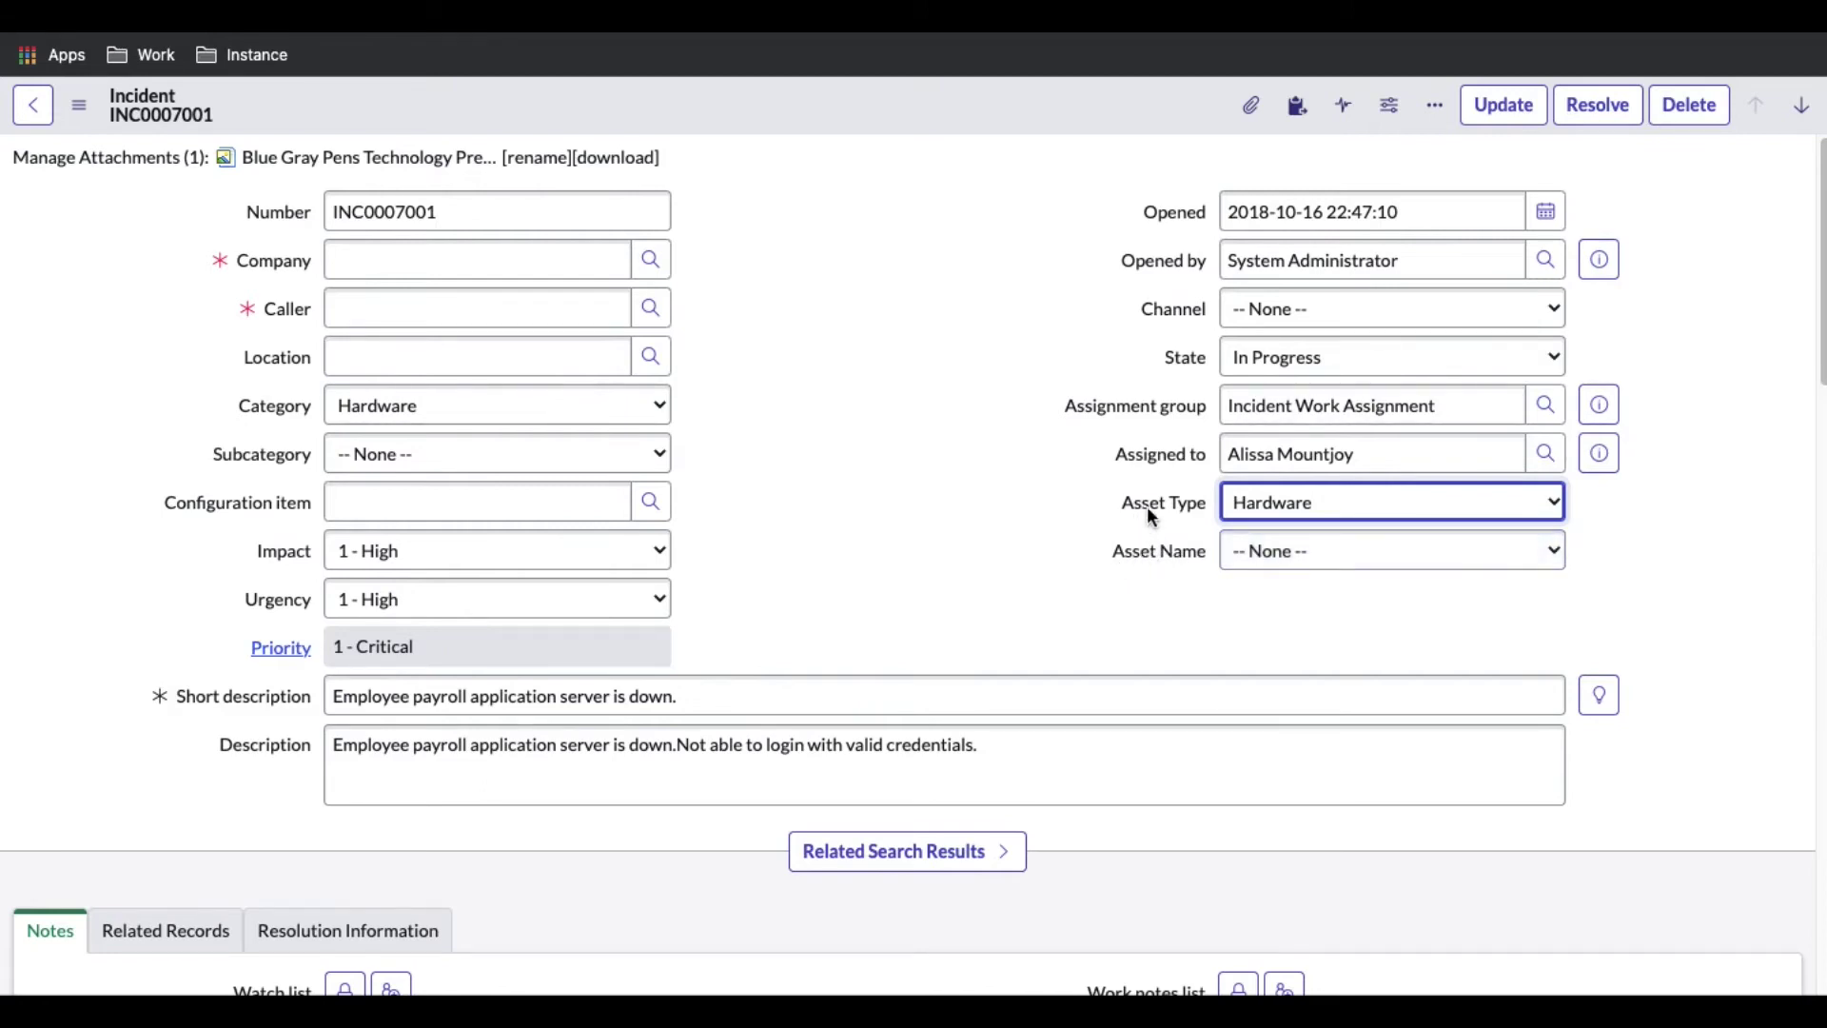
Open the dictionary entry of the Asset Name field, discarding the unsaved incident changes, and switch it to the advanced view.
right_click(1134, 556)
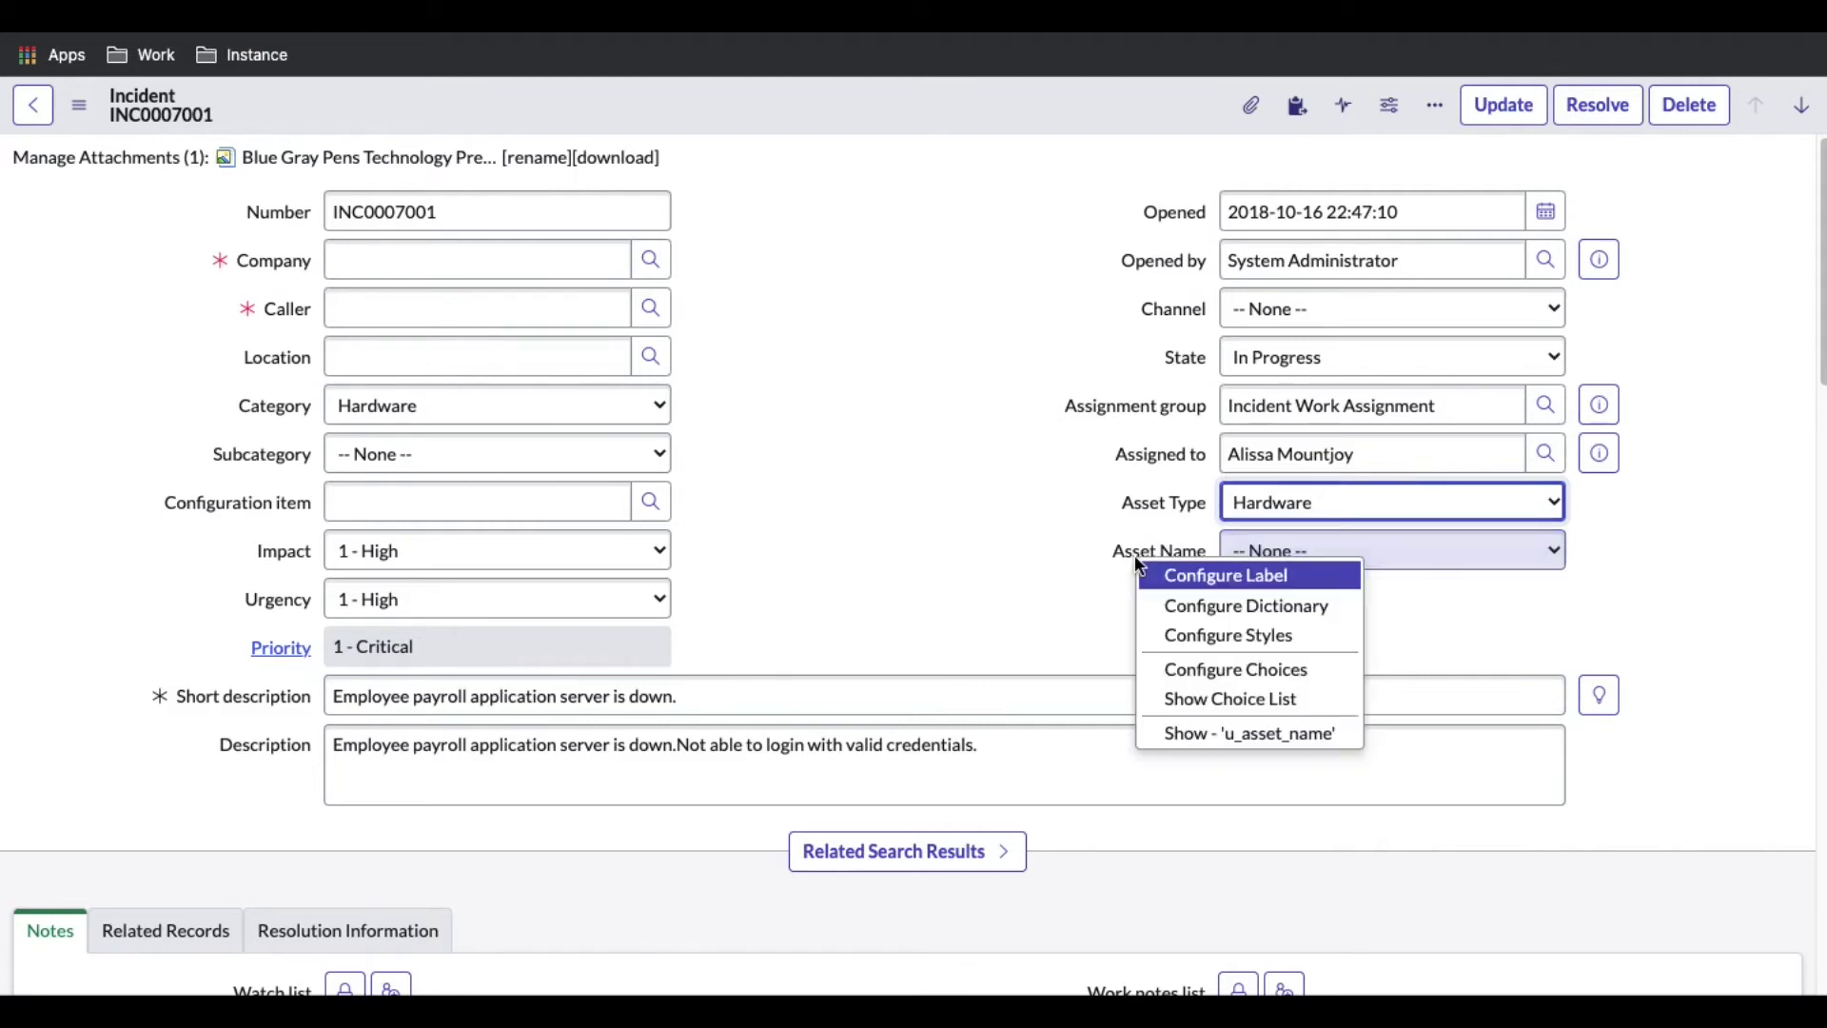
click(1192, 610)
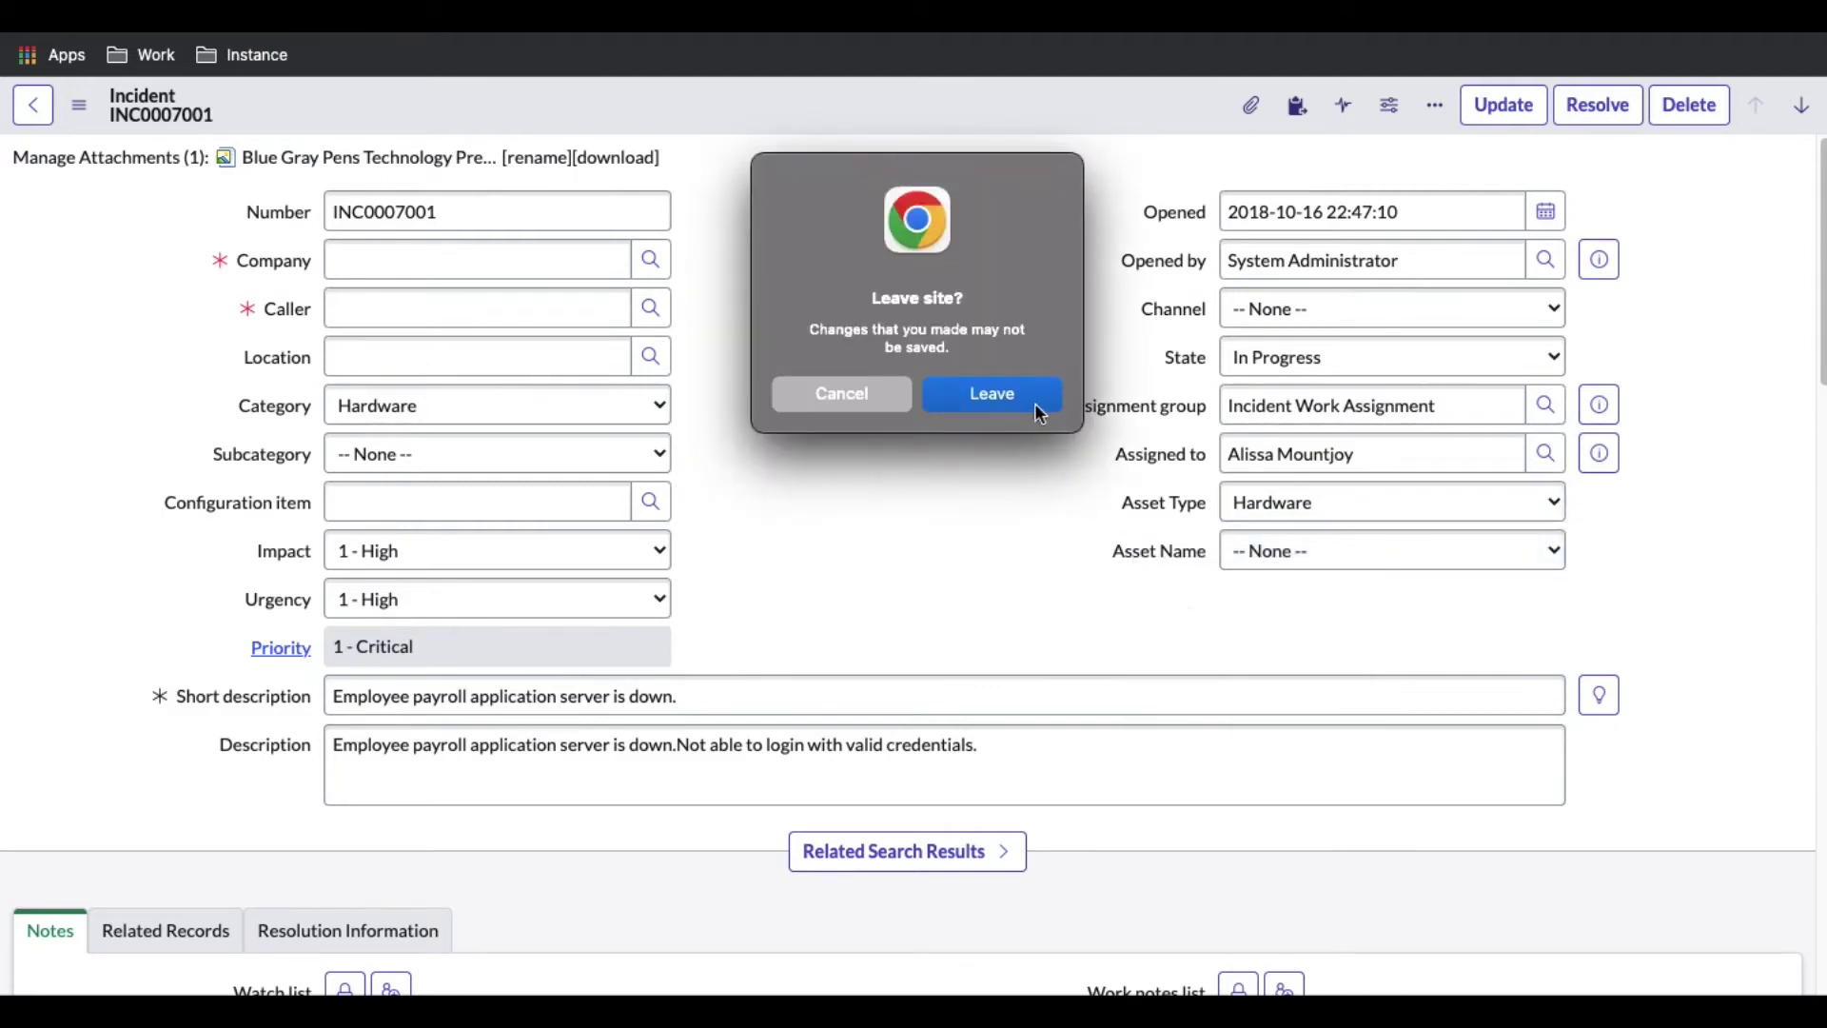
click(1035, 405)
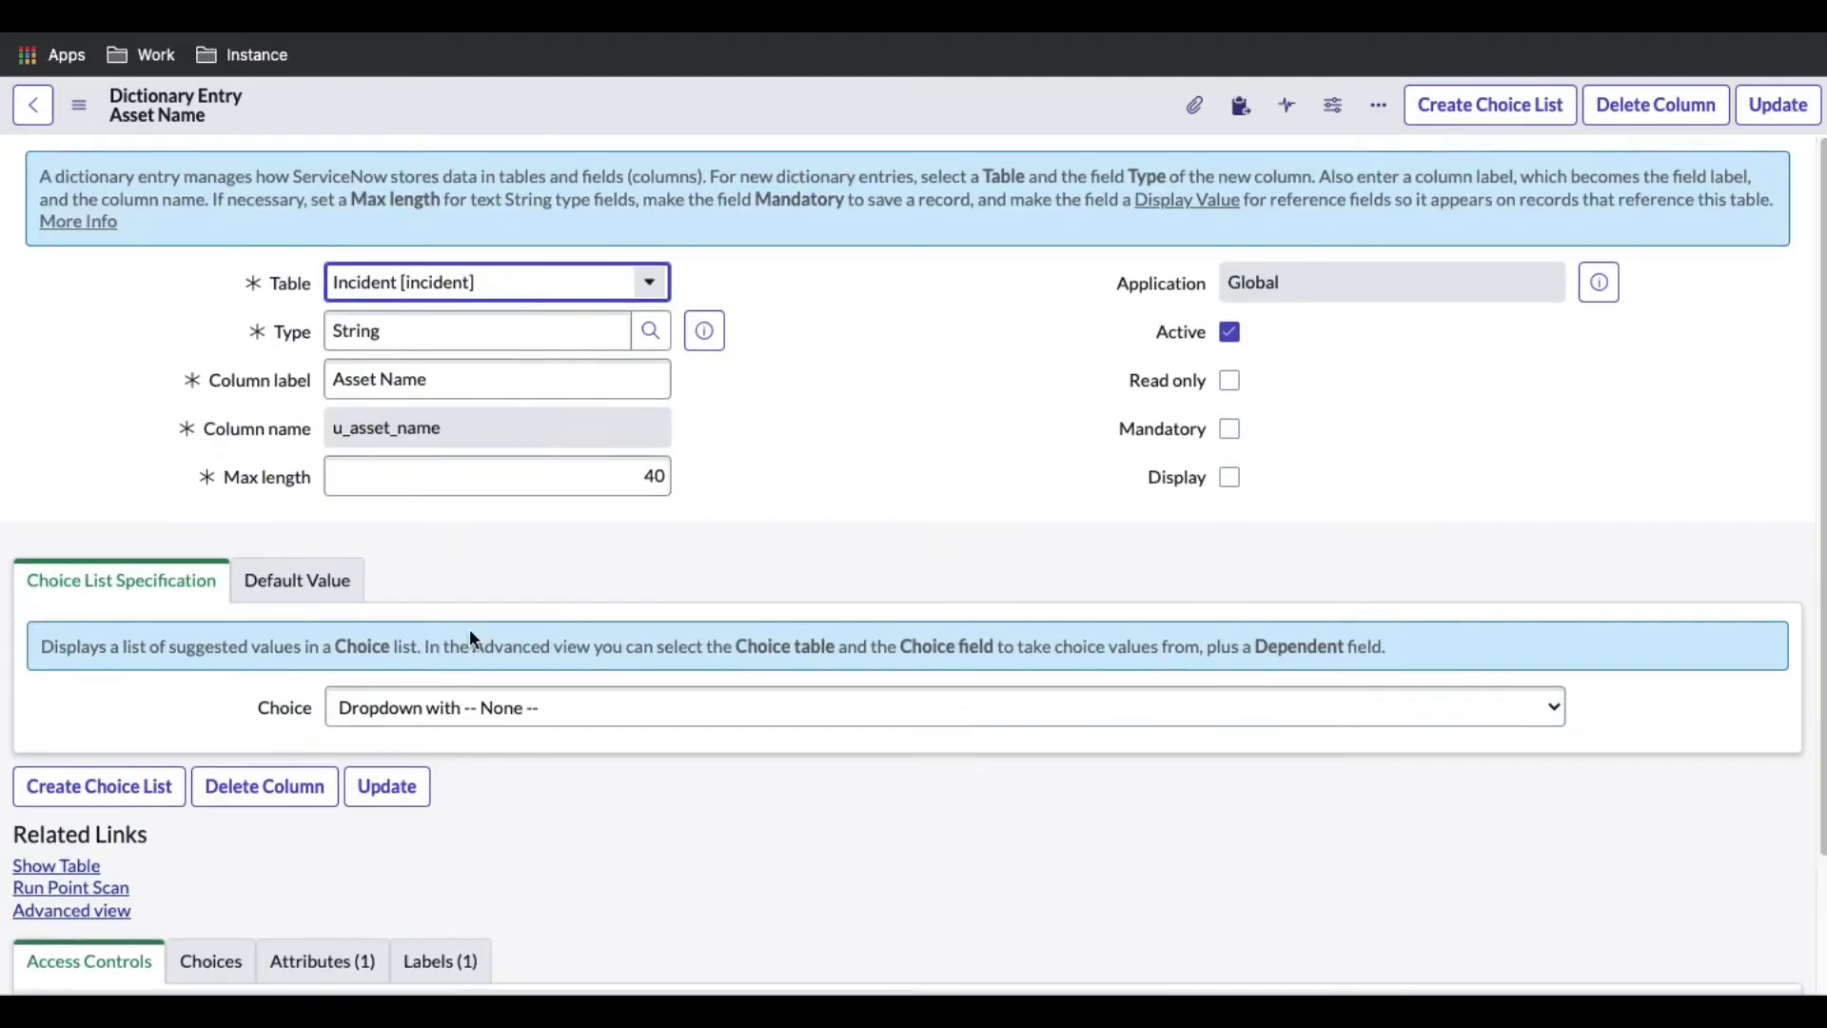
scroll(470, 636, down, 2)
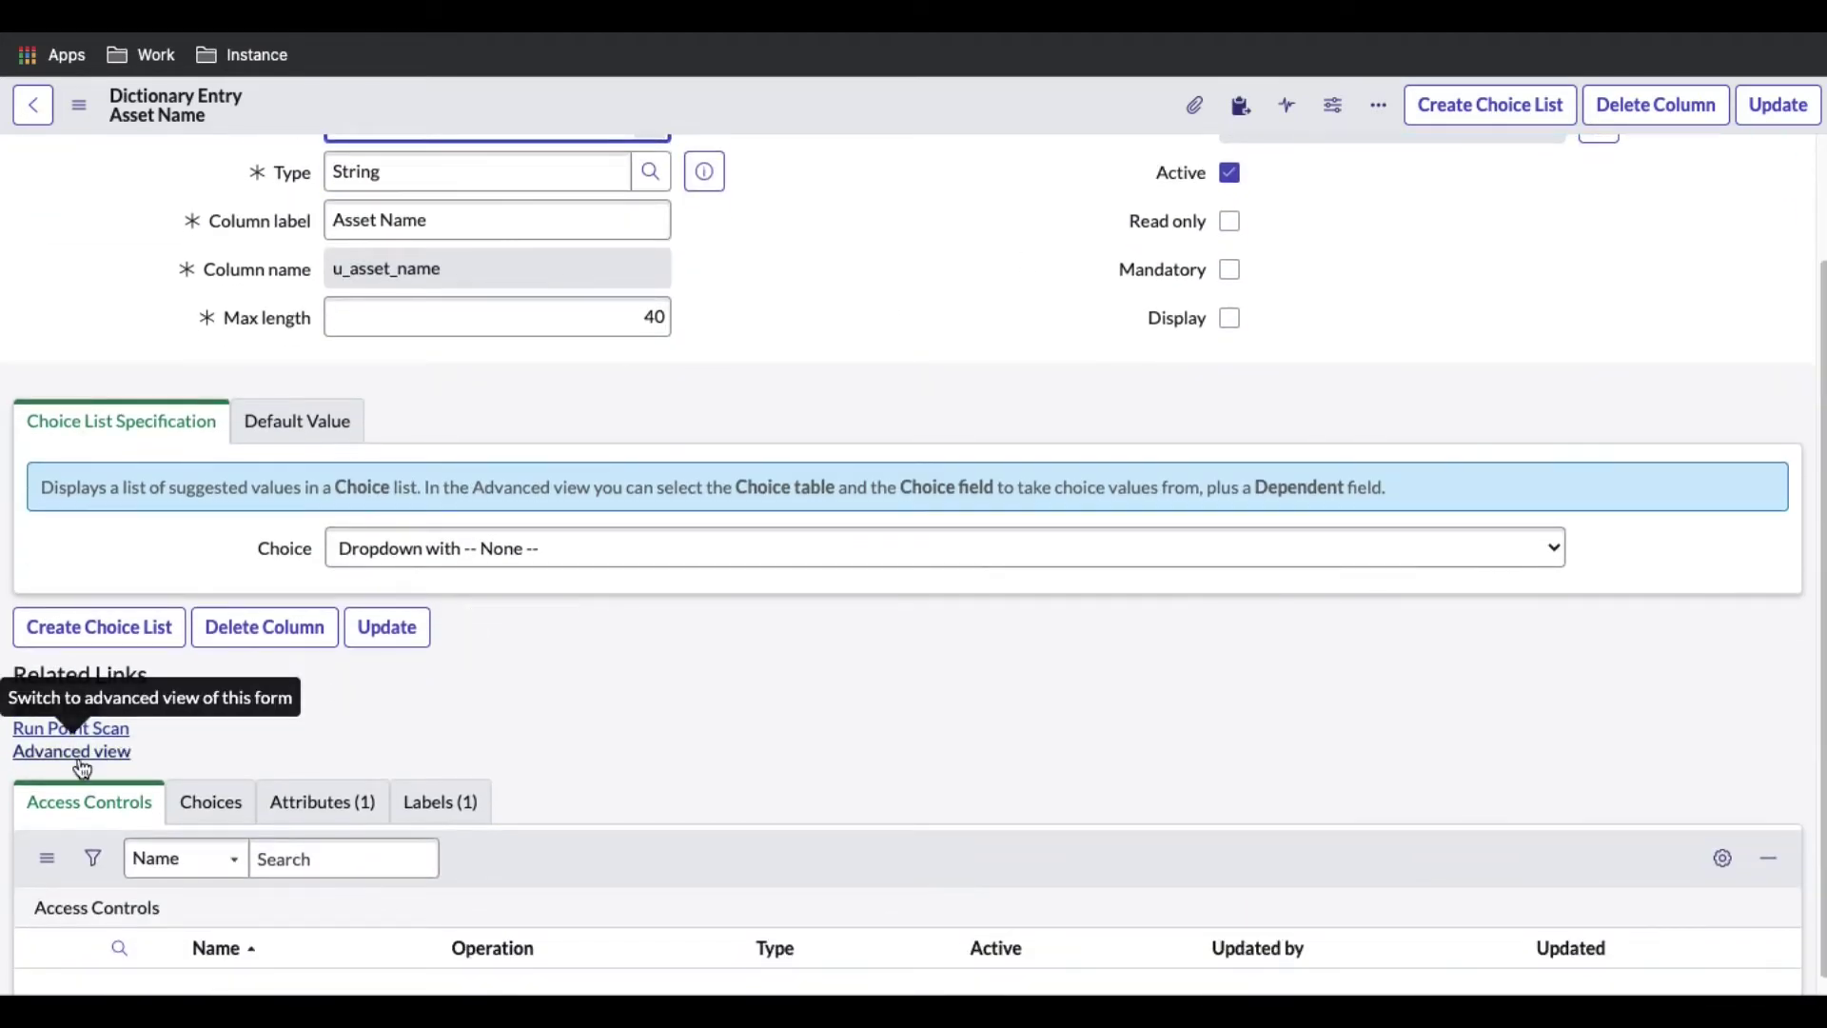
click(82, 755)
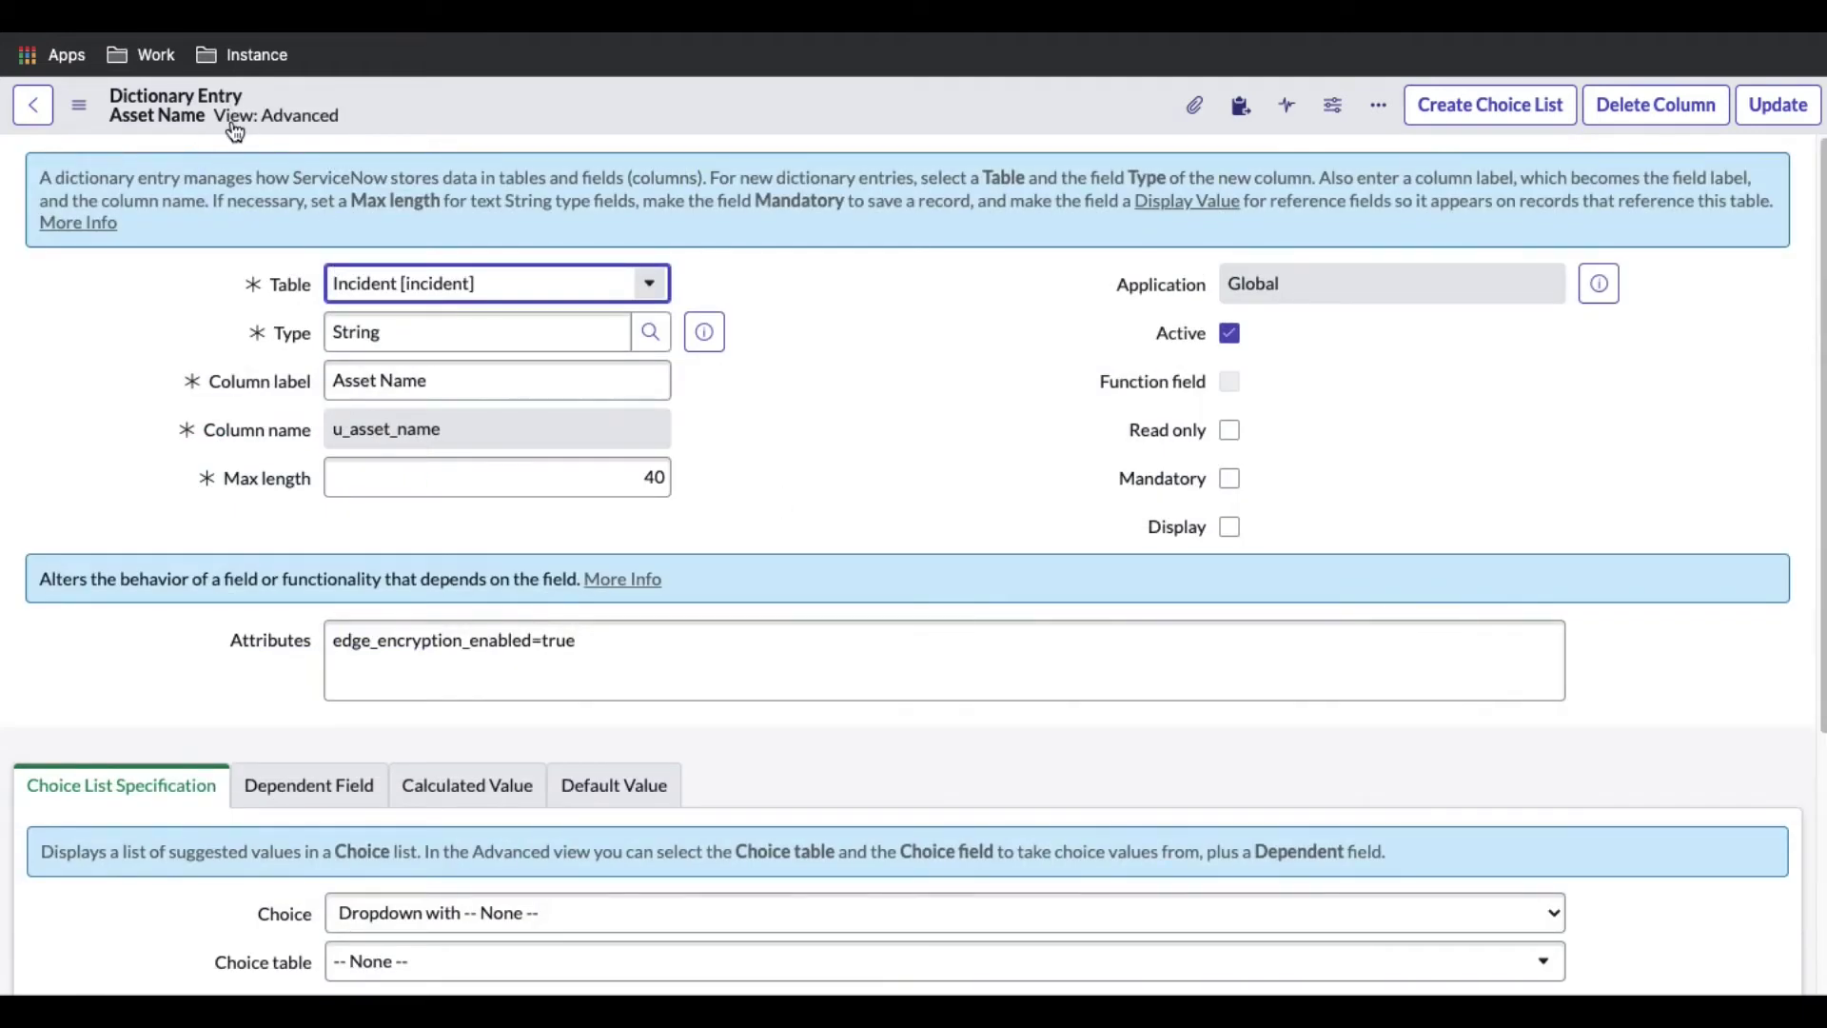
Enable a dependent field for Asset Name, make it depend on Asset Type, and update the dictionary entry.
scroll(843, 476, down, 2)
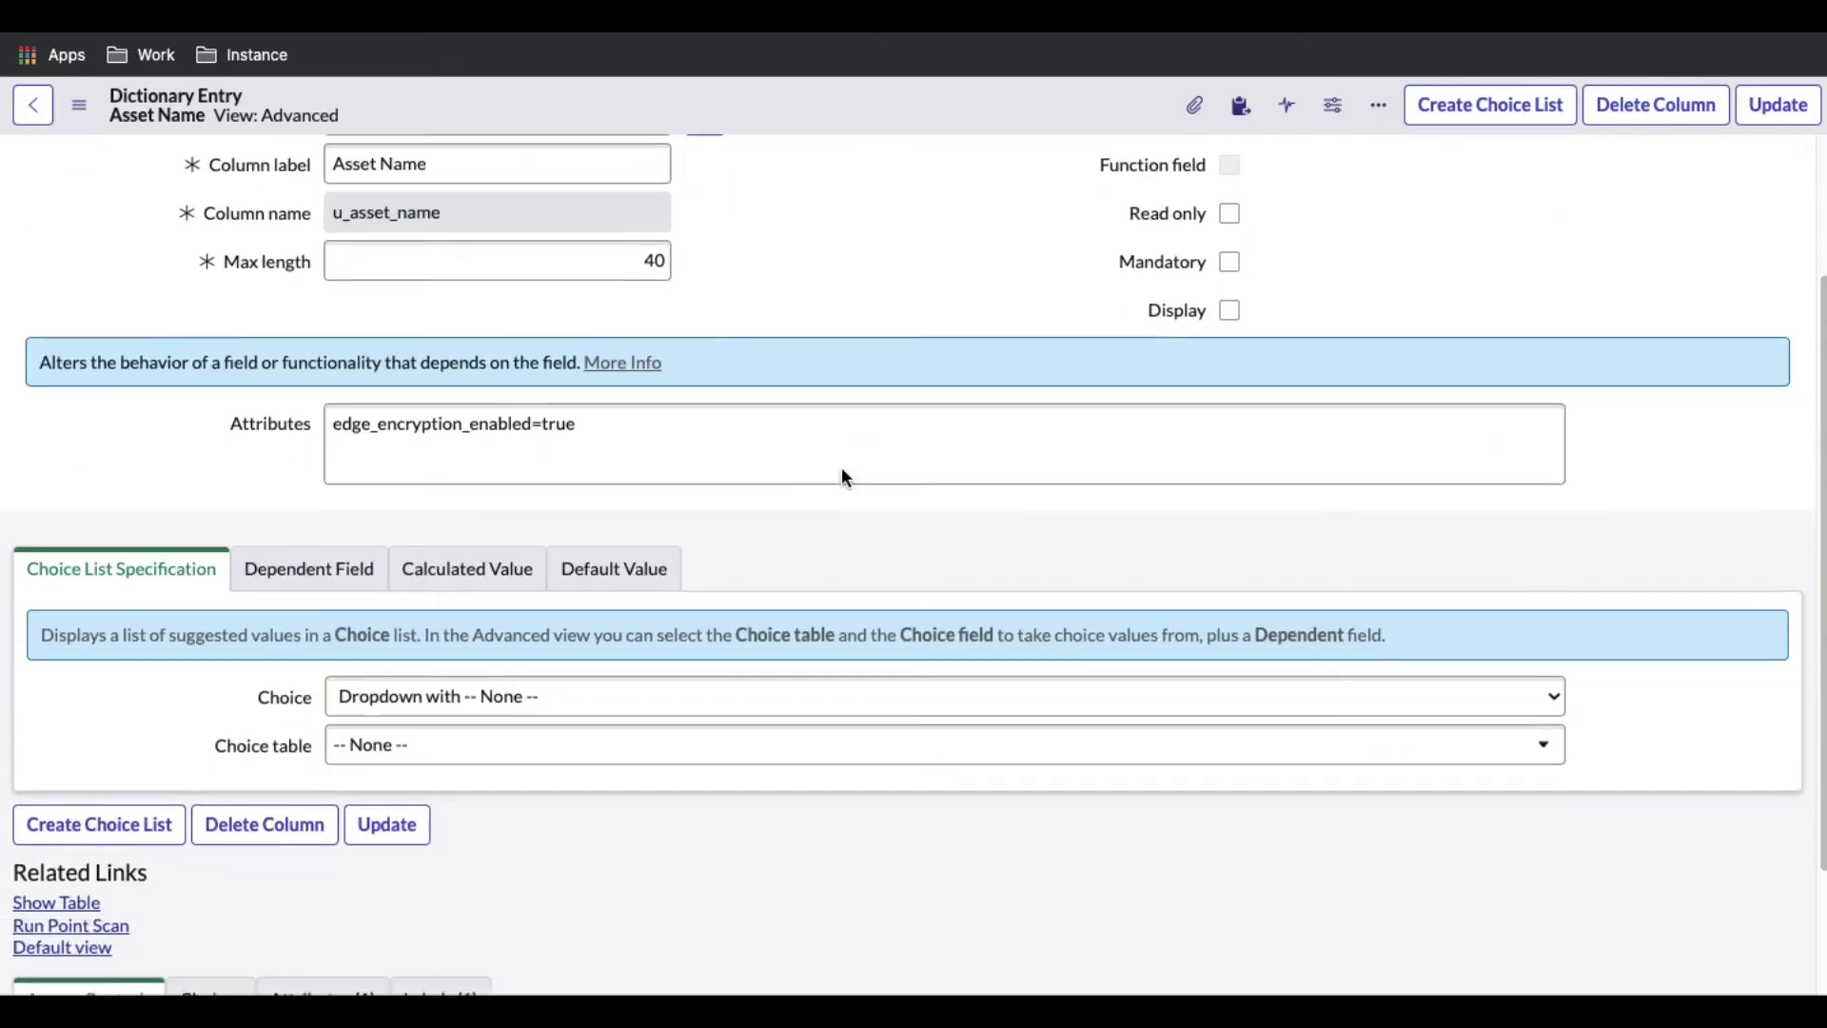
scroll(841, 466, down, 1)
click(346, 497)
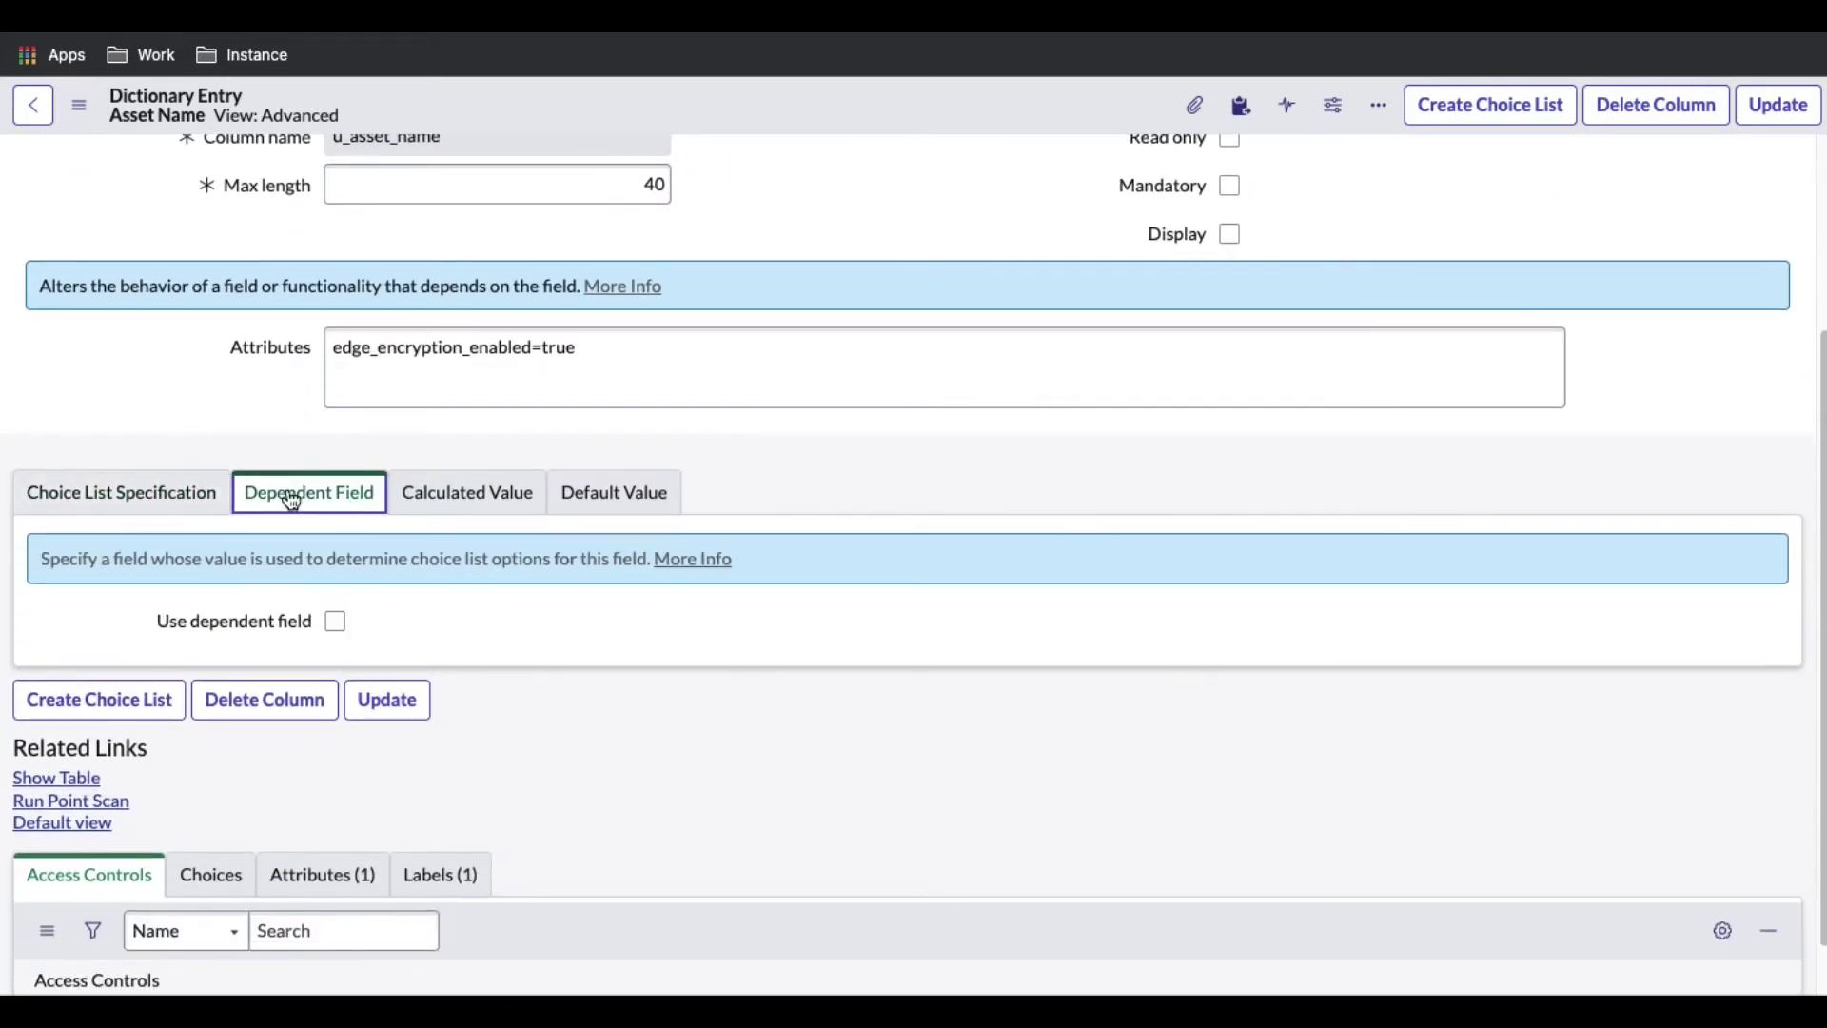
click(336, 621)
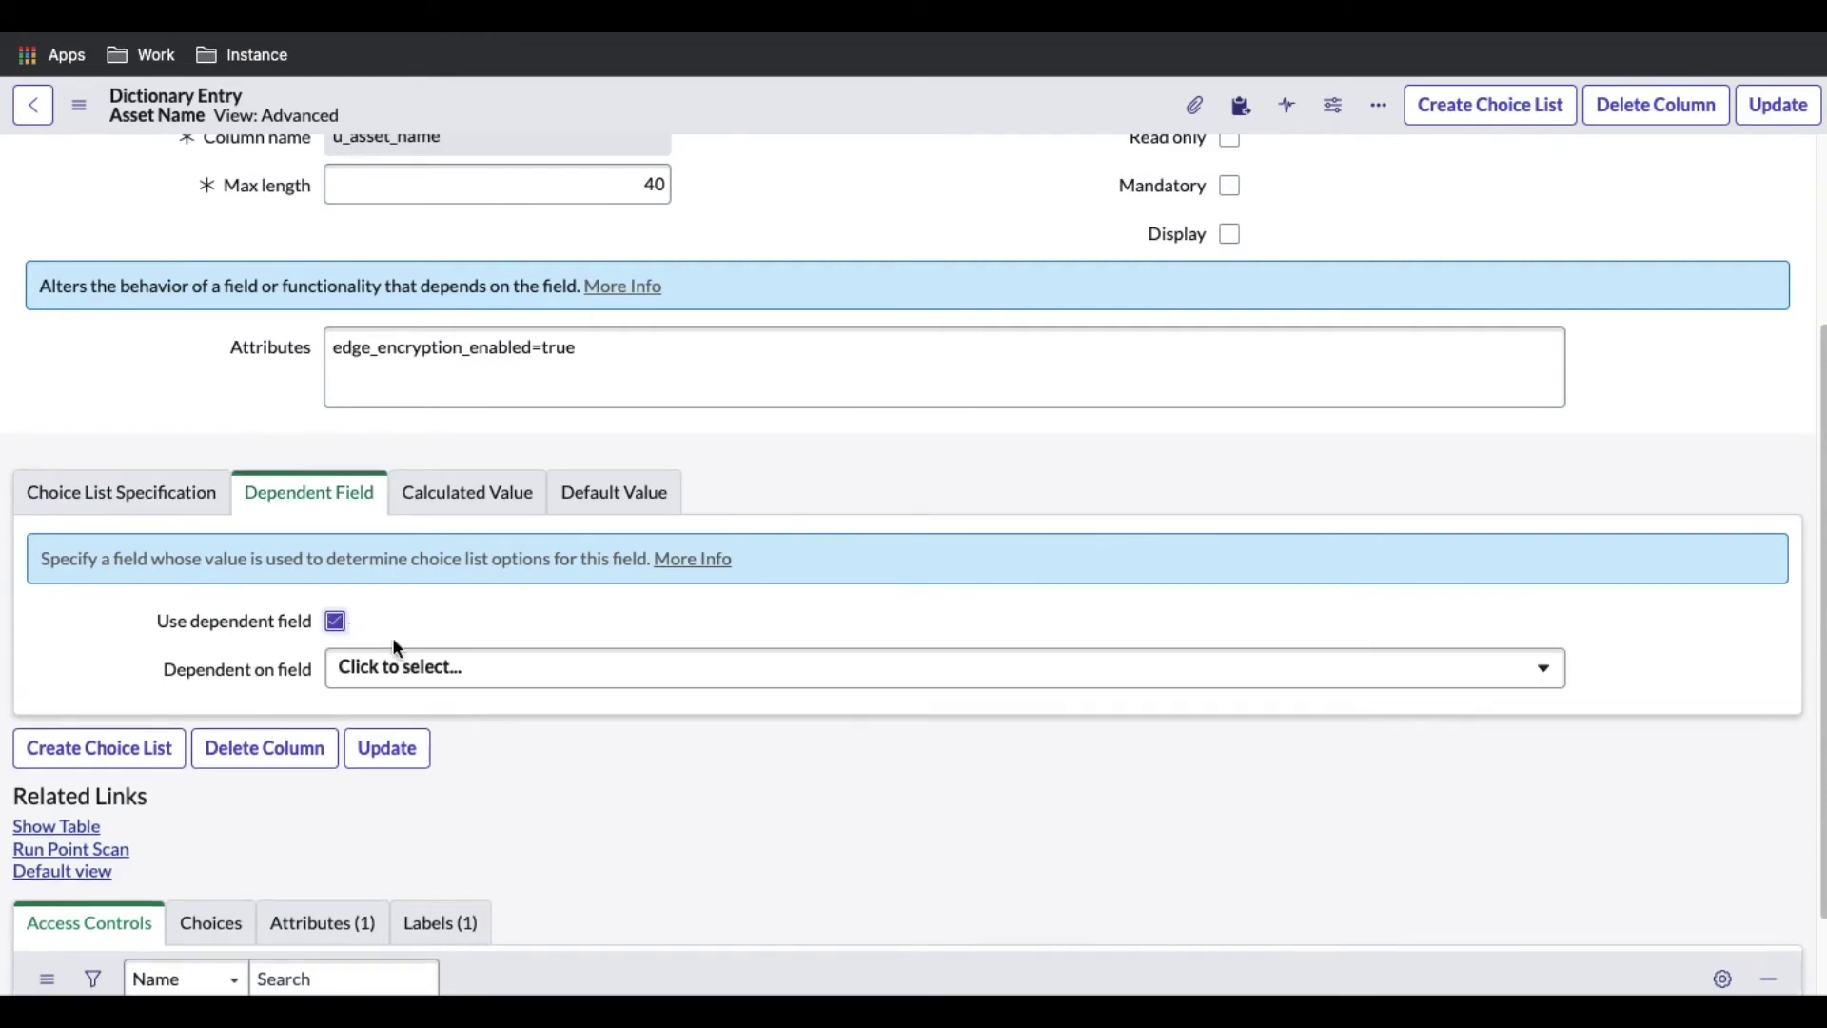
click(422, 672)
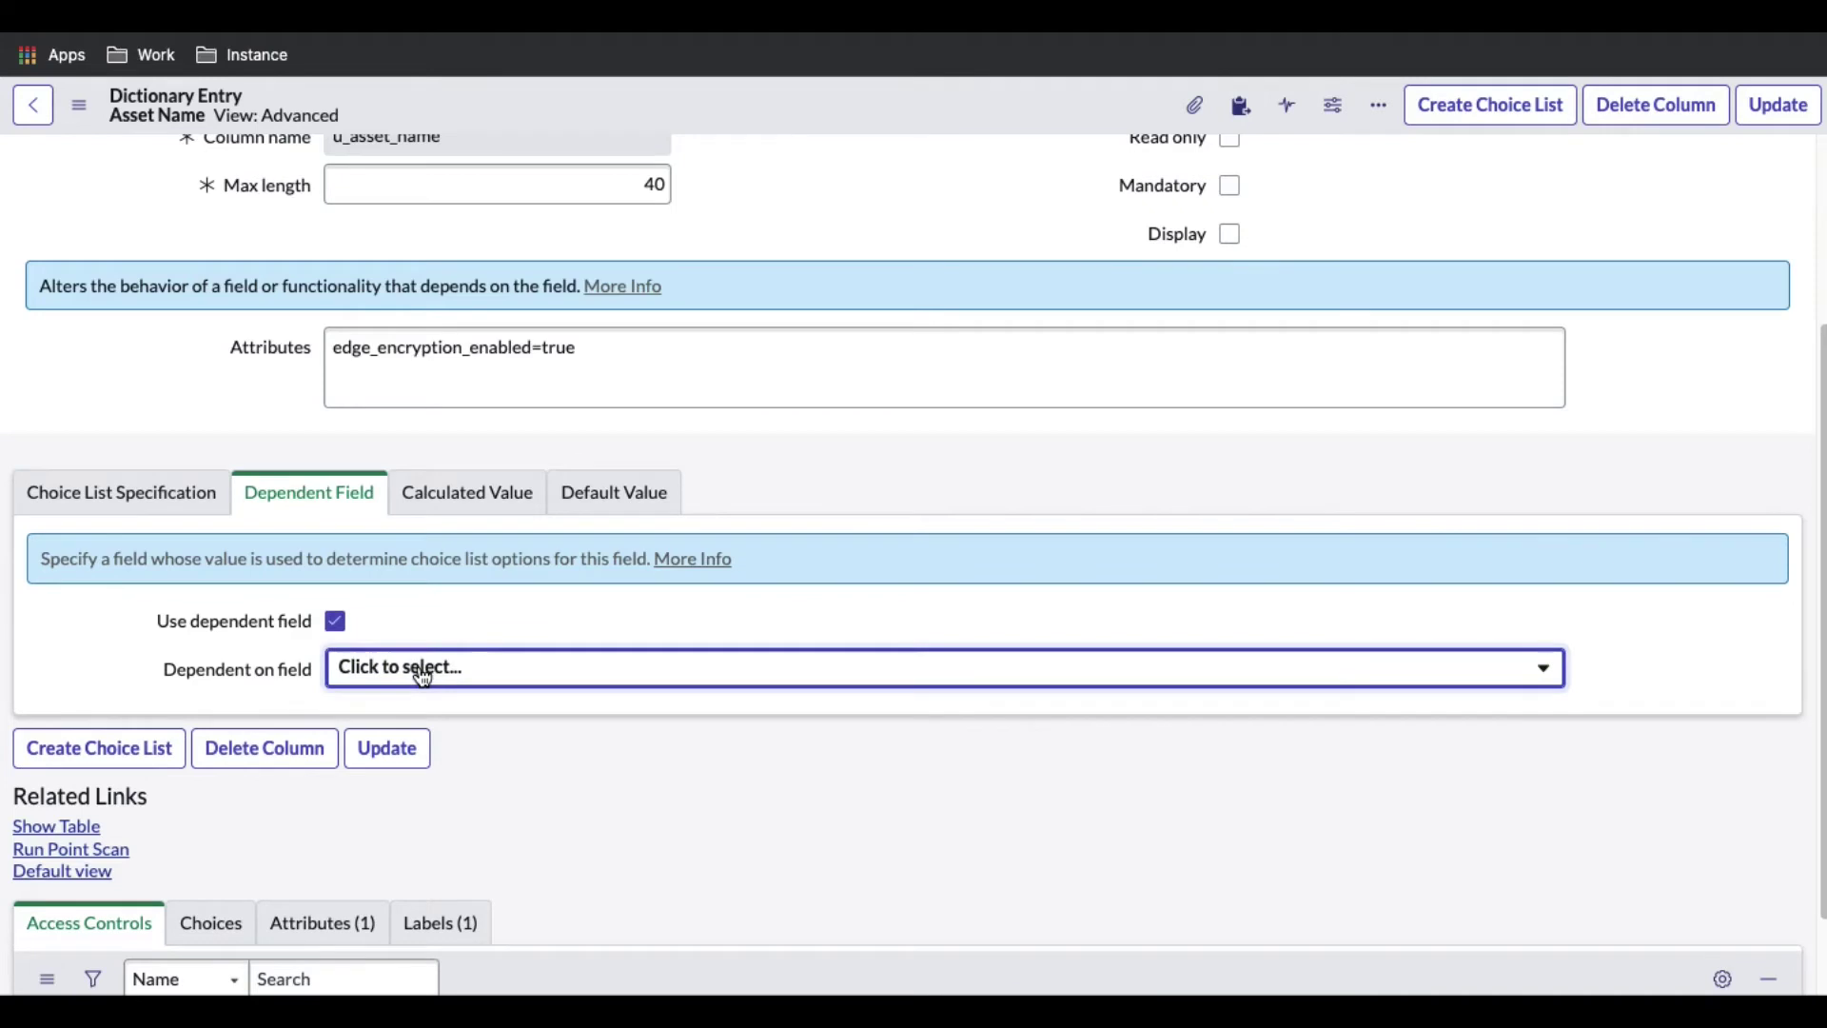
click(422, 675)
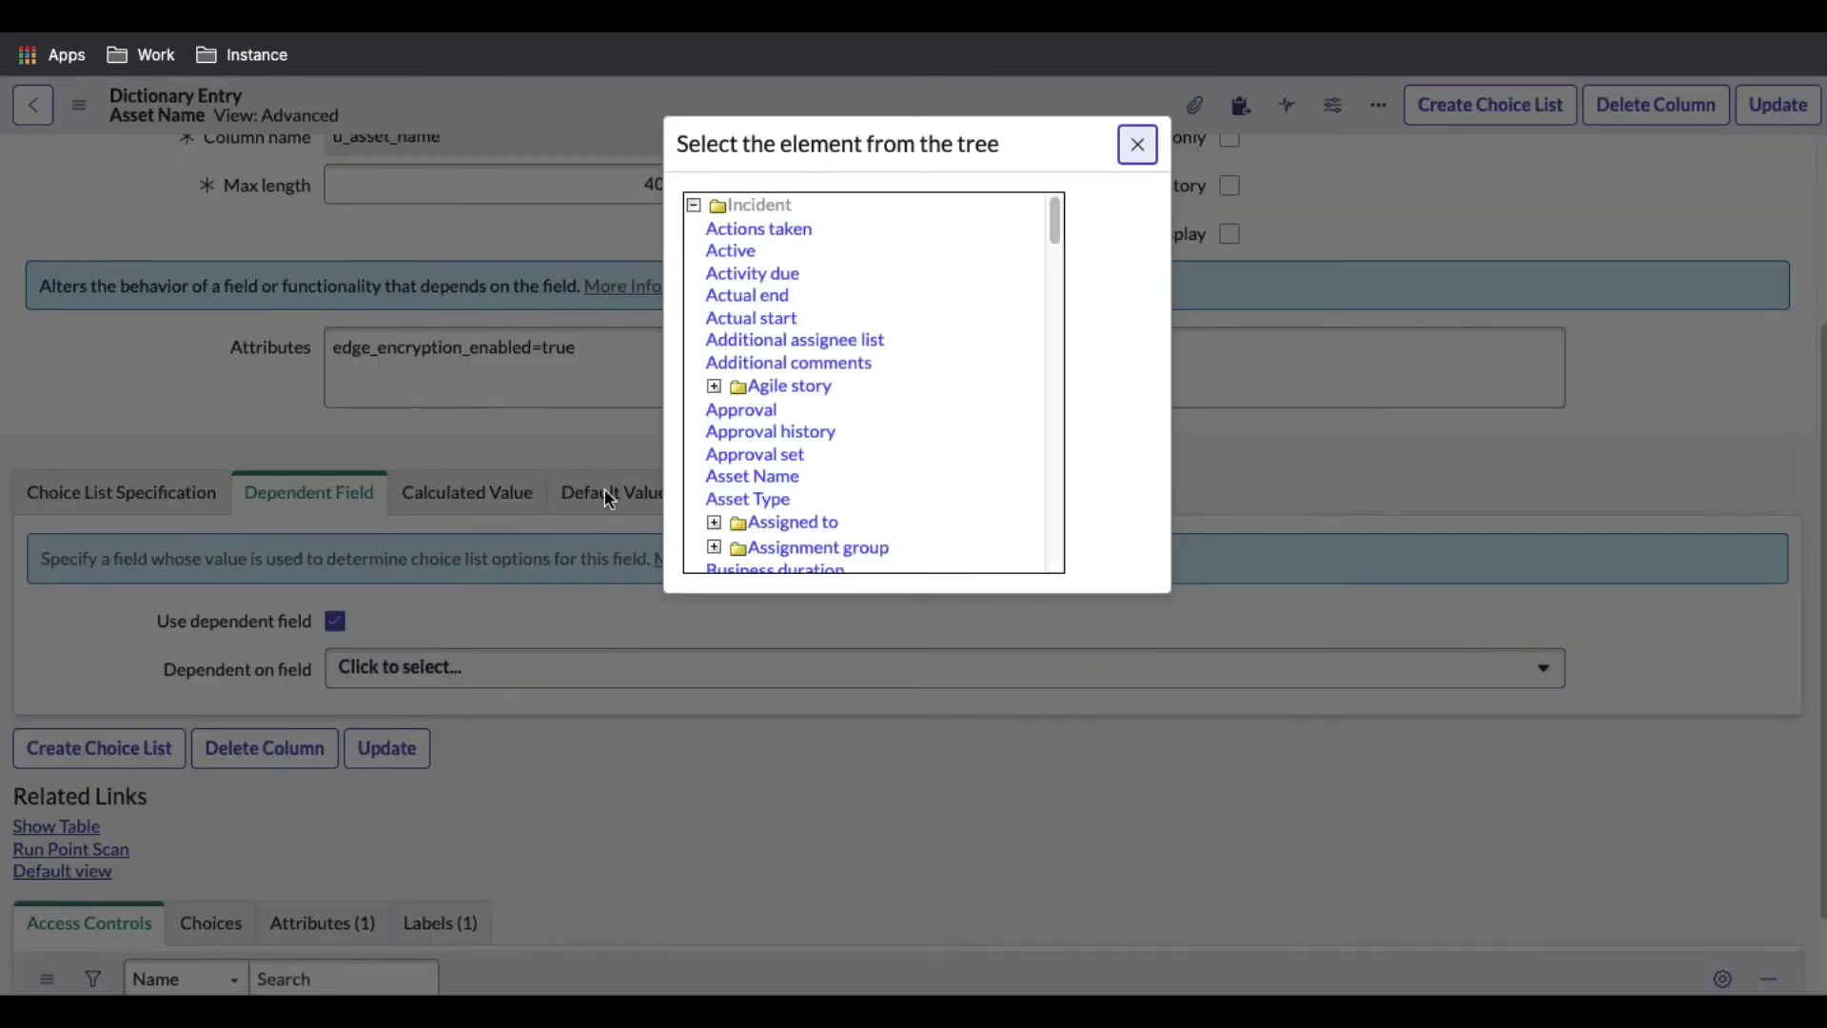
scroll(866, 302, down, 1)
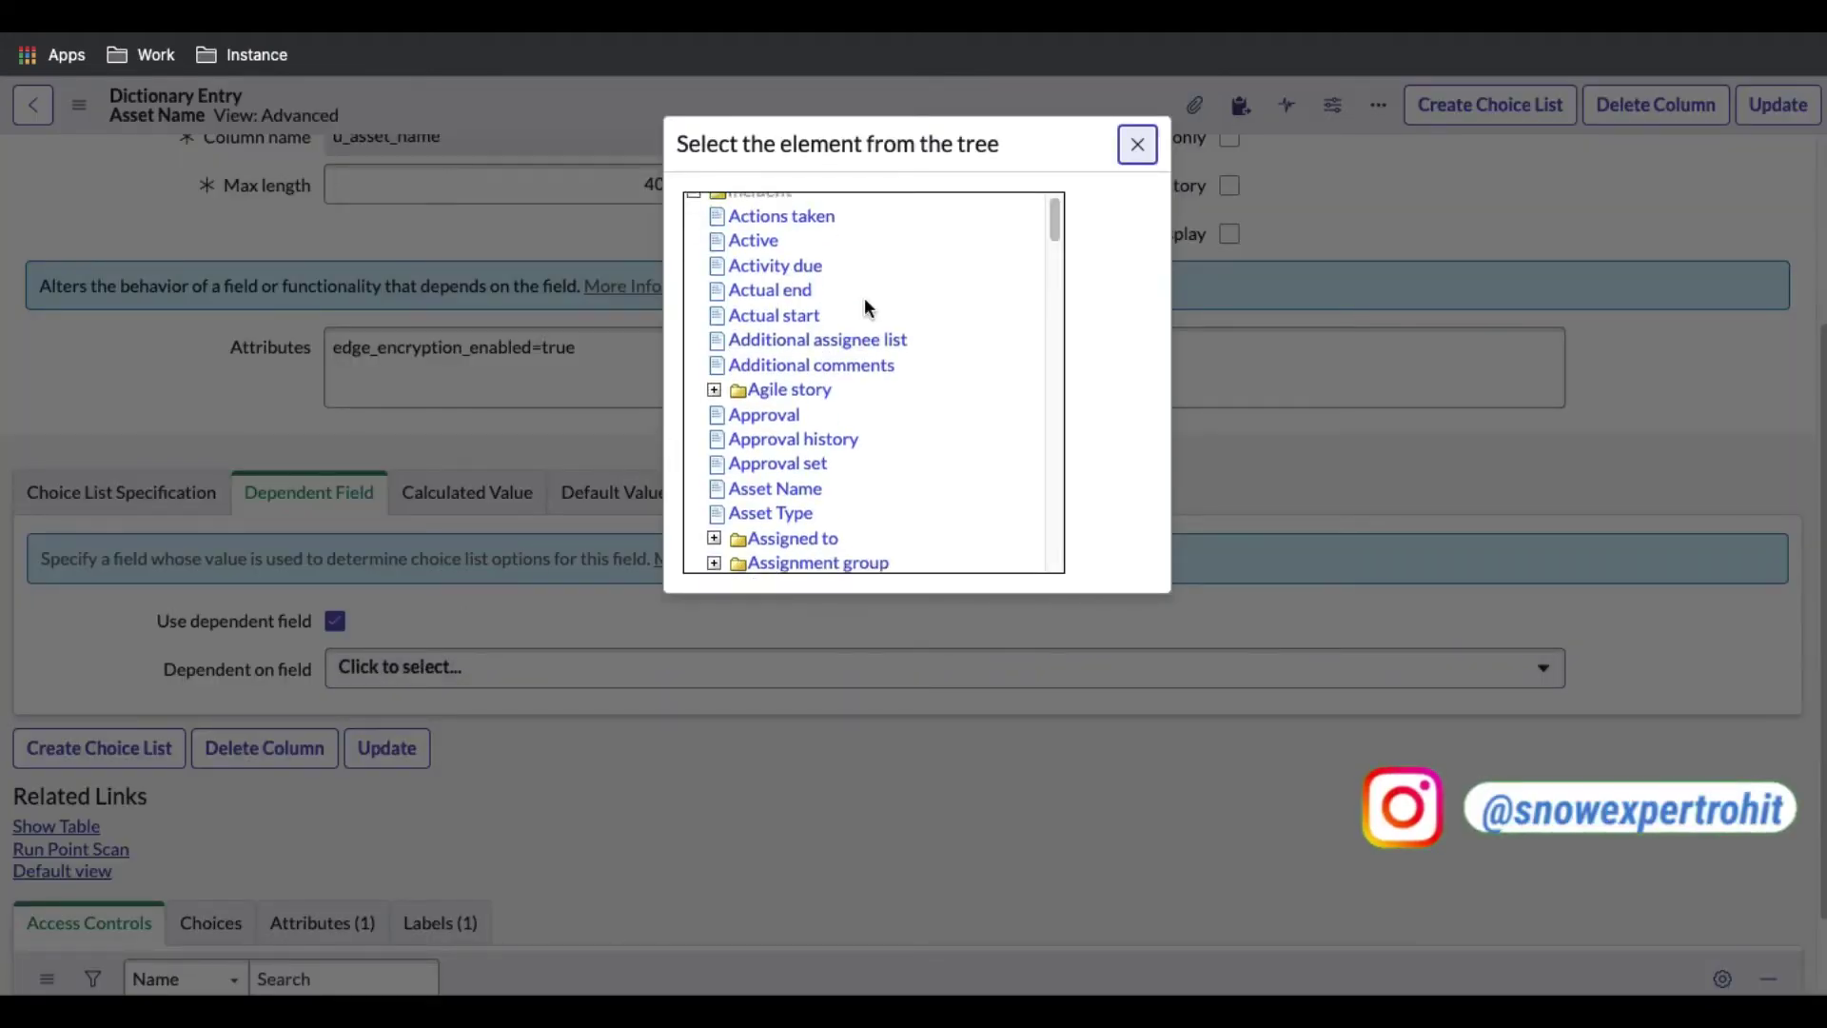
click(787, 487)
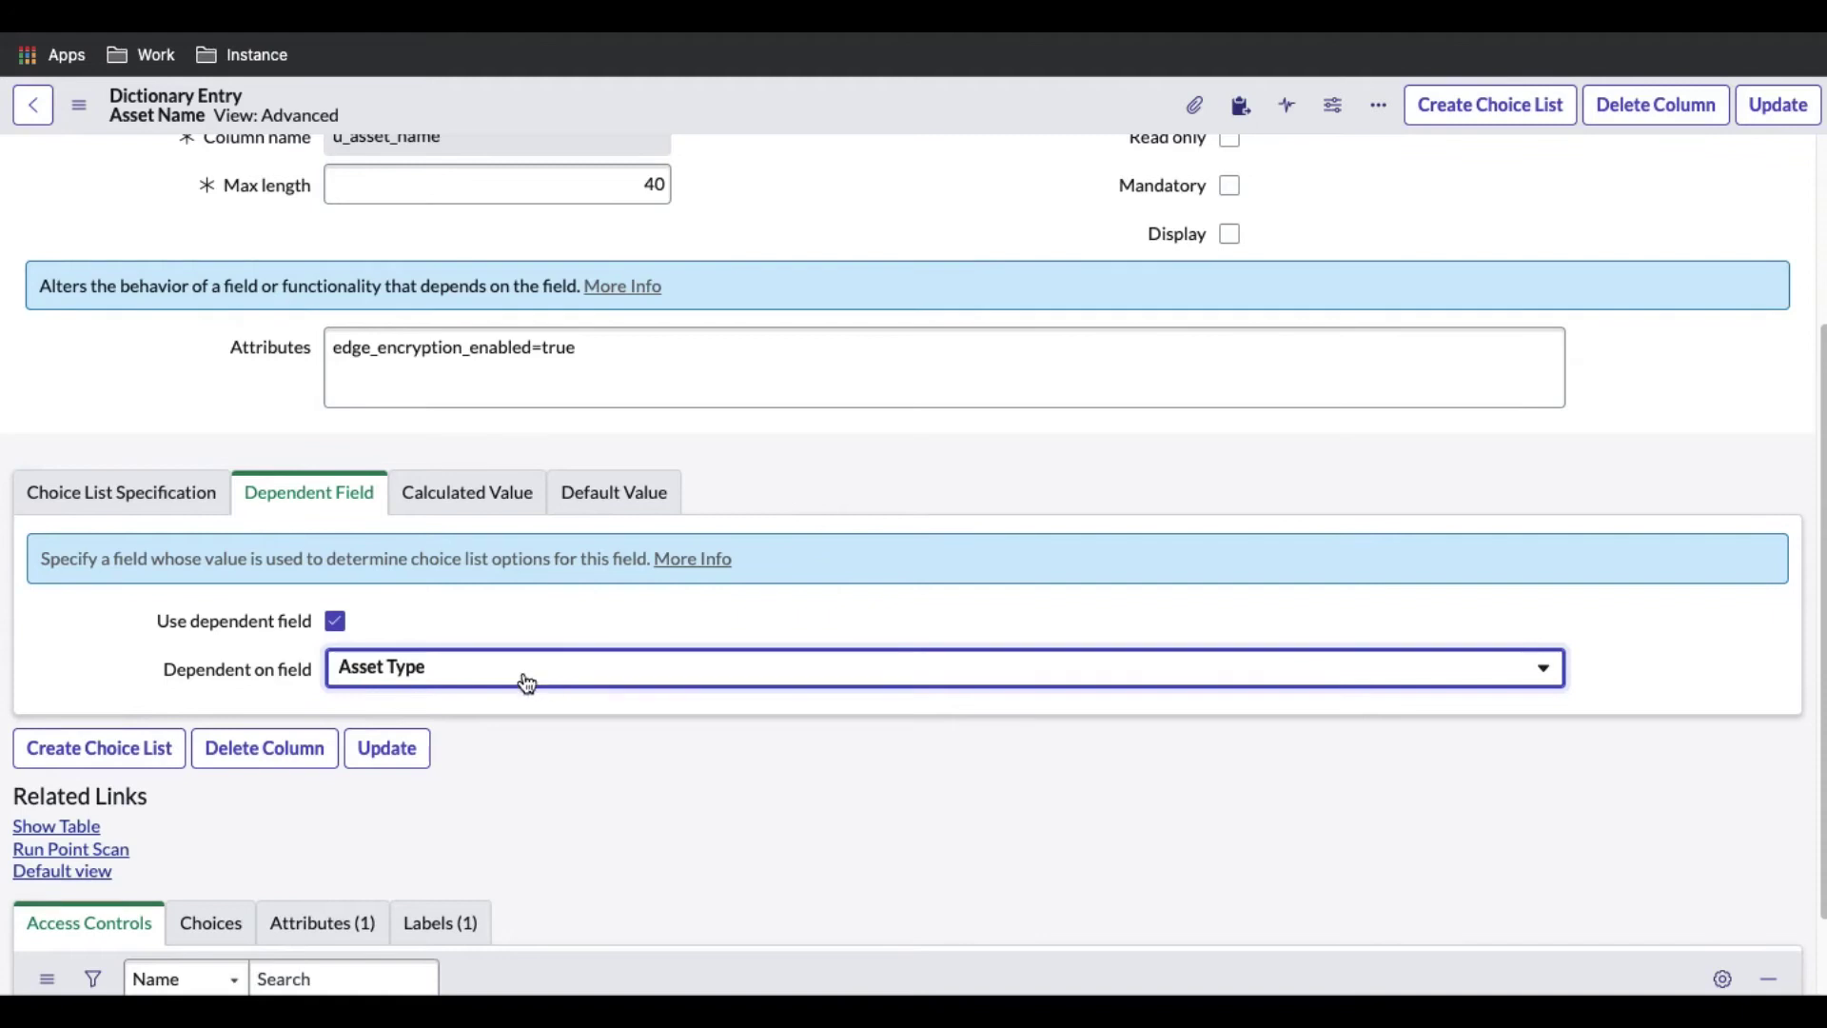
scroll(1014, 590, up, 3)
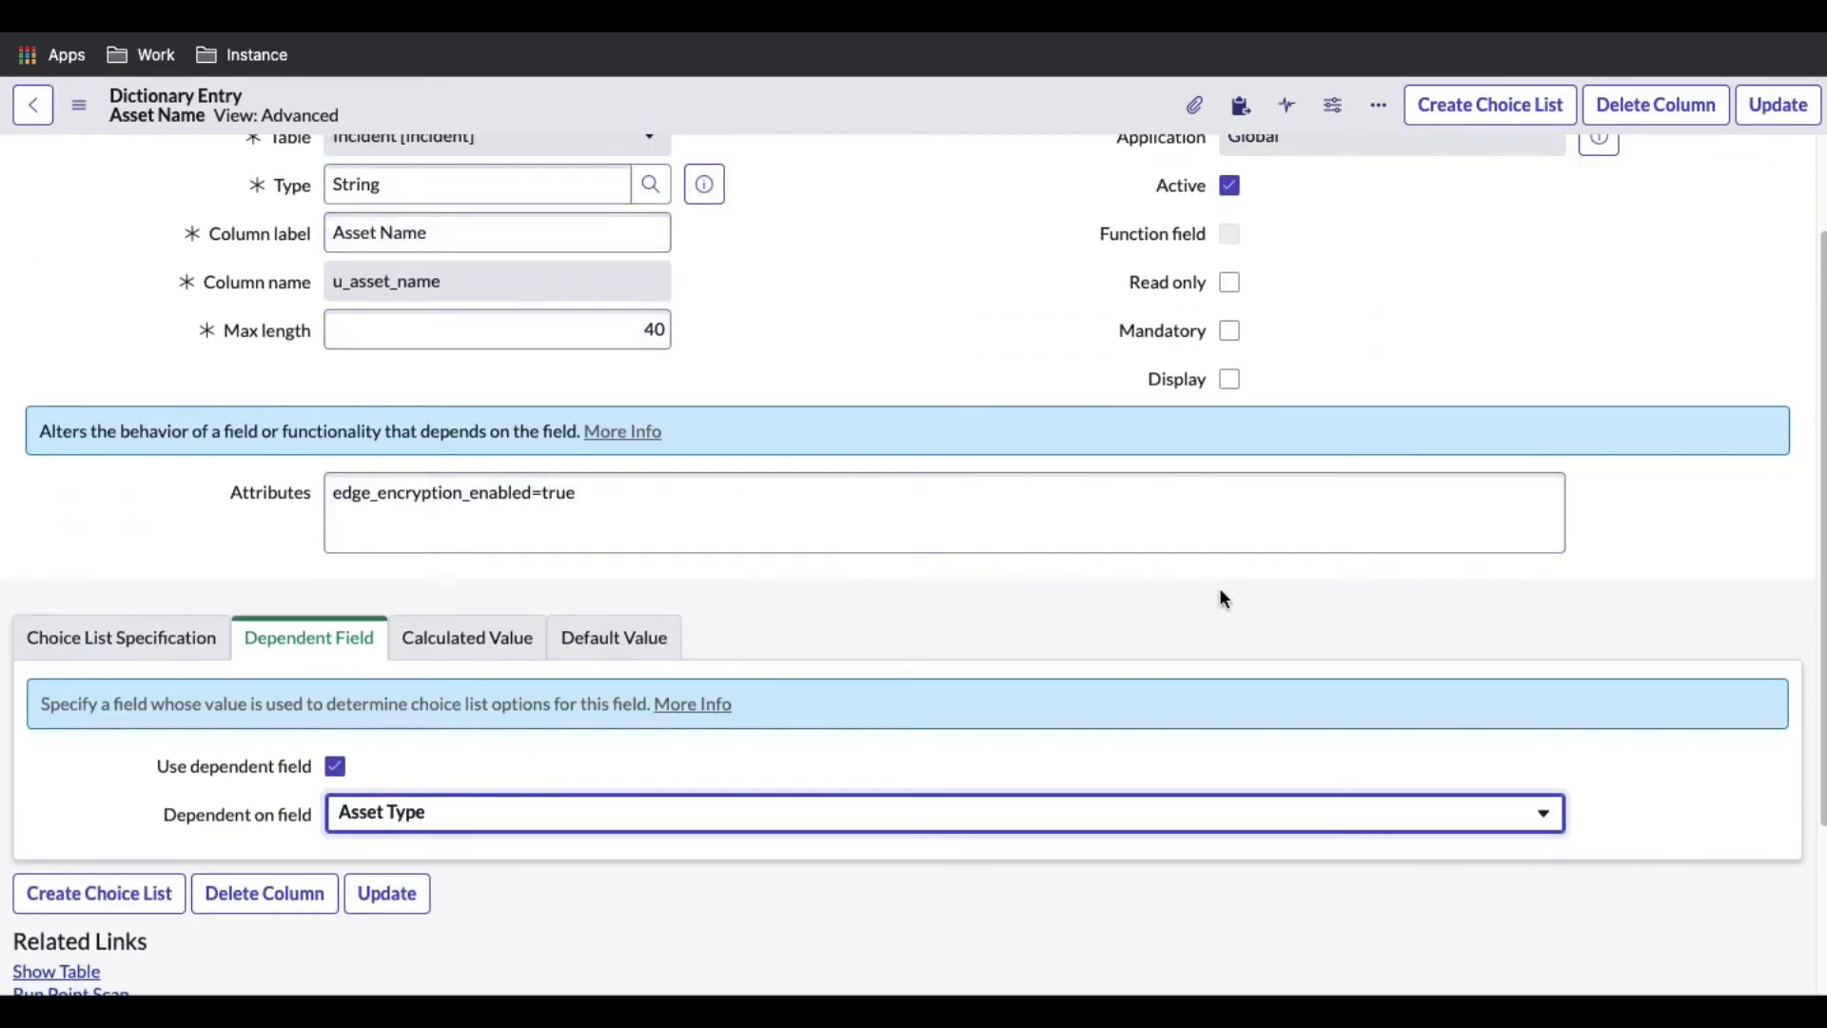
scroll(1224, 597, up, 3)
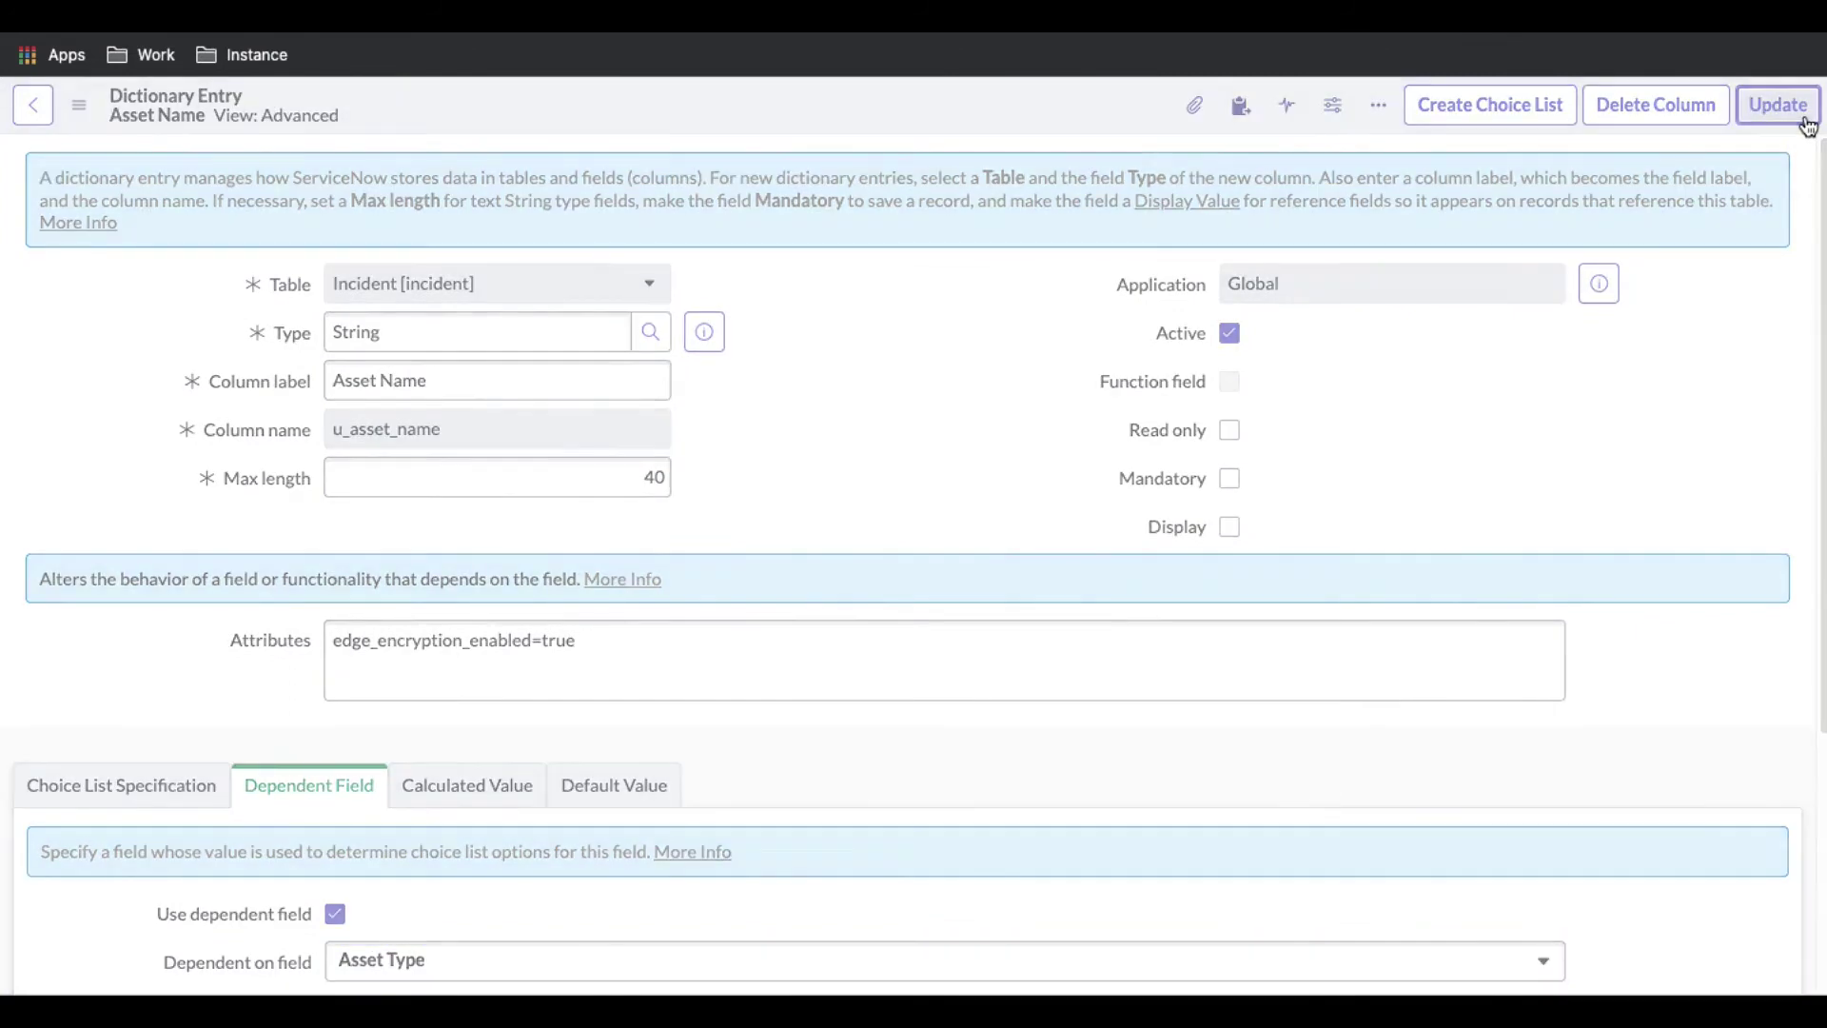
click(1778, 107)
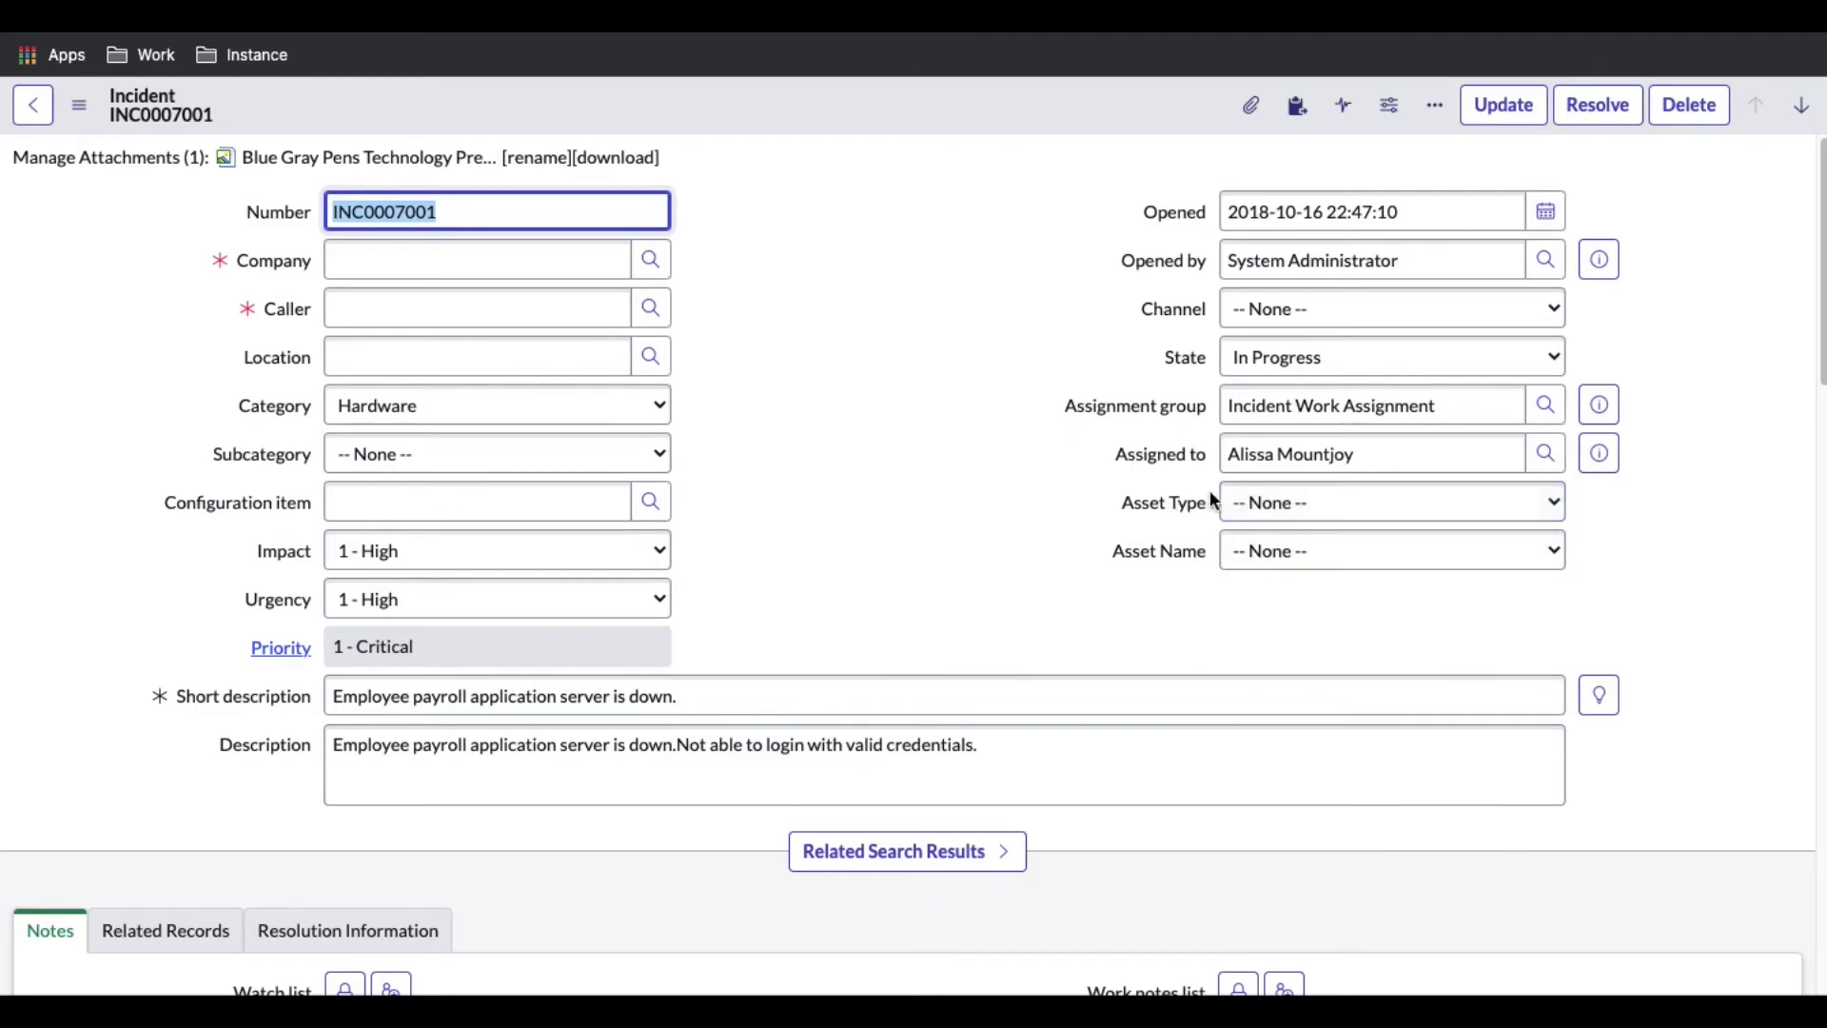
Set the incident's Asset Type to Hardware and check which options Asset Name offers for it.
click(1266, 515)
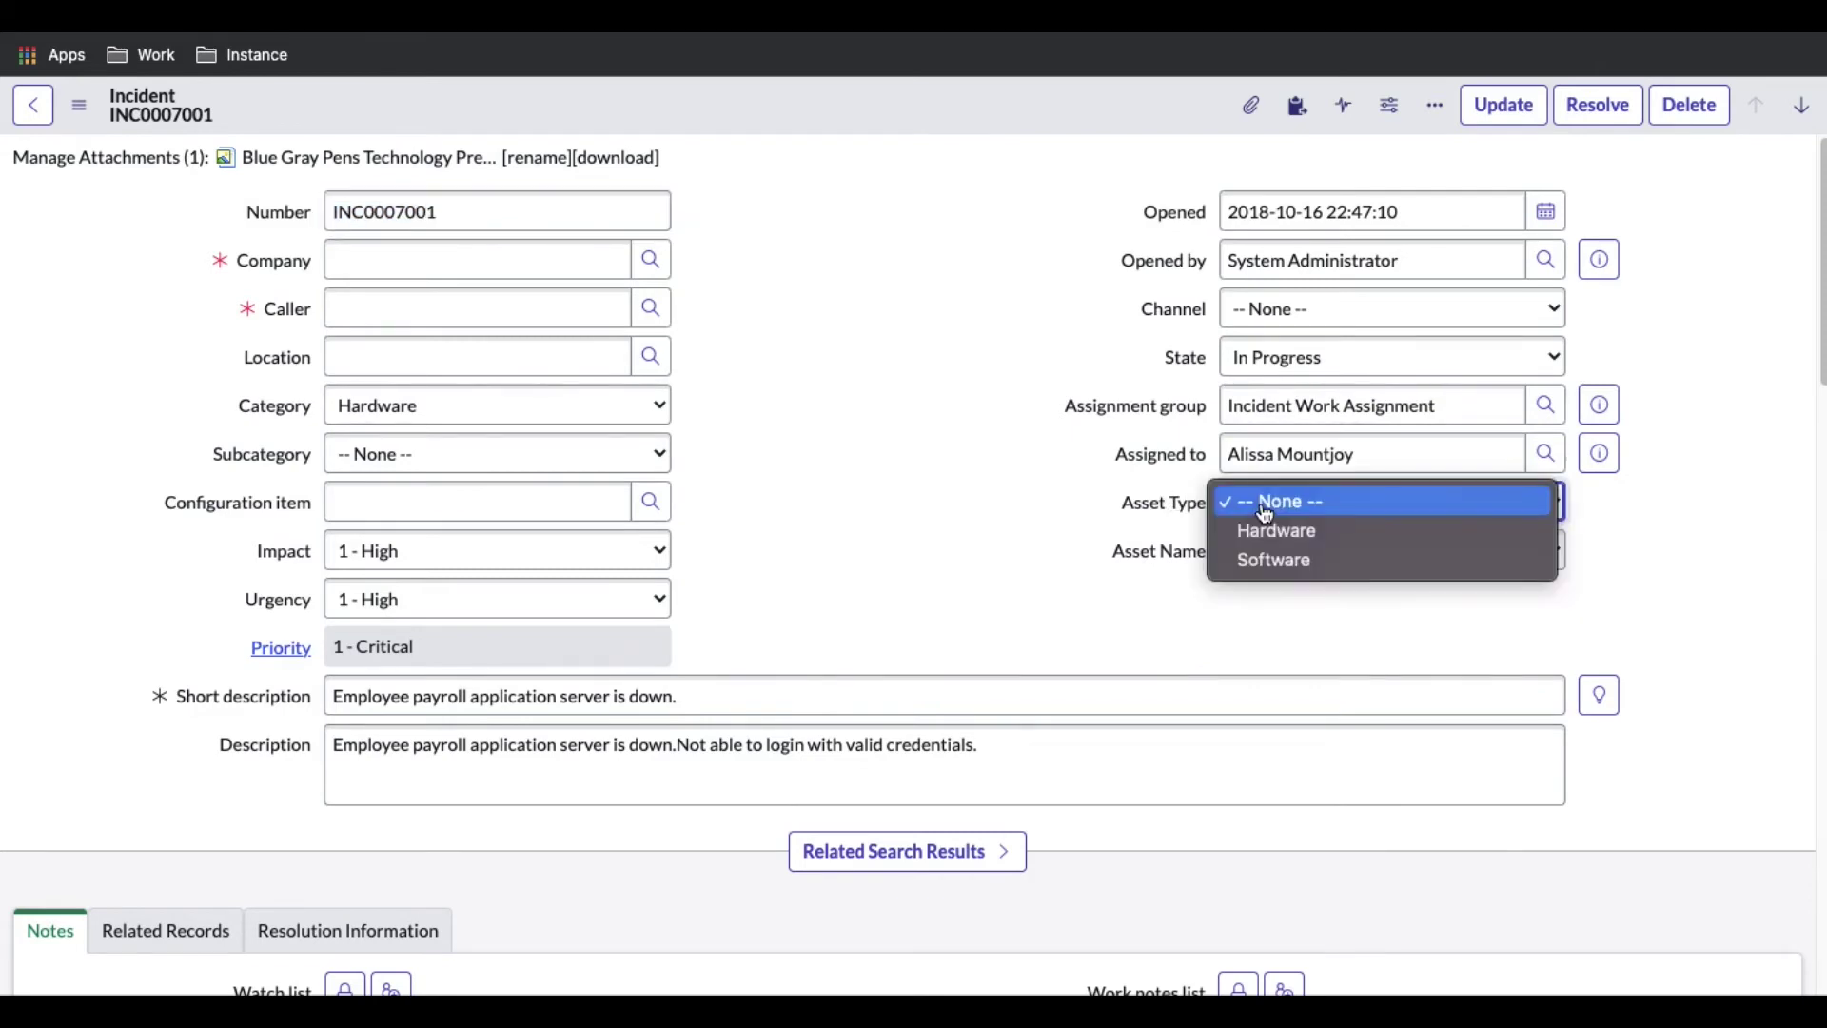
click(1270, 530)
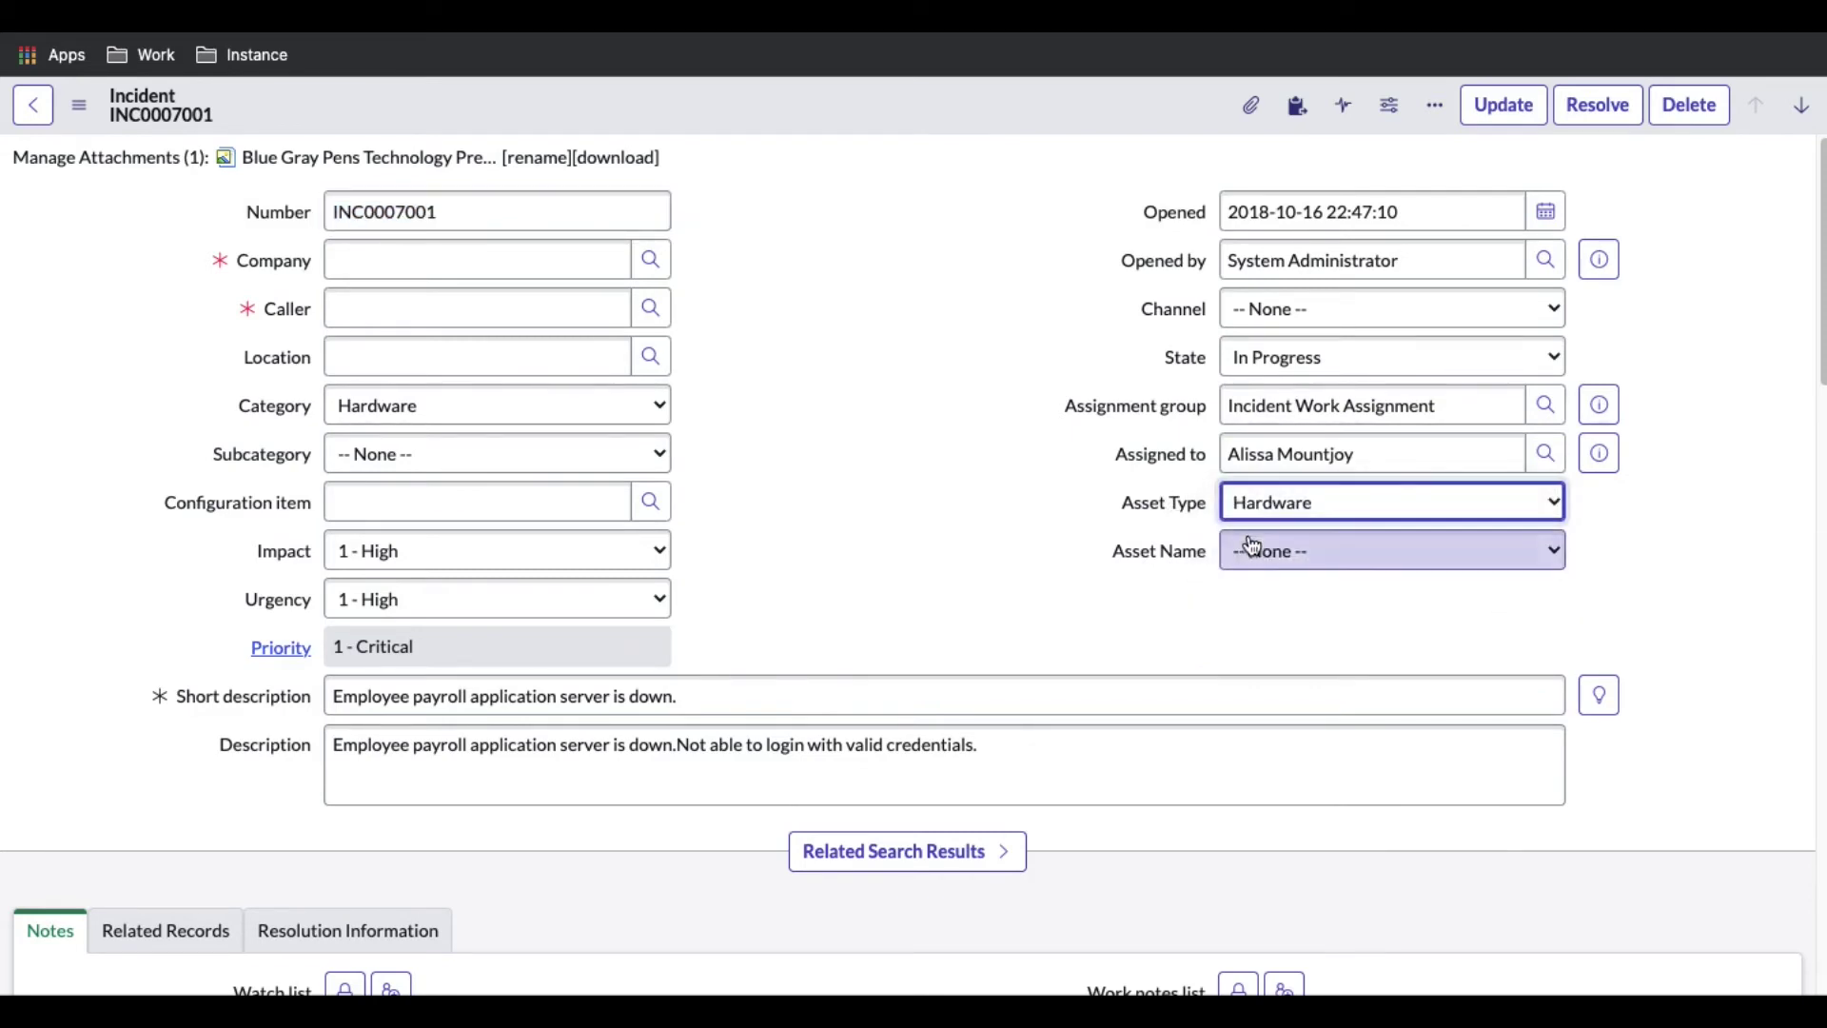
click(1253, 546)
click(1183, 612)
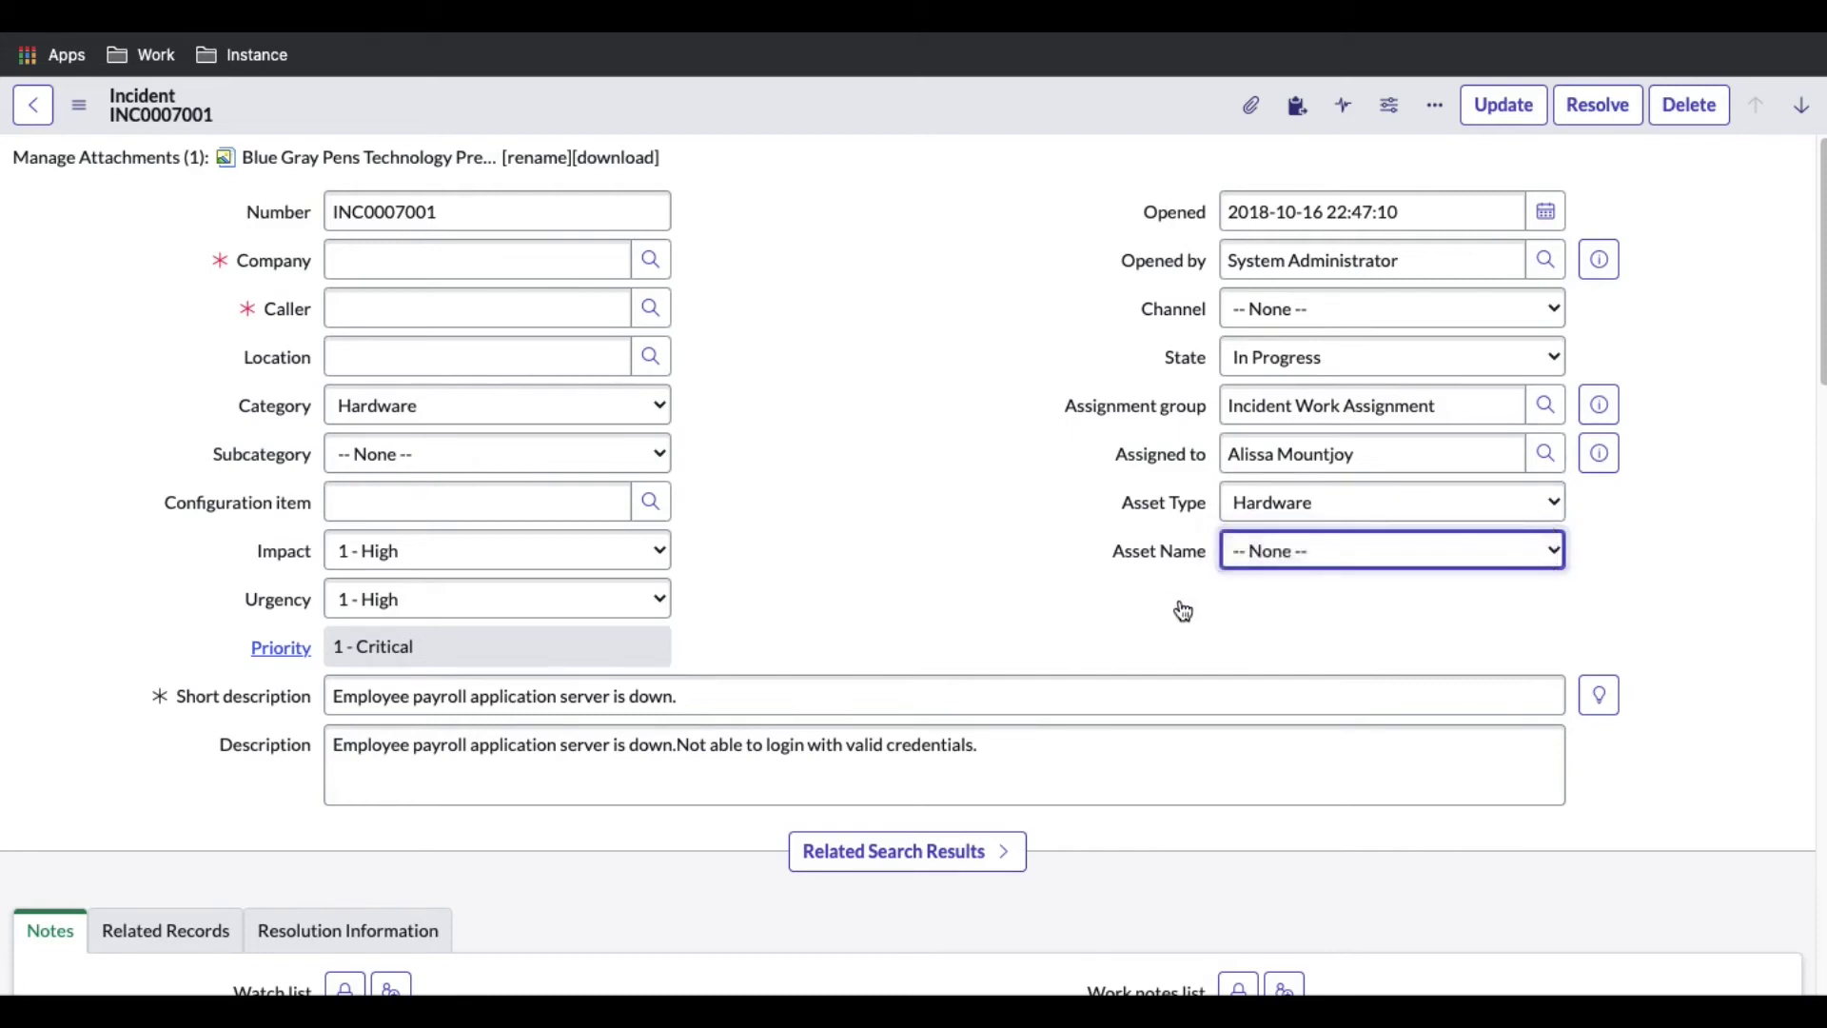
click(1250, 522)
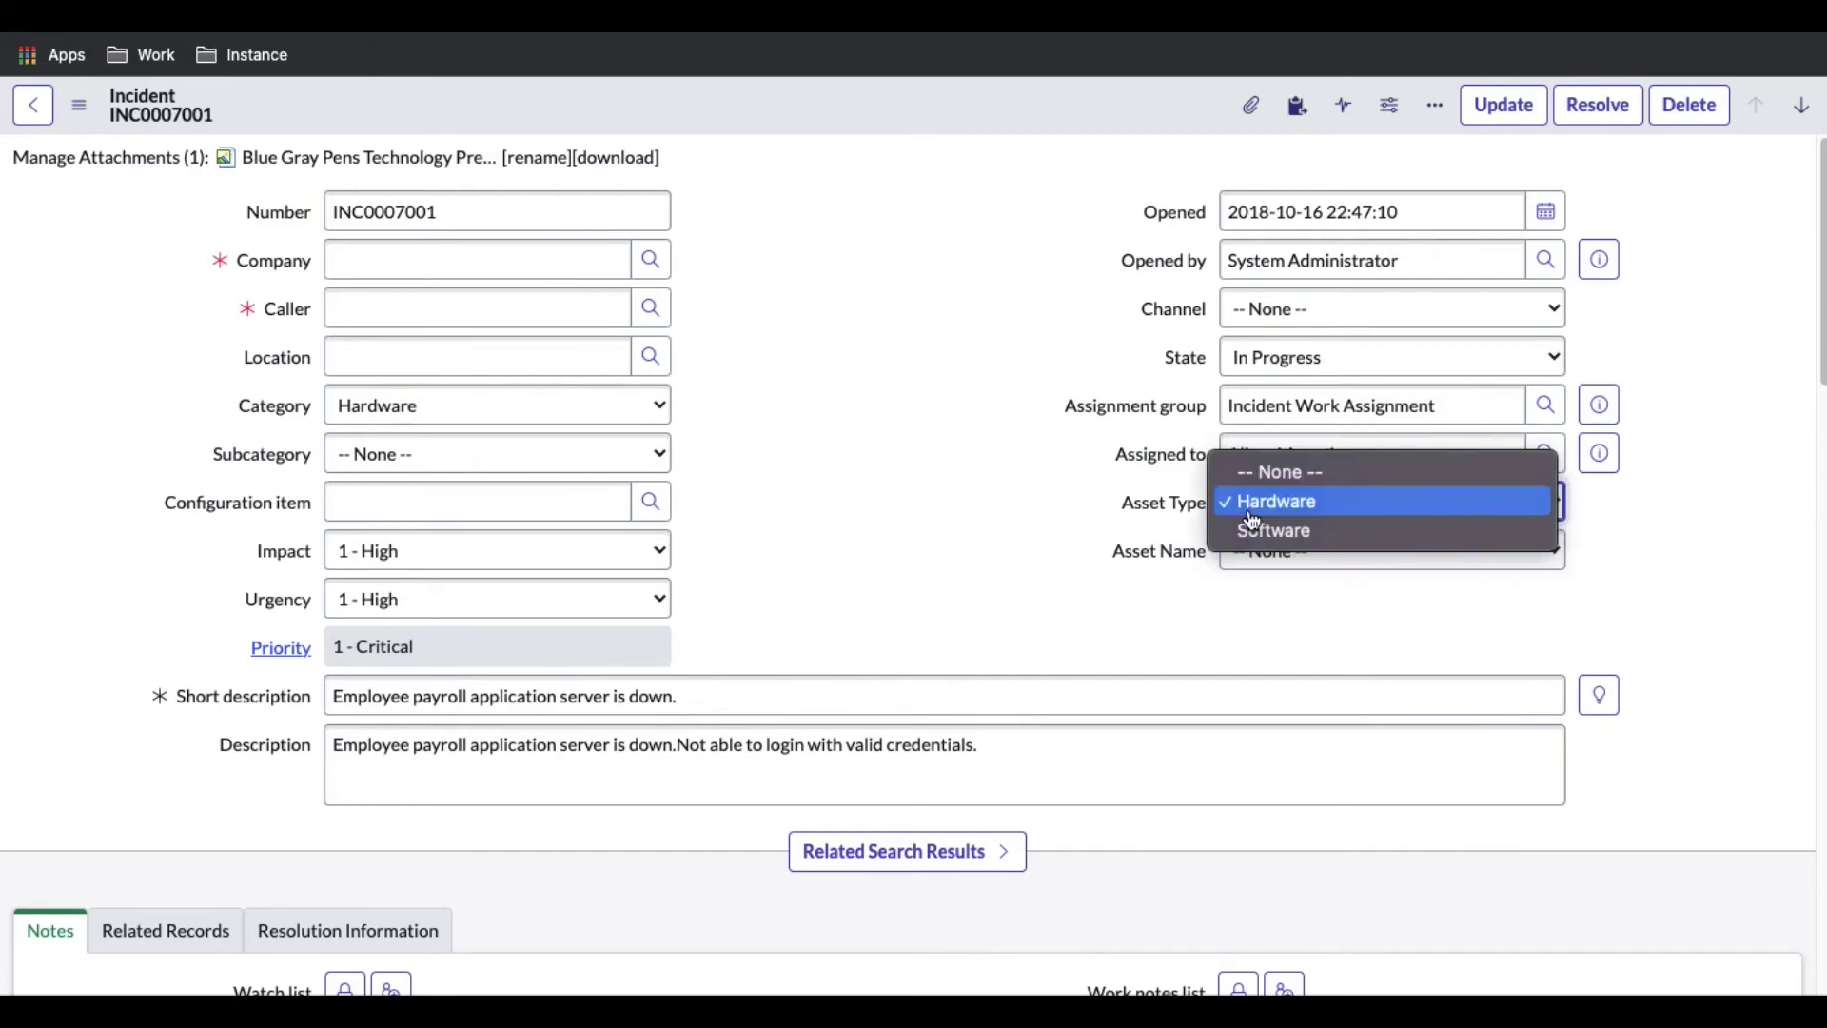
click(1256, 516)
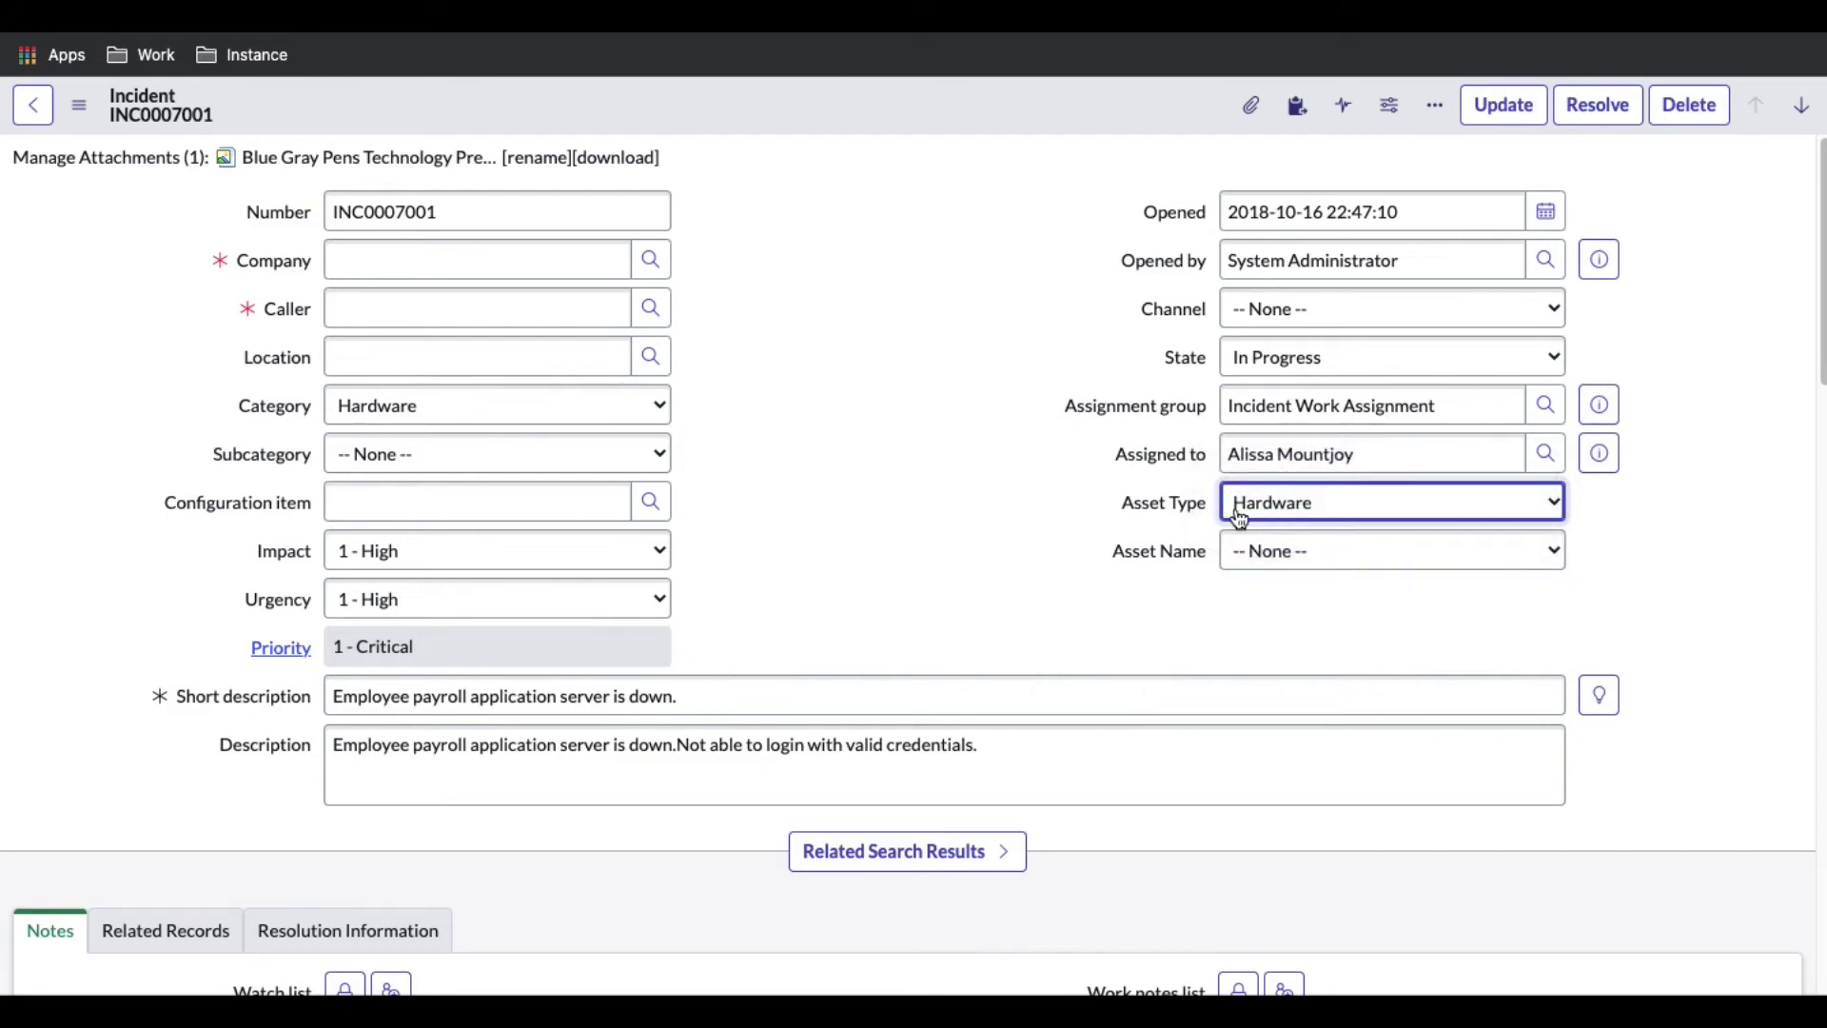
Add the choices Mouse and Keyboard to the Asset Name field for the Hardware asset type and save the choice configuration.
right_click(1148, 552)
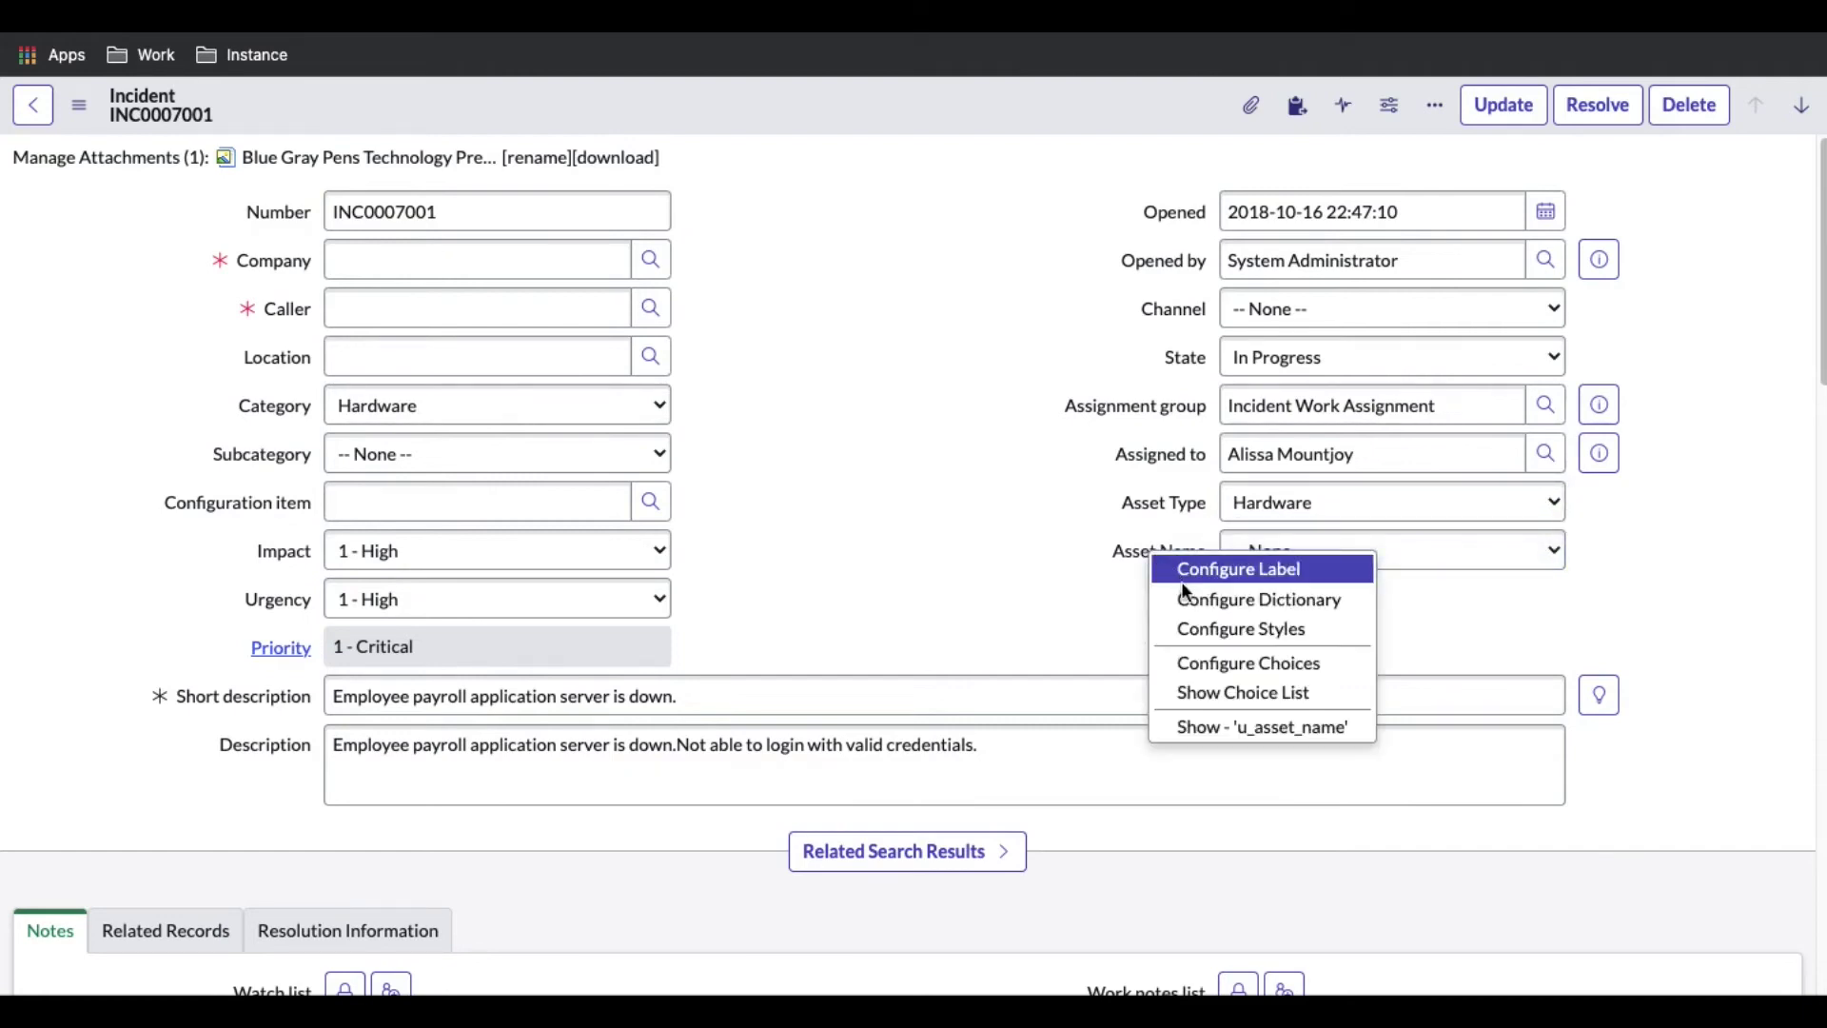
click(1226, 666)
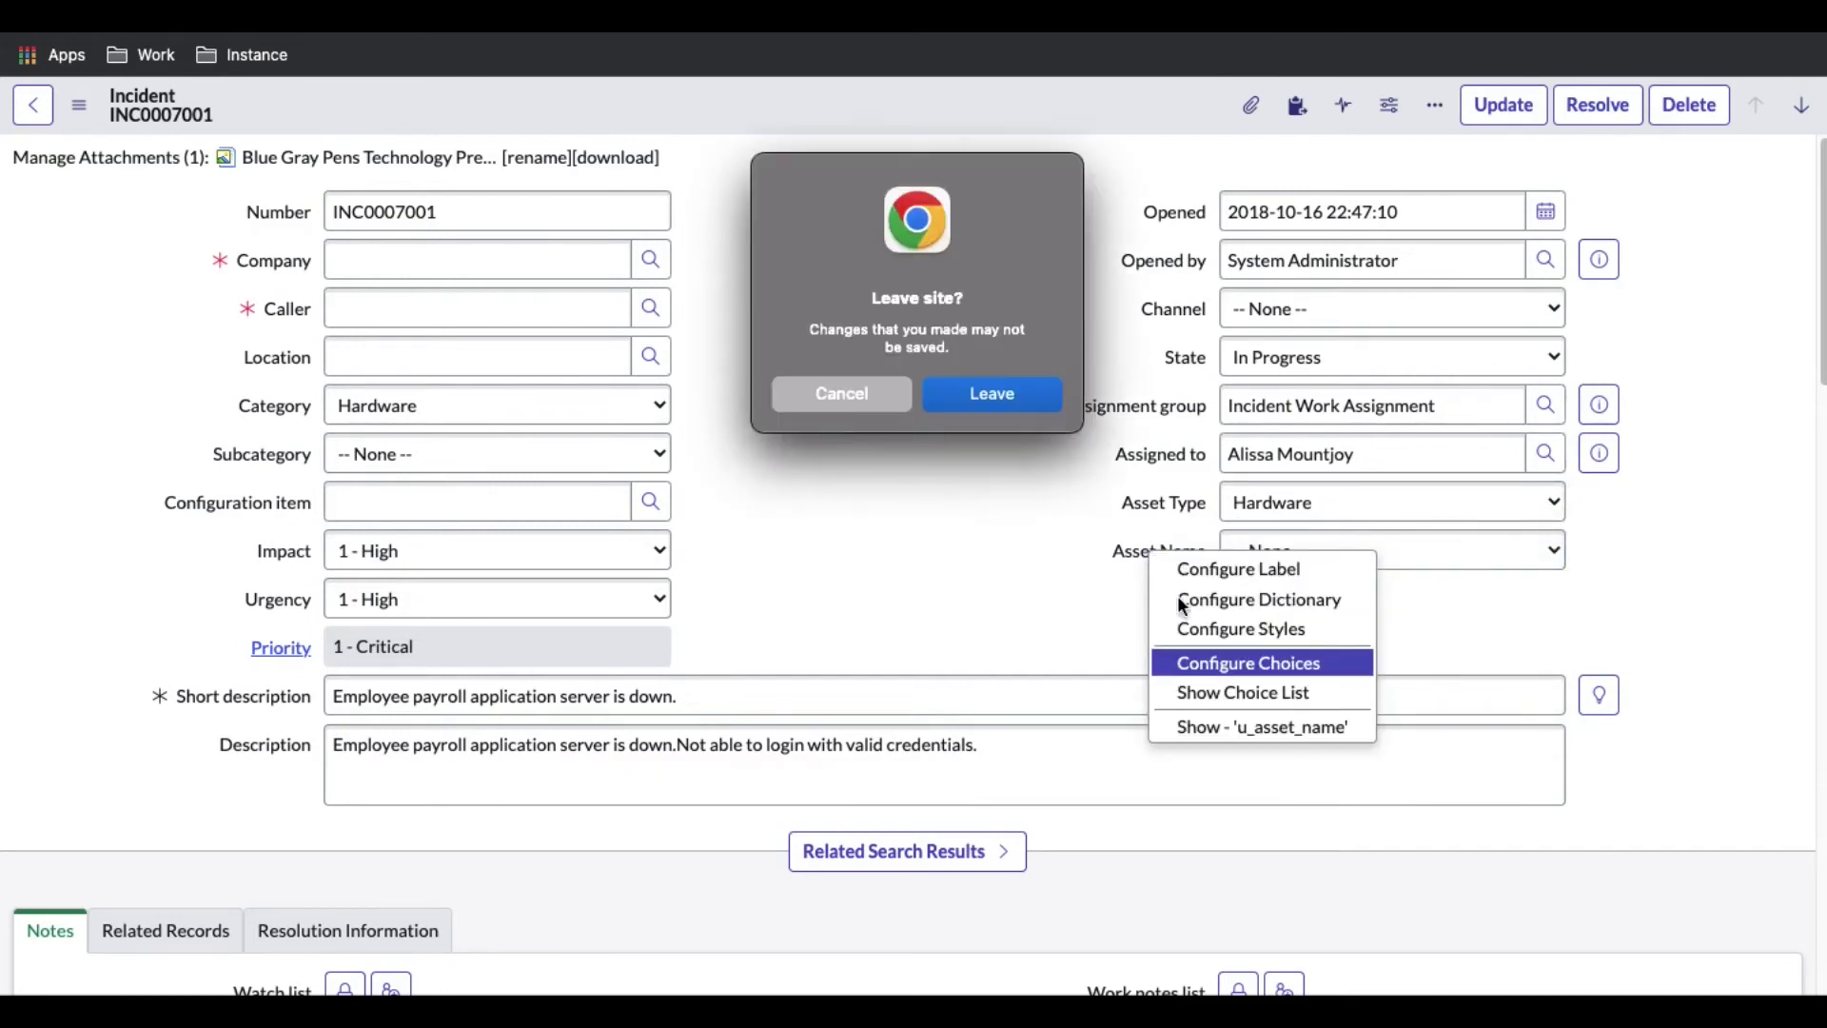
click(999, 392)
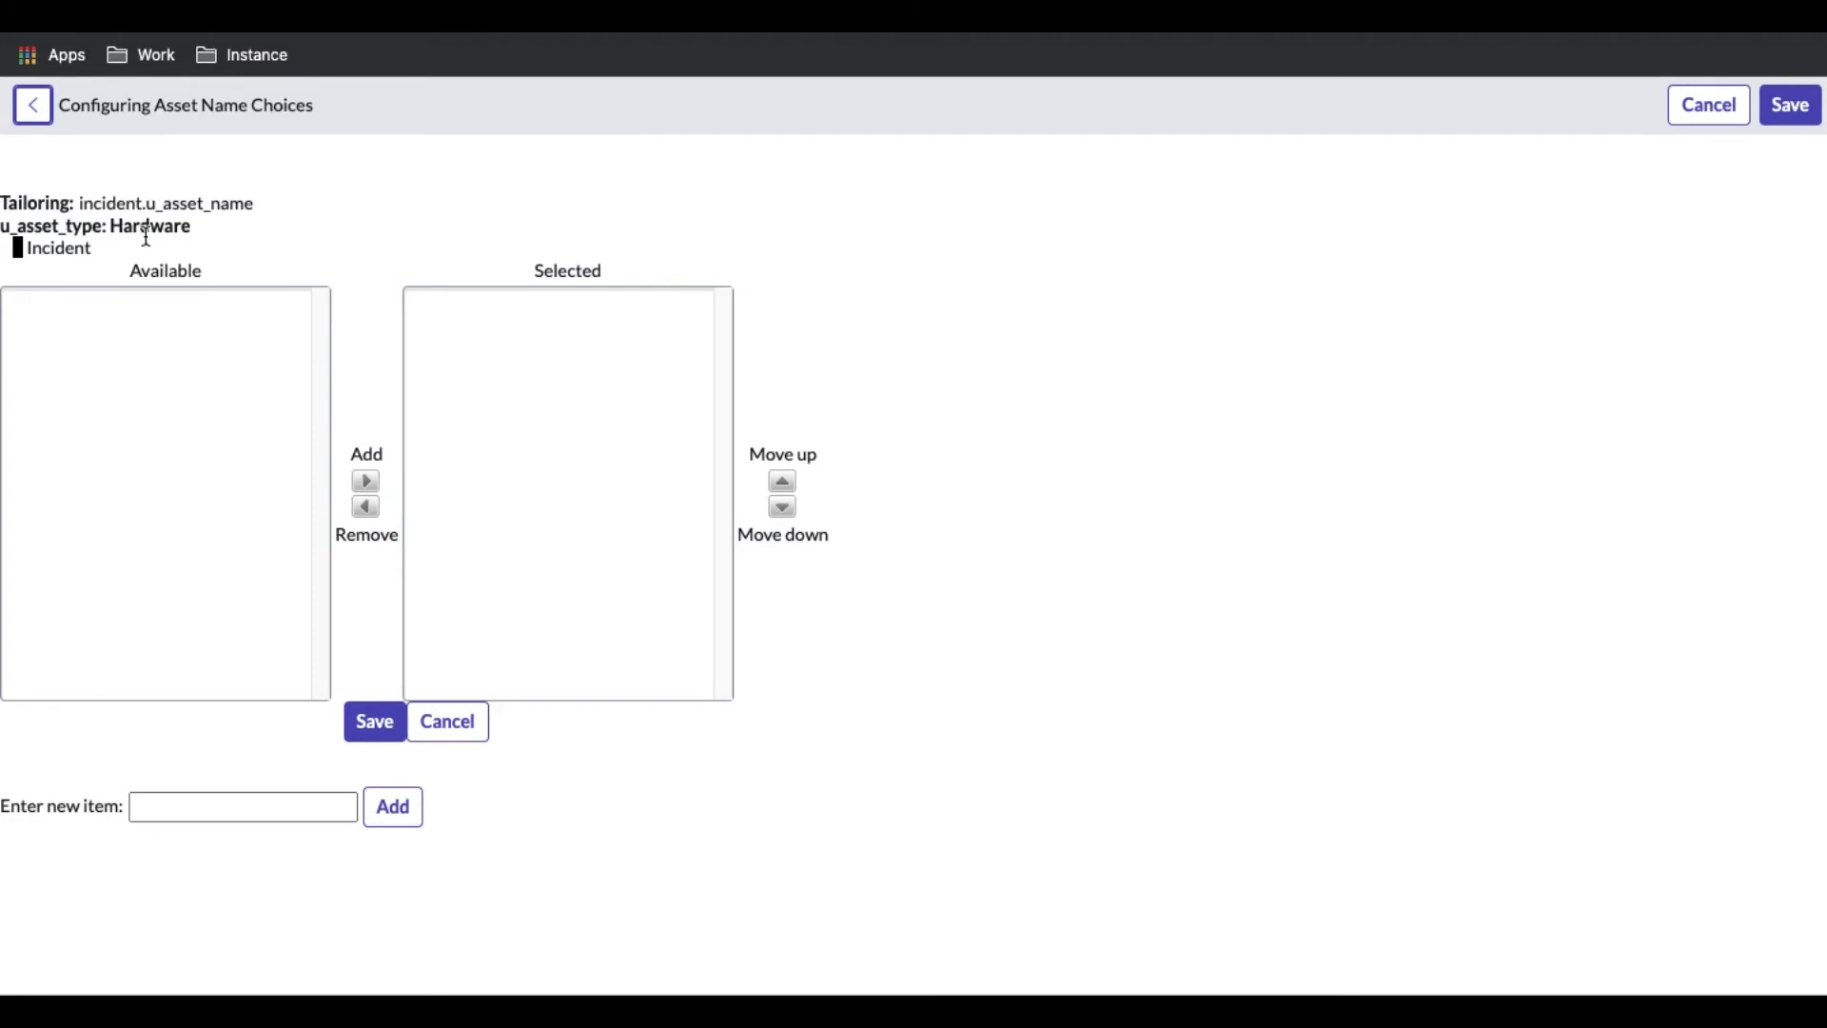
click(193, 807)
text(Mouse)
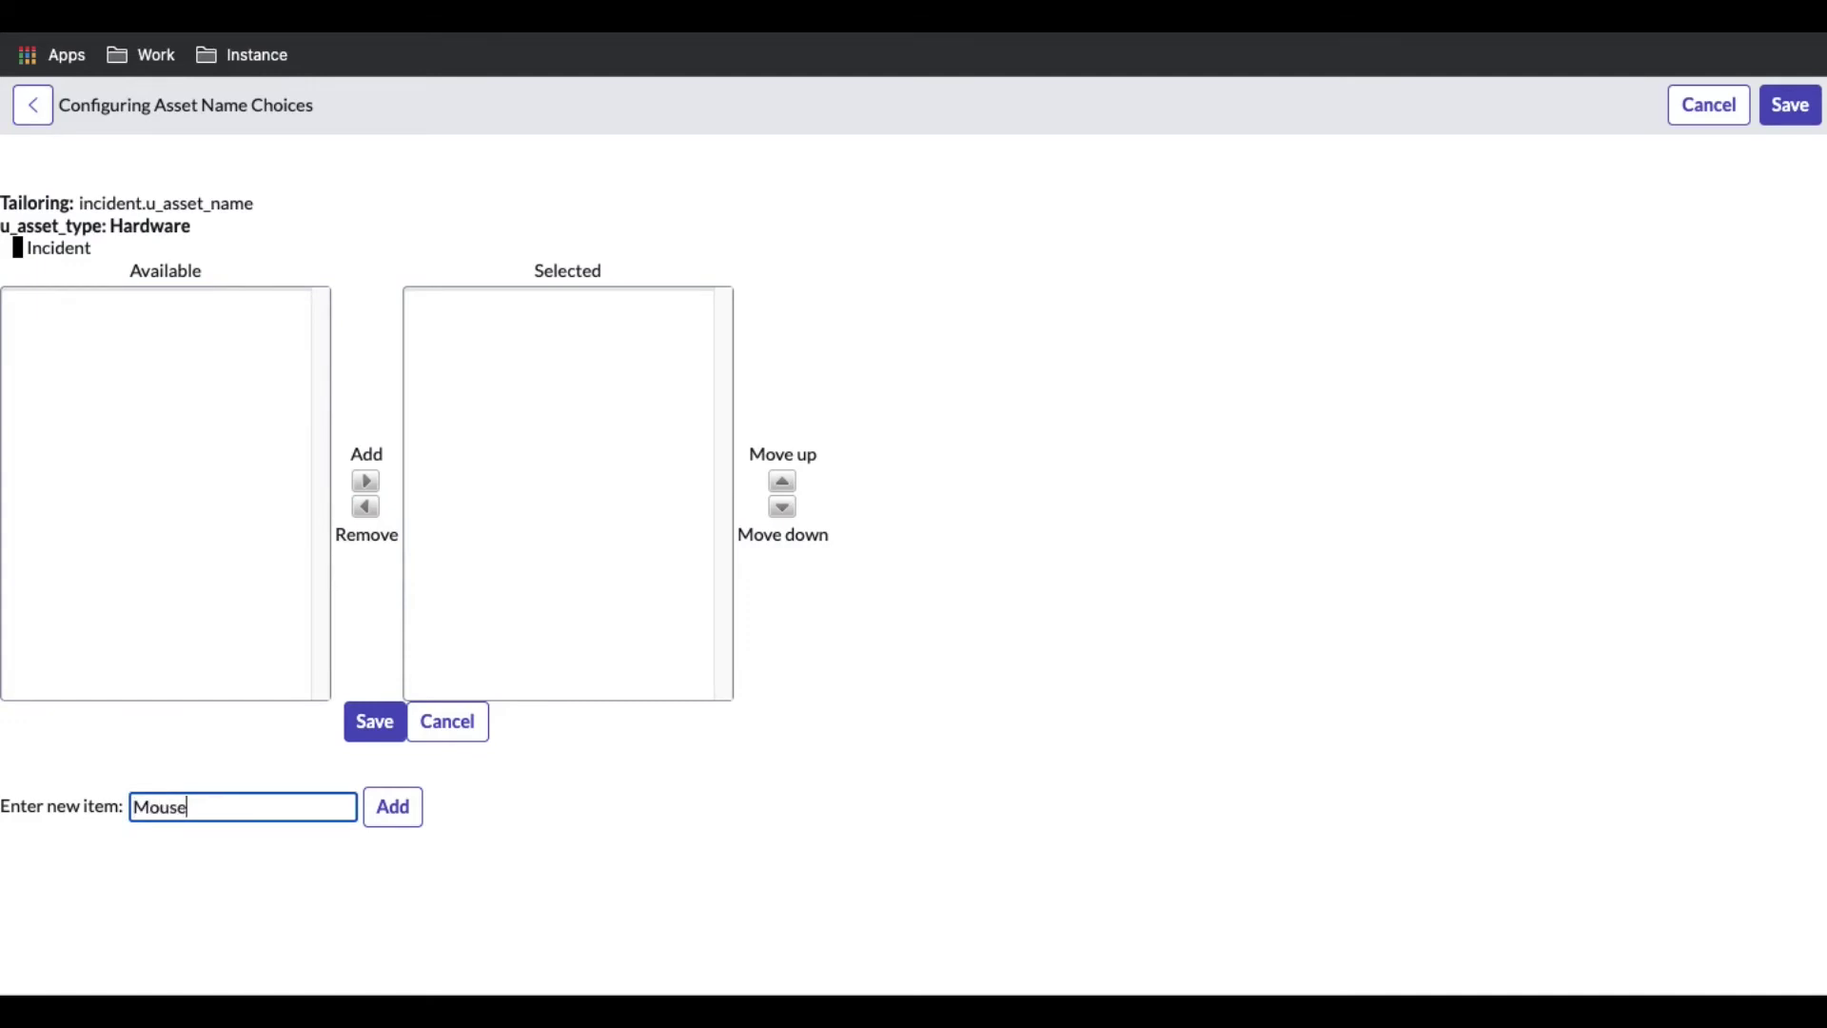
click(395, 807)
click(253, 807)
text(Key B)
key(BackSpace)
key(Delete)
text(board)
click(393, 809)
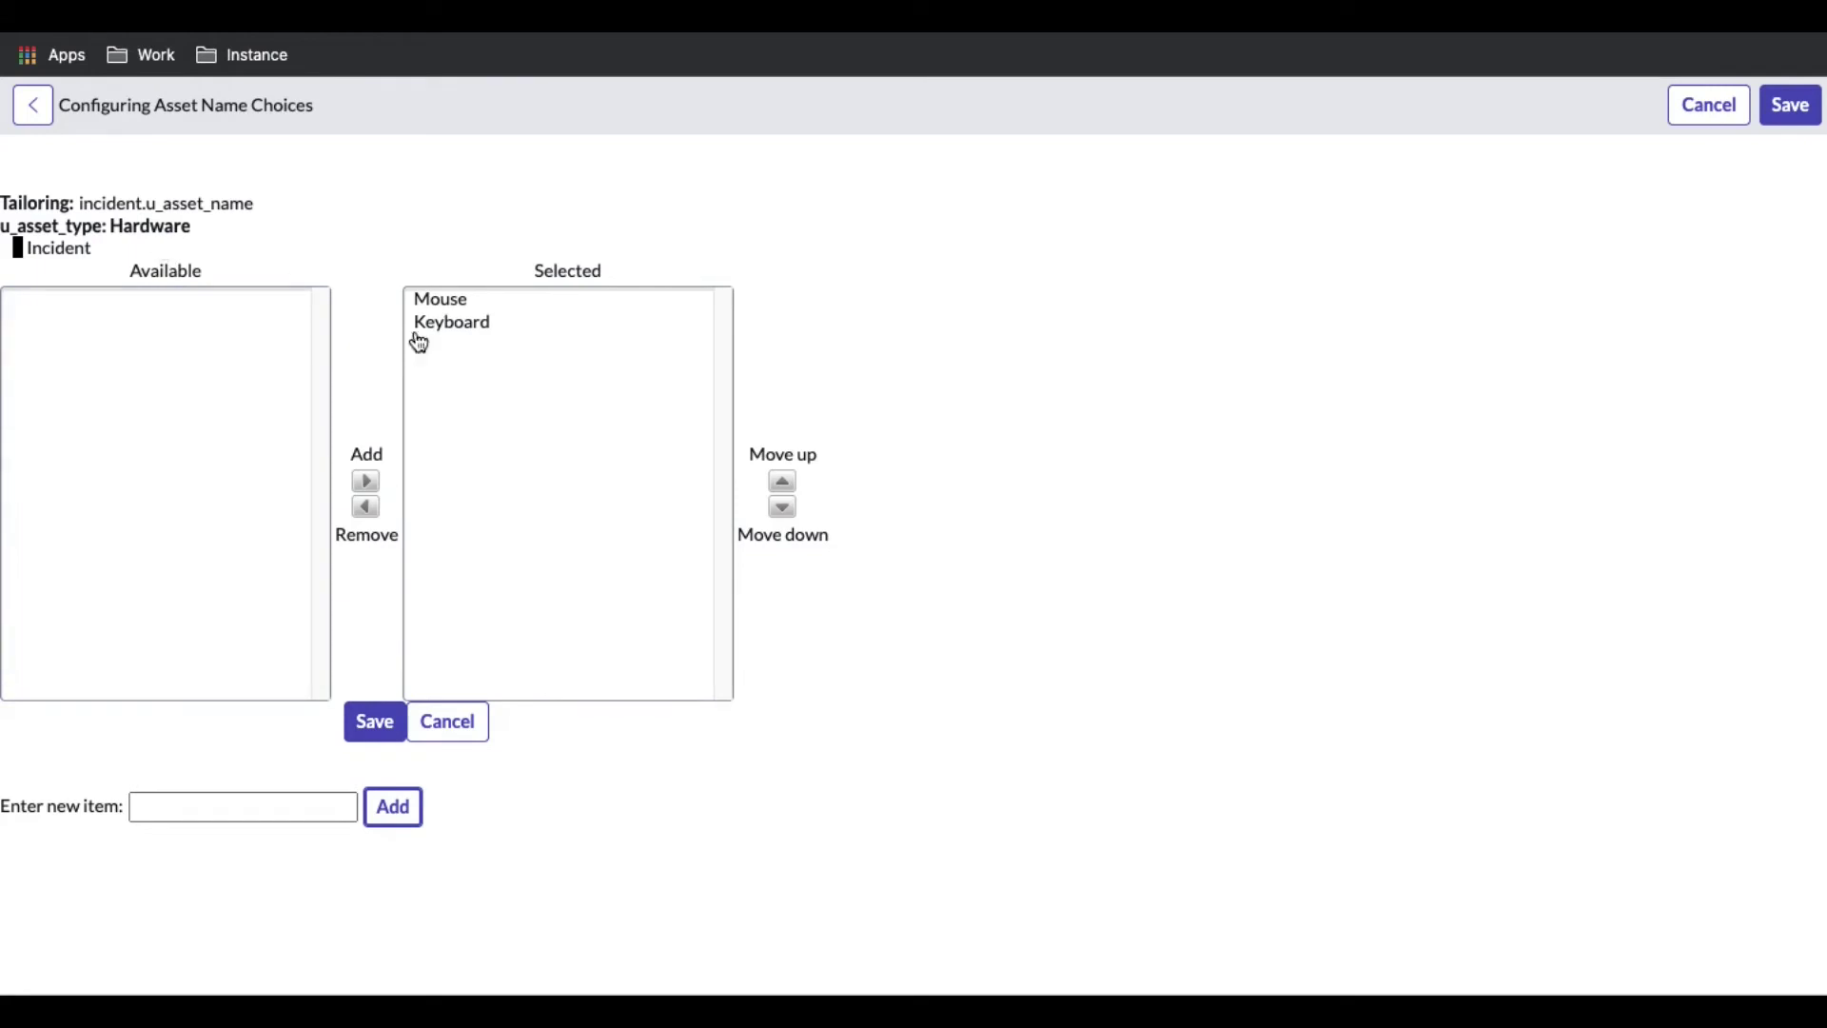
click(385, 712)
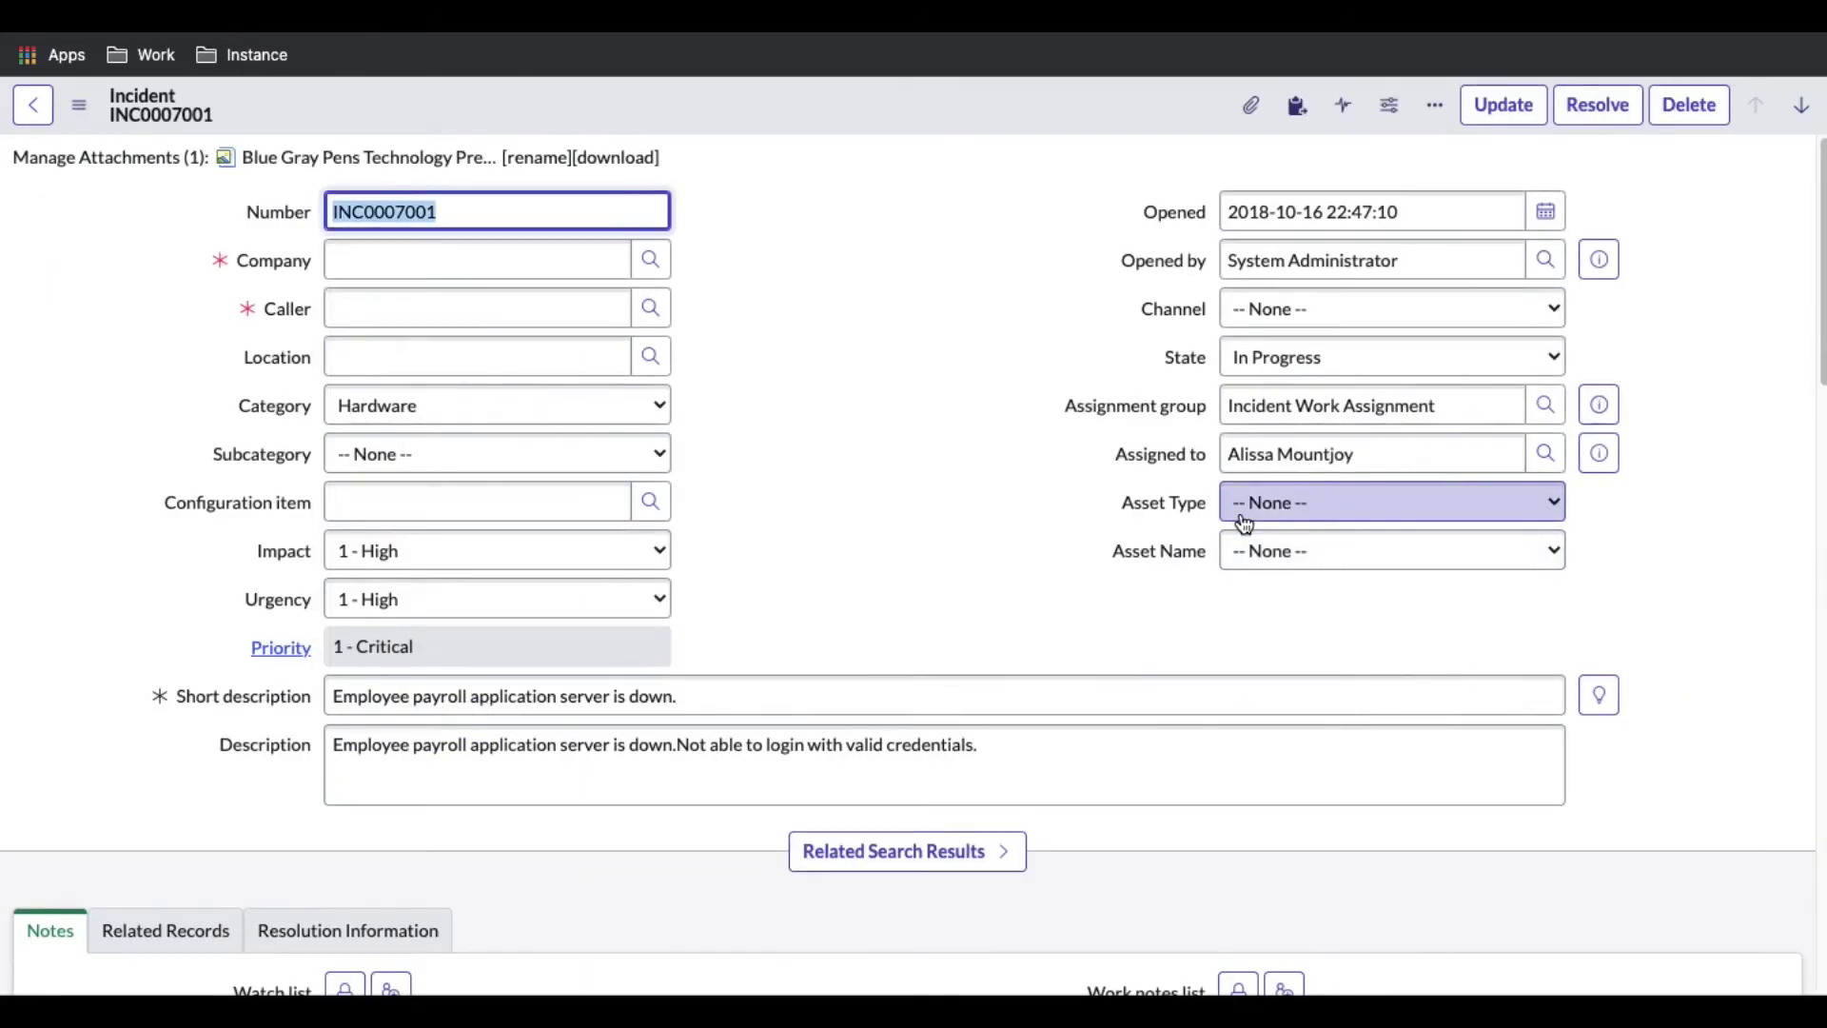
Set the incident's Asset Type to Hardware and review the options now offered for Asset Name.
click(1245, 524)
click(1256, 529)
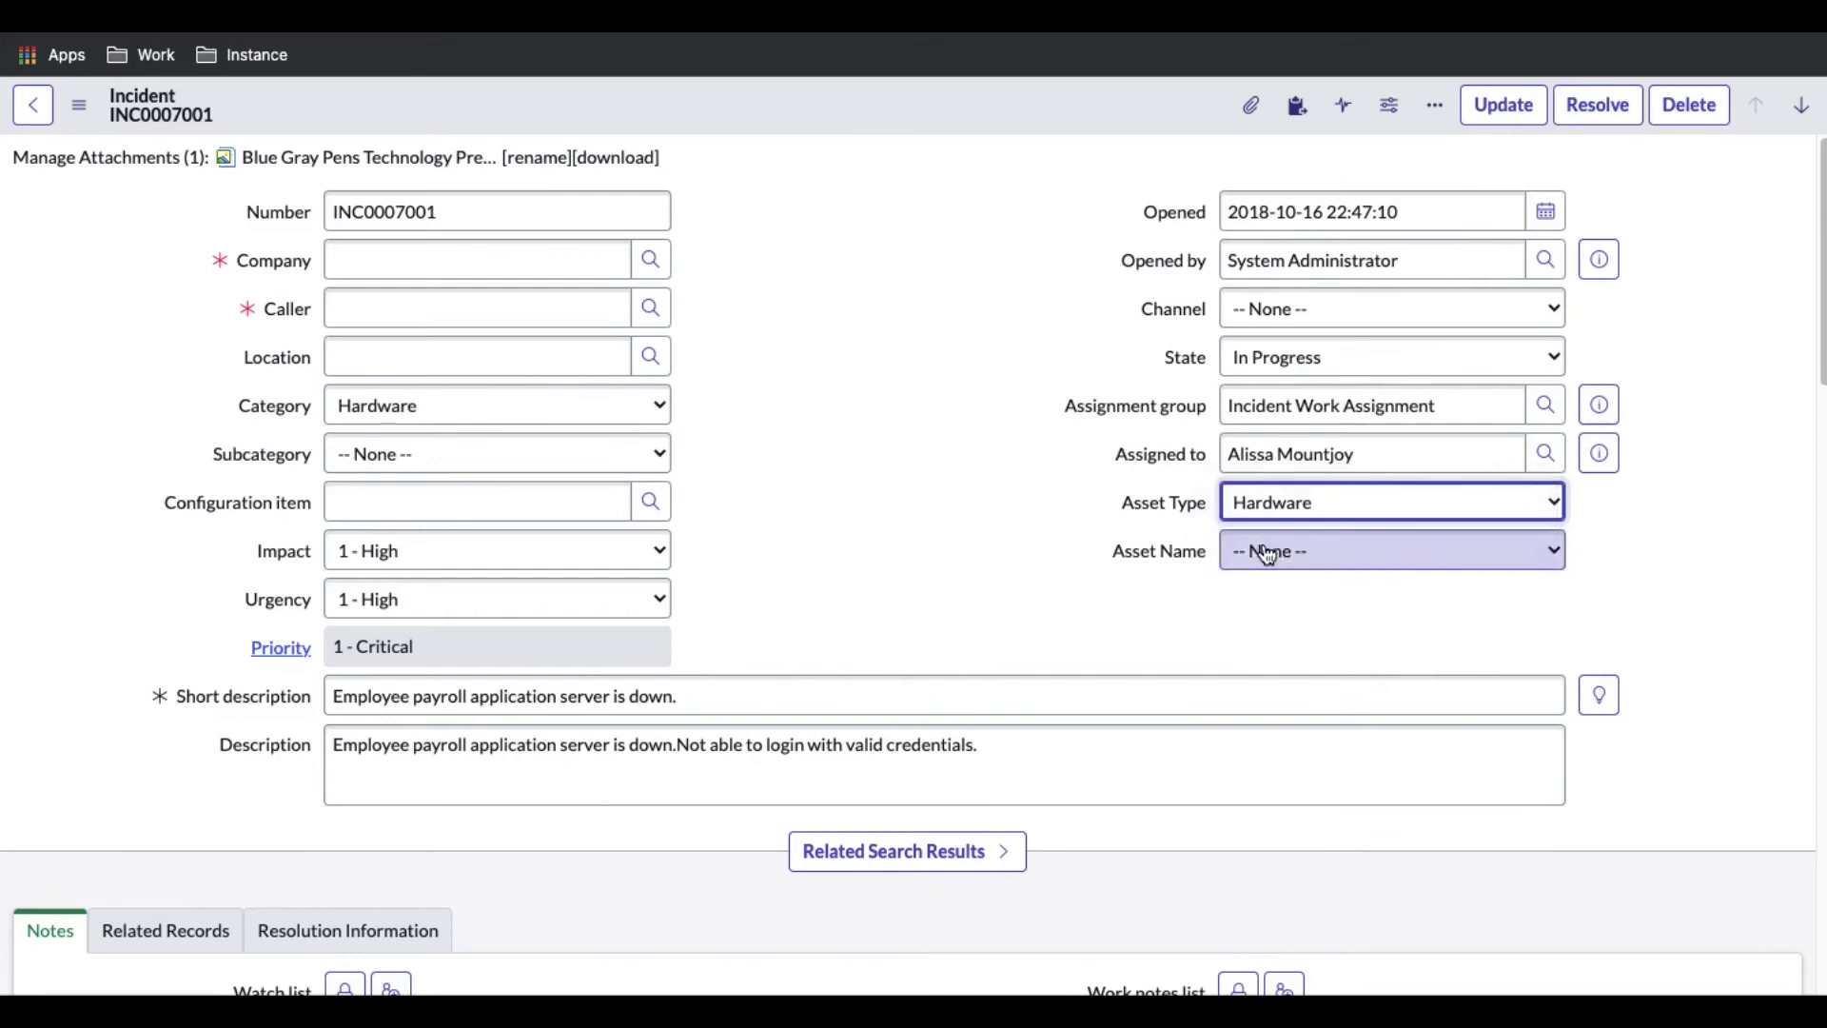
click(1267, 551)
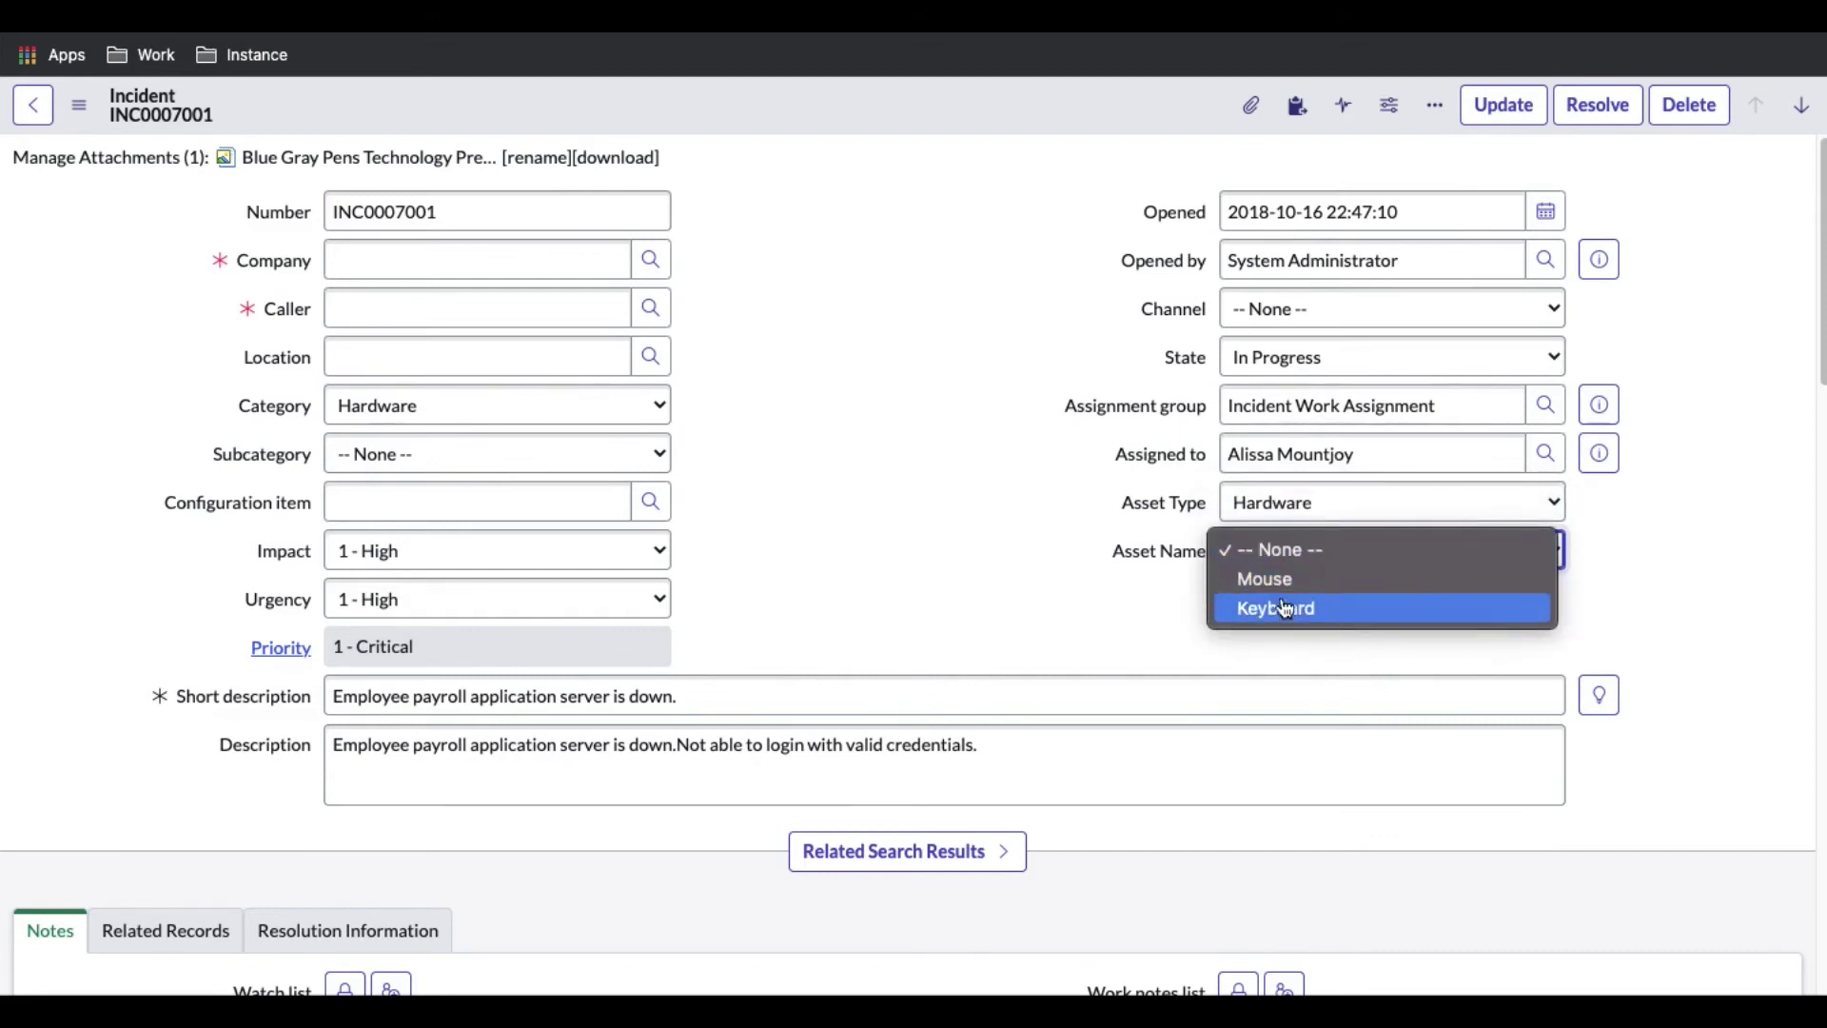
click(1066, 602)
Switch the incident's Asset Type to Software and check which options Asset Name offers for it.
click(1315, 501)
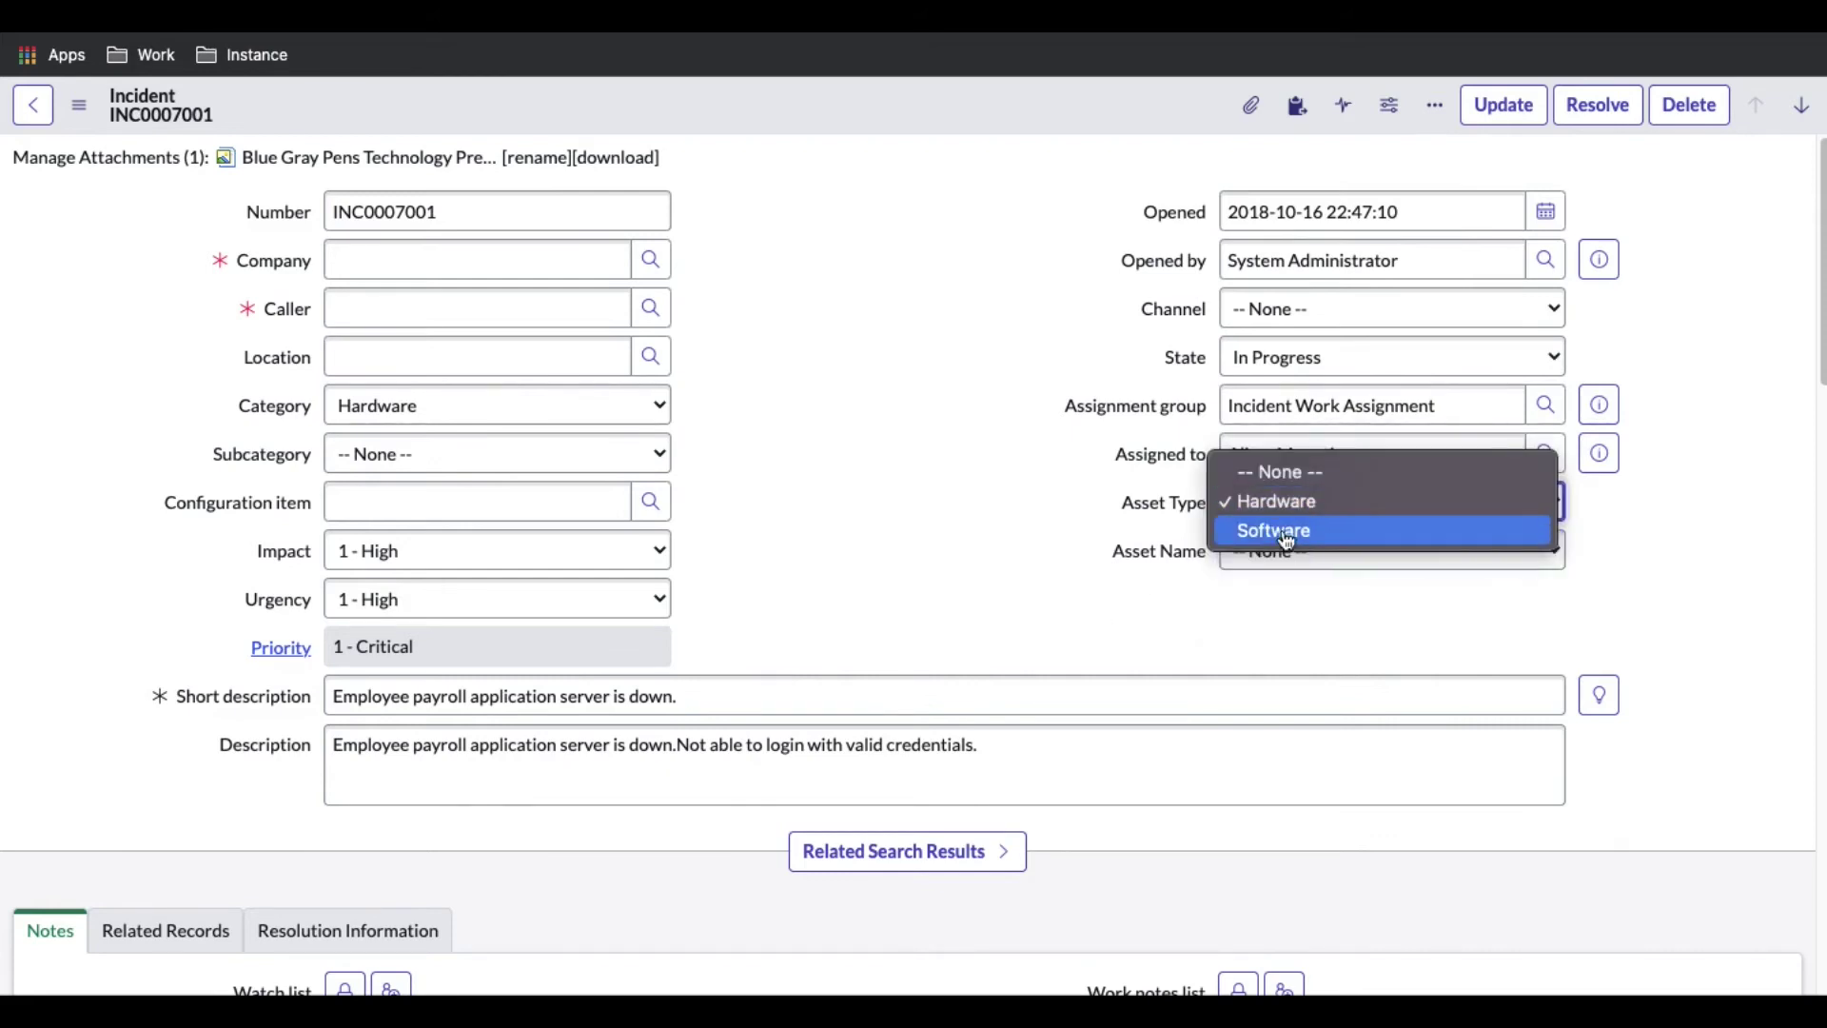
click(1286, 535)
click(1290, 552)
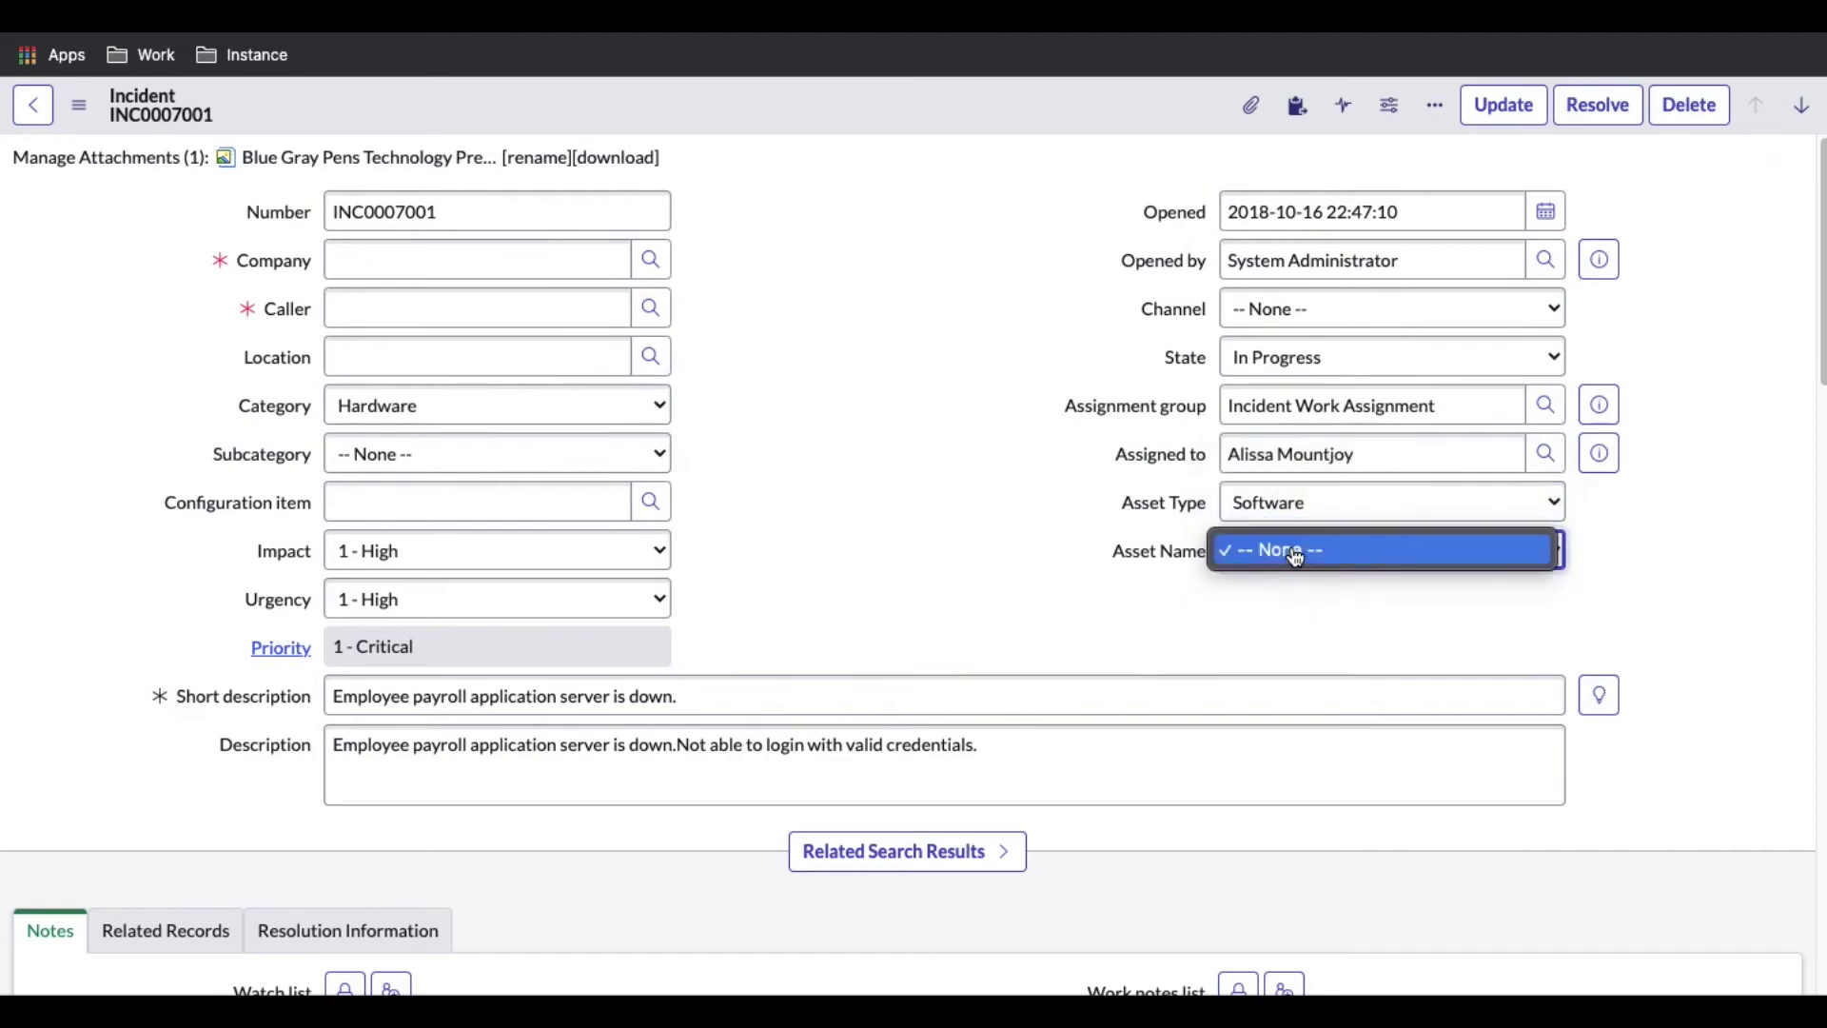
click(1274, 621)
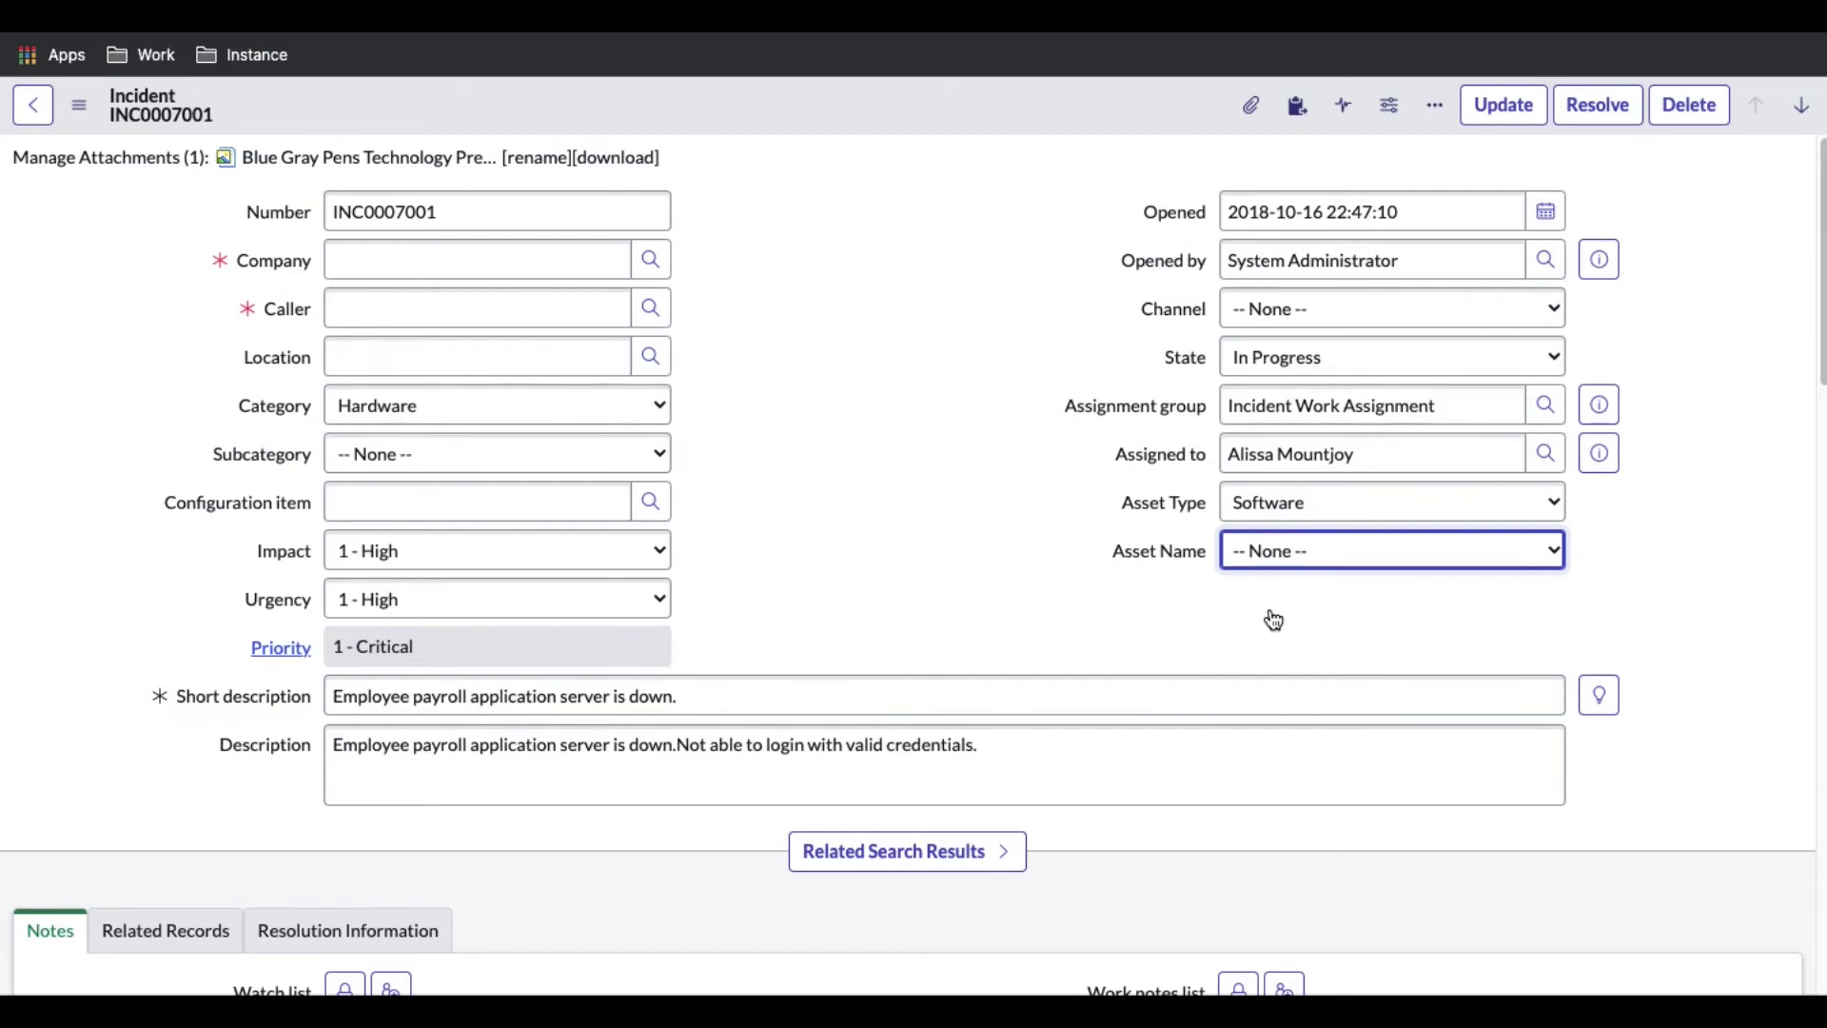
Open the choice configuration of the Asset Name field for the Software asset type, discarding the unsaved incident changes.
right_click(1174, 550)
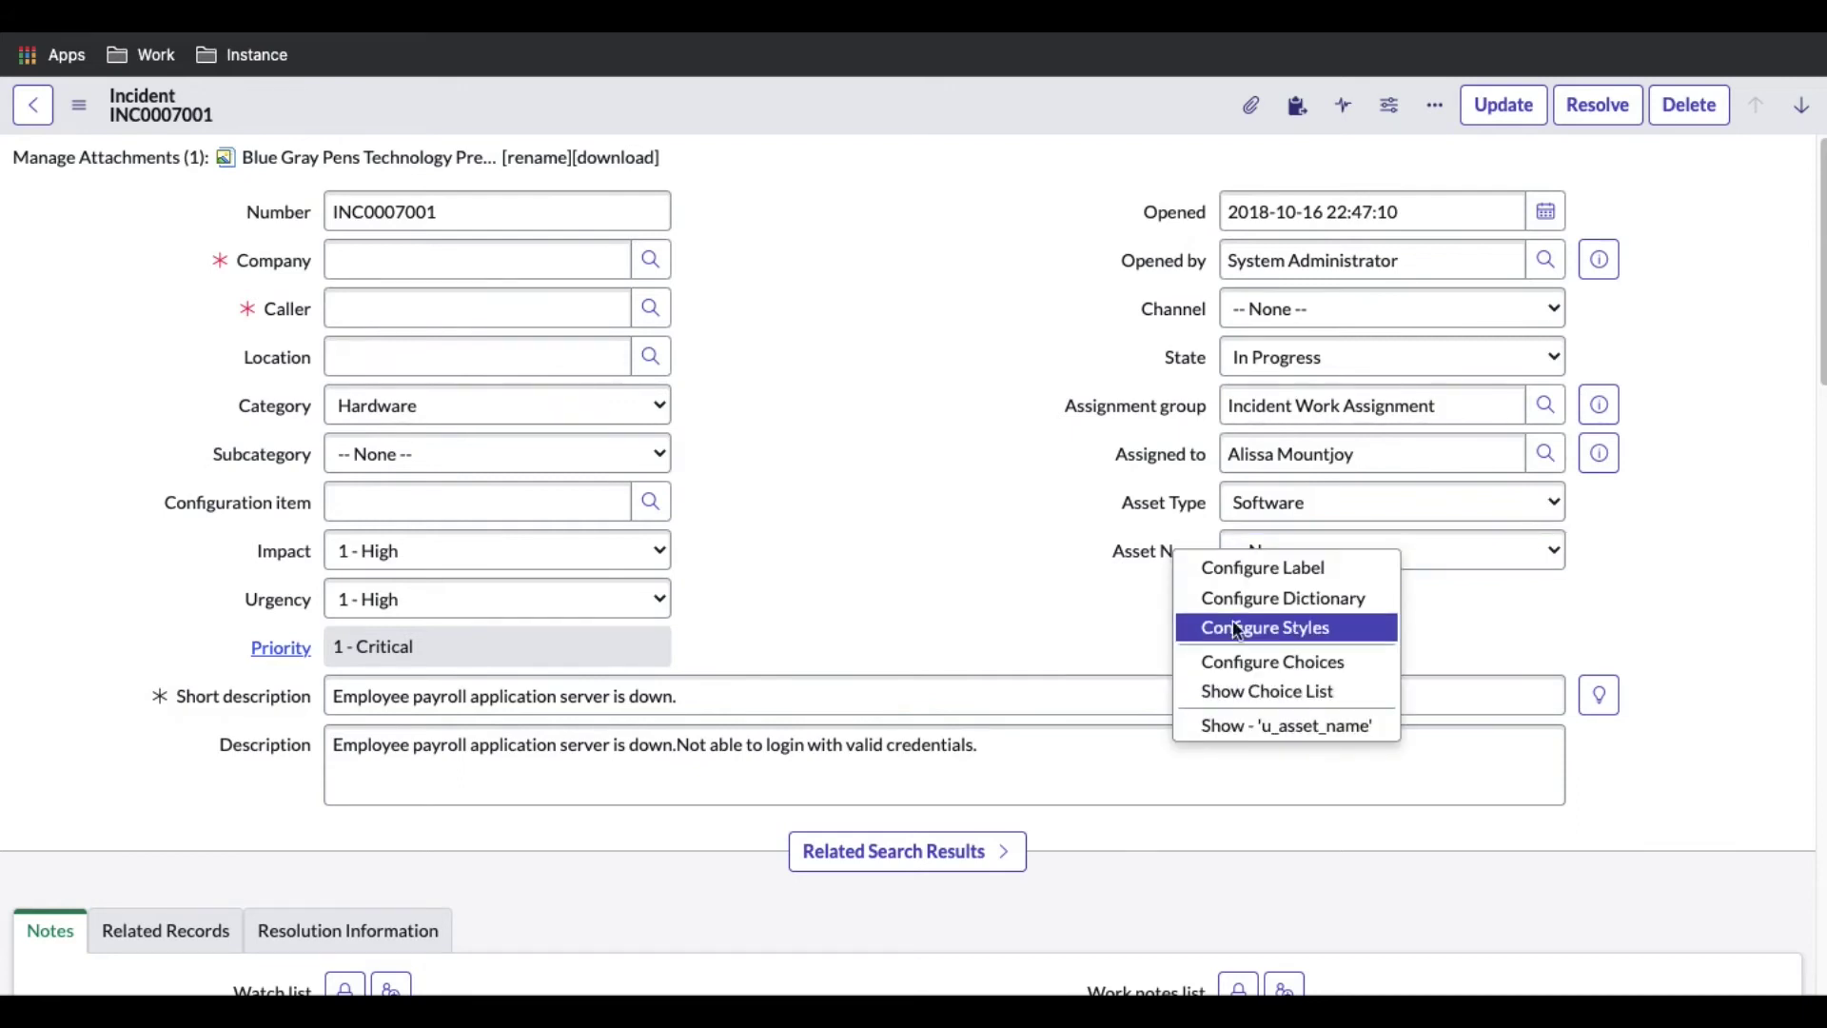
click(1254, 664)
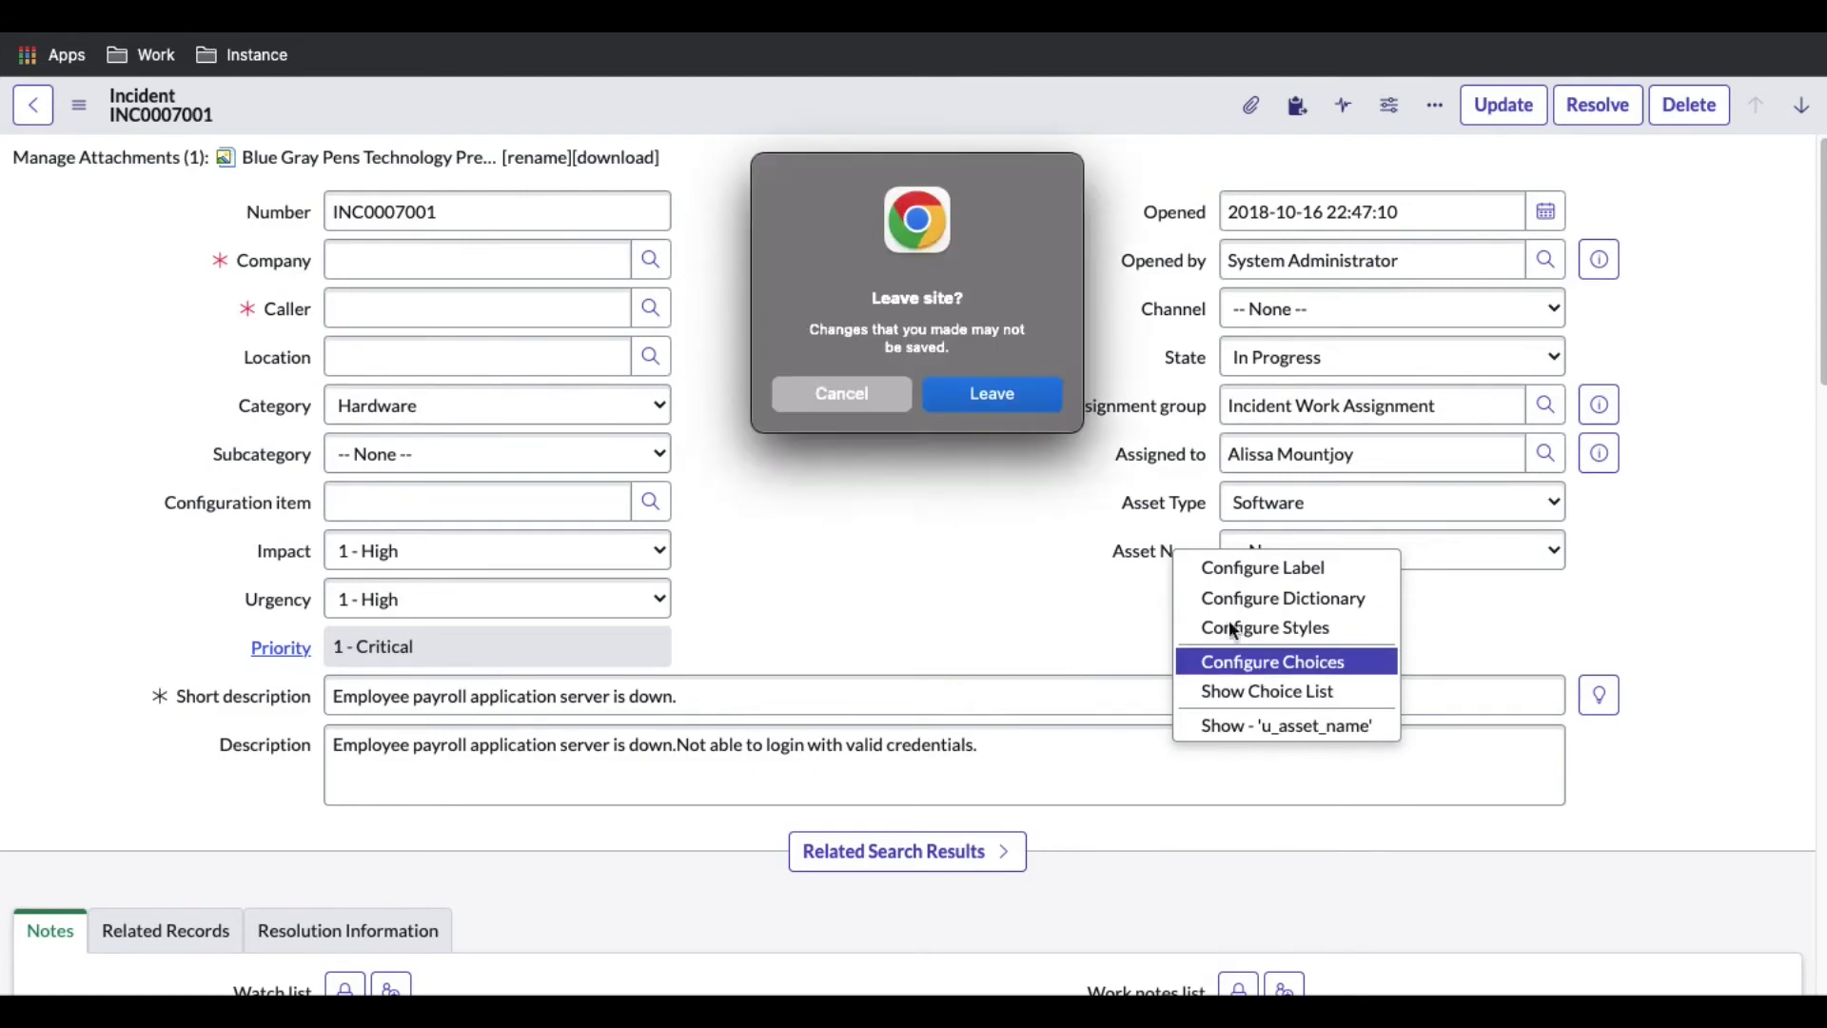
click(1006, 394)
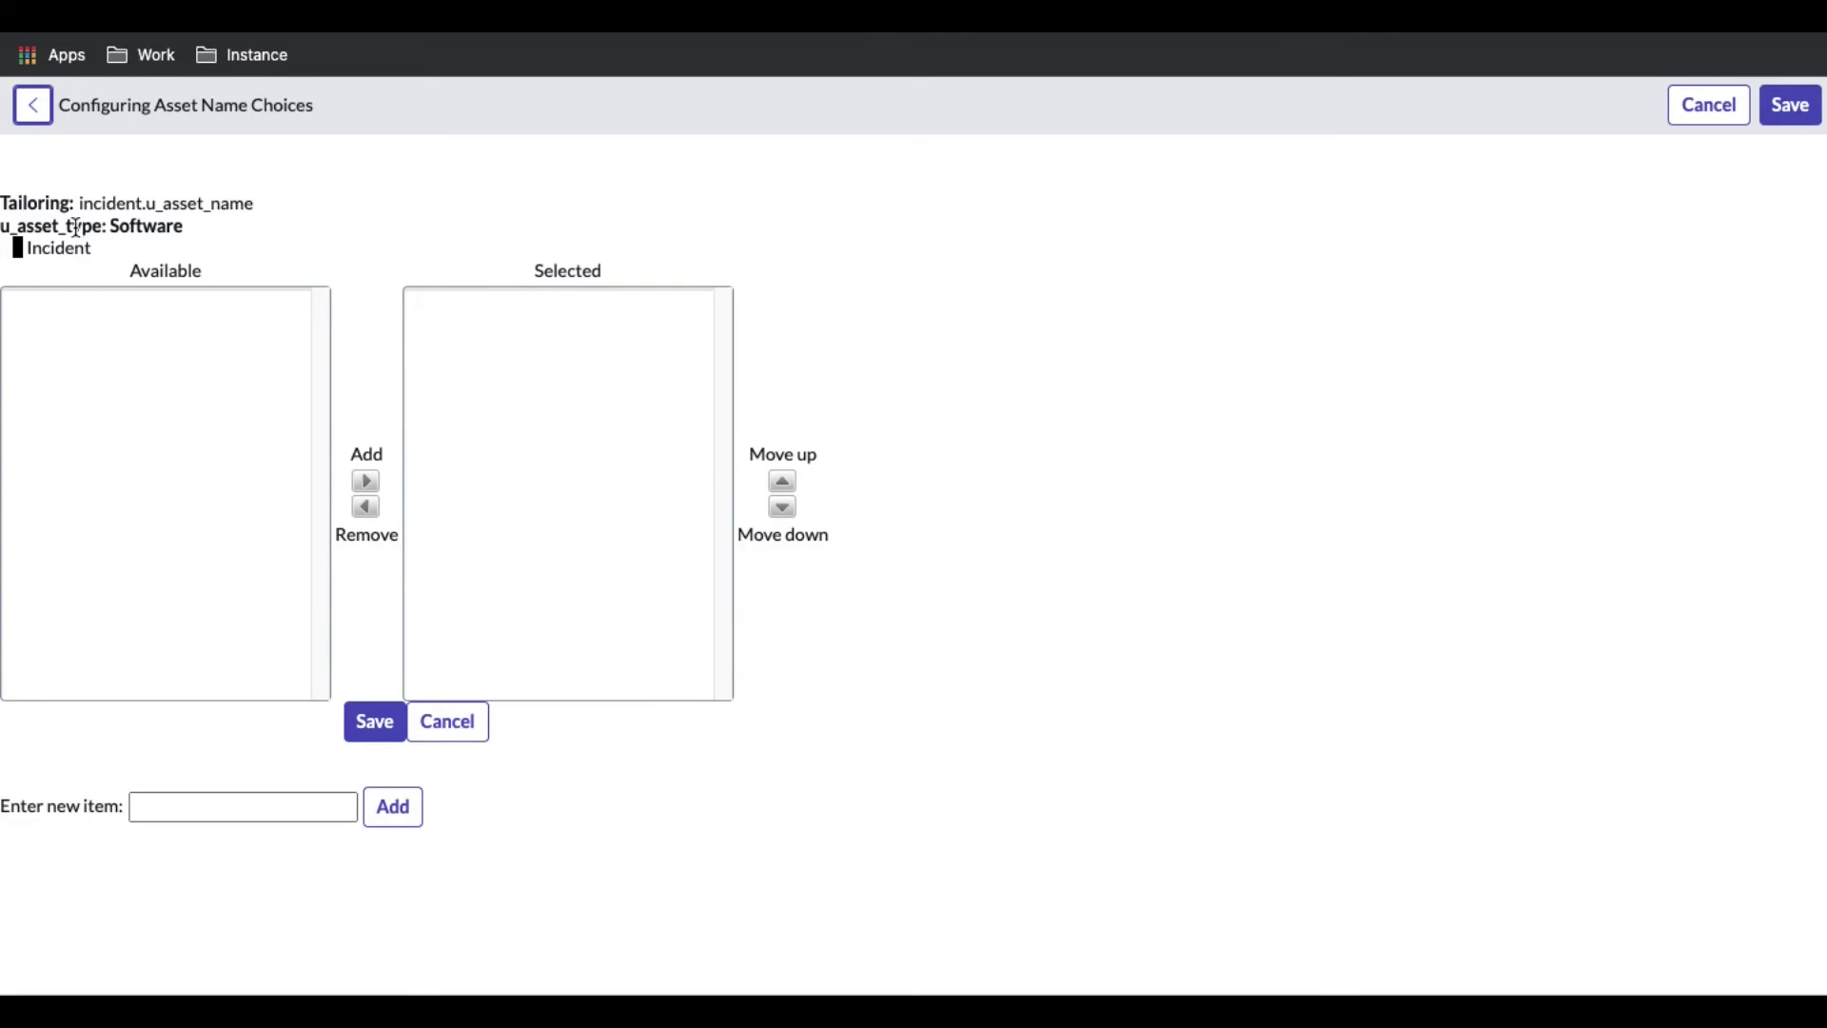
Add the choices Cloud and Photoshop to Asset Name for the Software asset type and save the choice configuration.
click(201, 817)
text(Cloud)
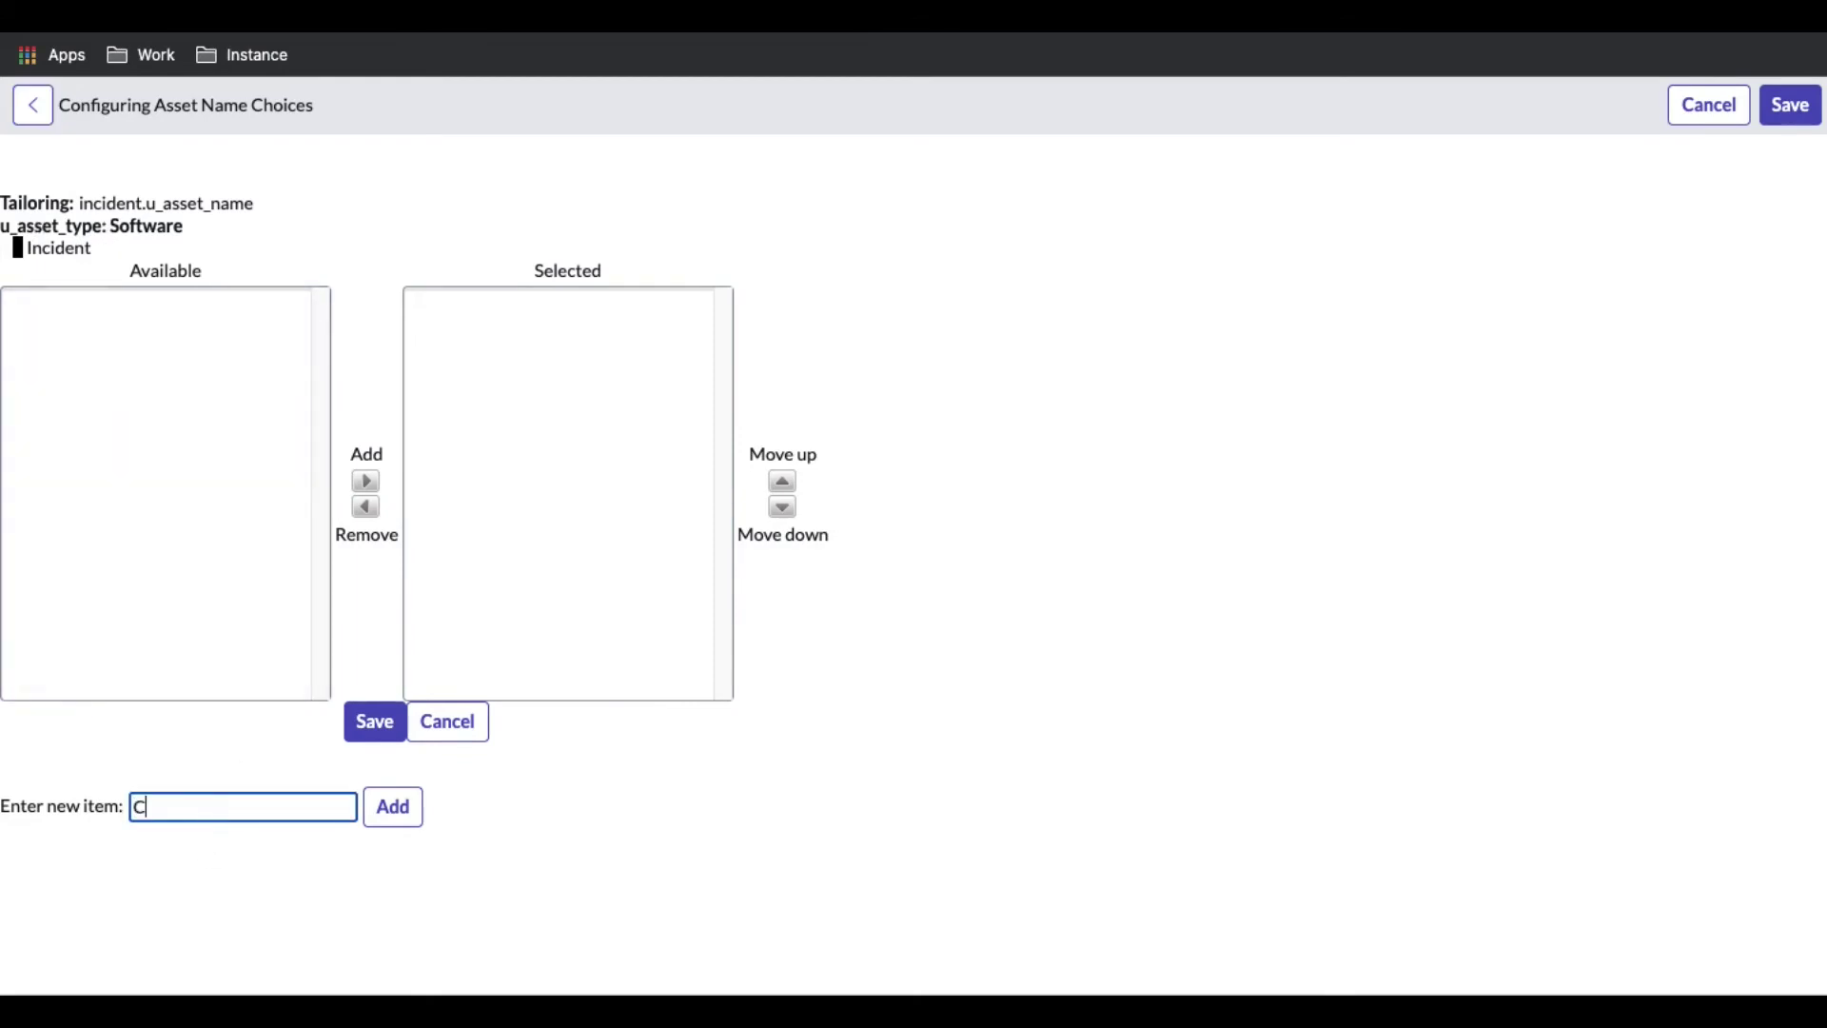
click(386, 807)
click(260, 805)
text(Photoshop)
click(386, 811)
click(376, 720)
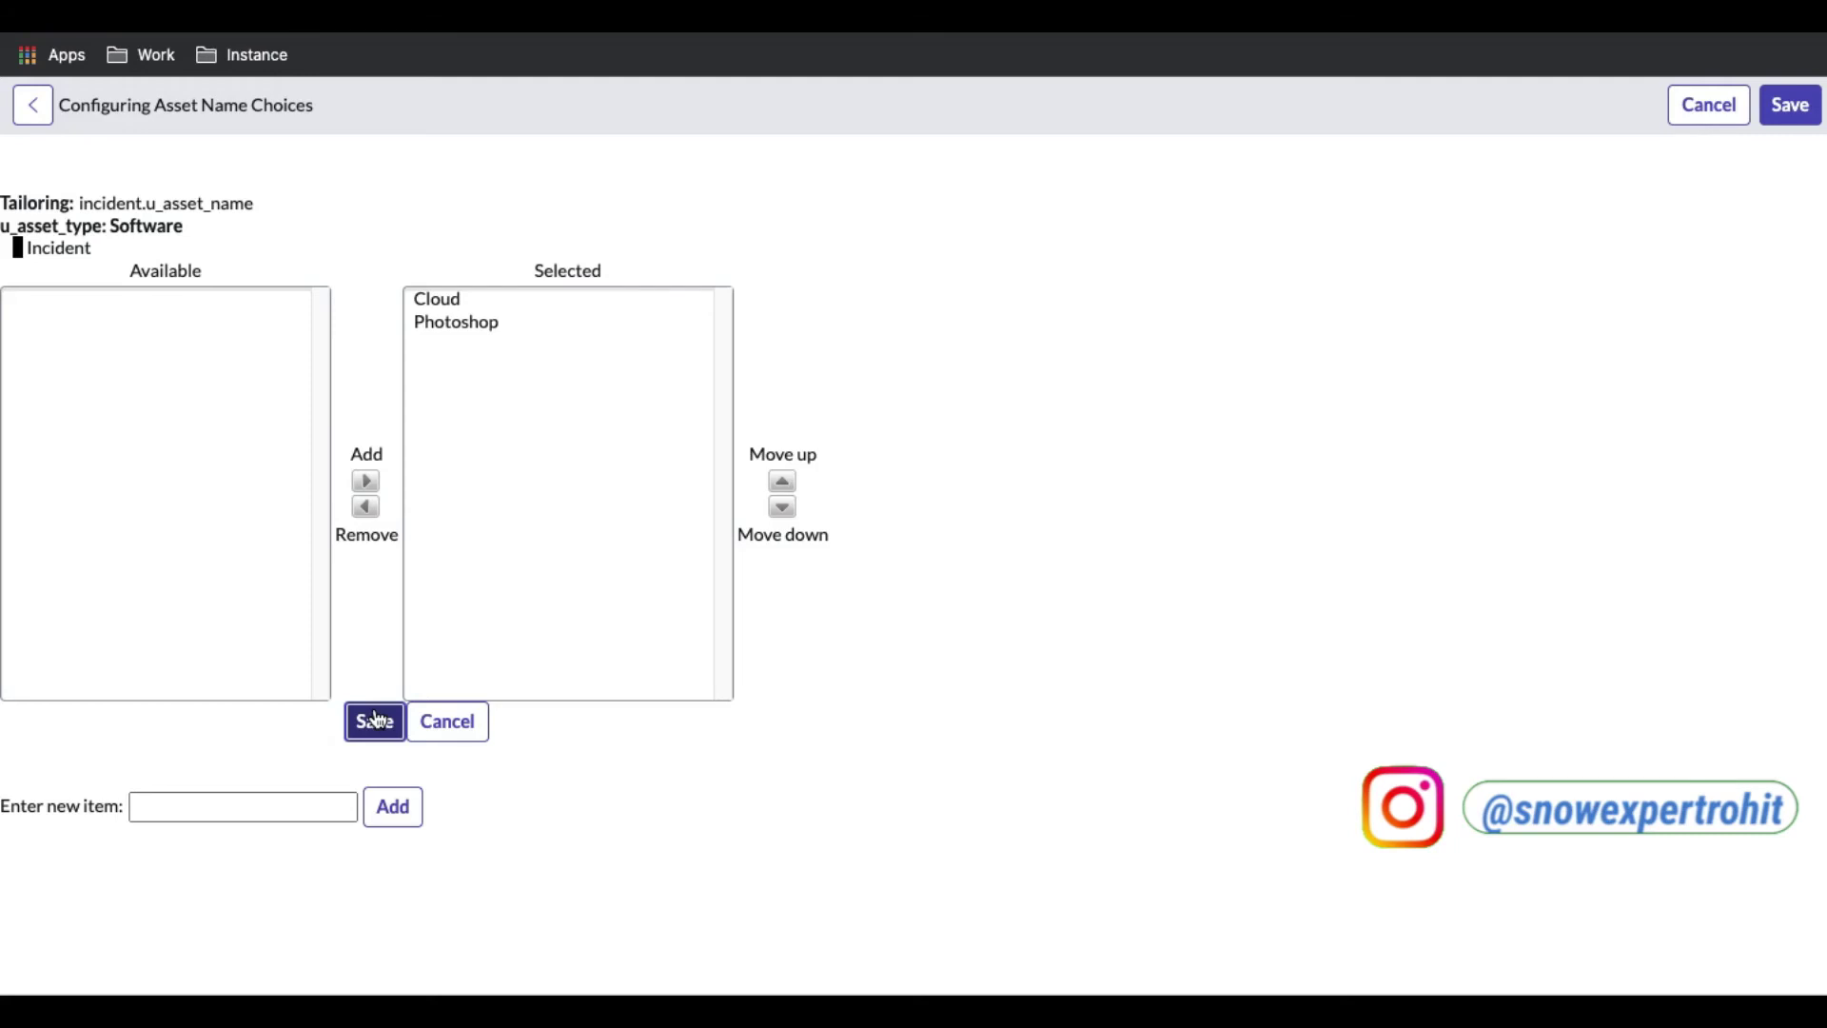
click(877, 590)
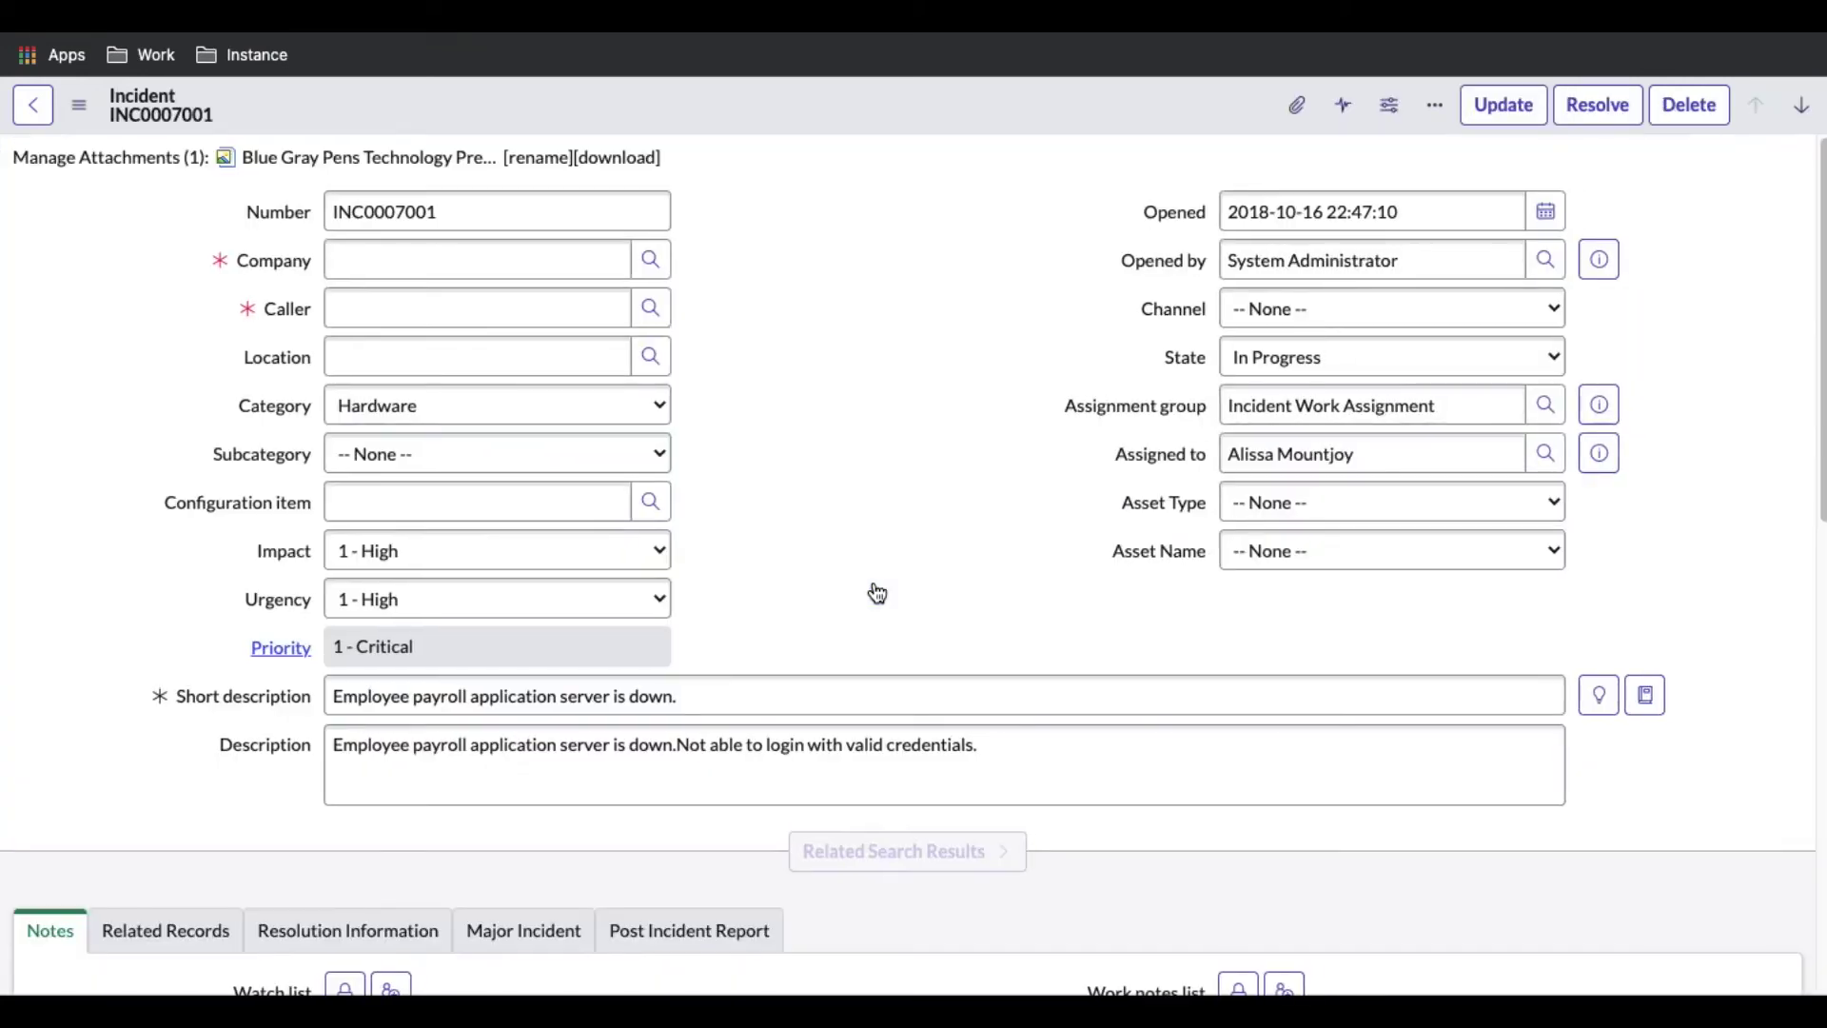
Test the dependency on the incident by setting Asset Type to Hardware and Asset Name to Mouse.
click(1266, 501)
click(1280, 537)
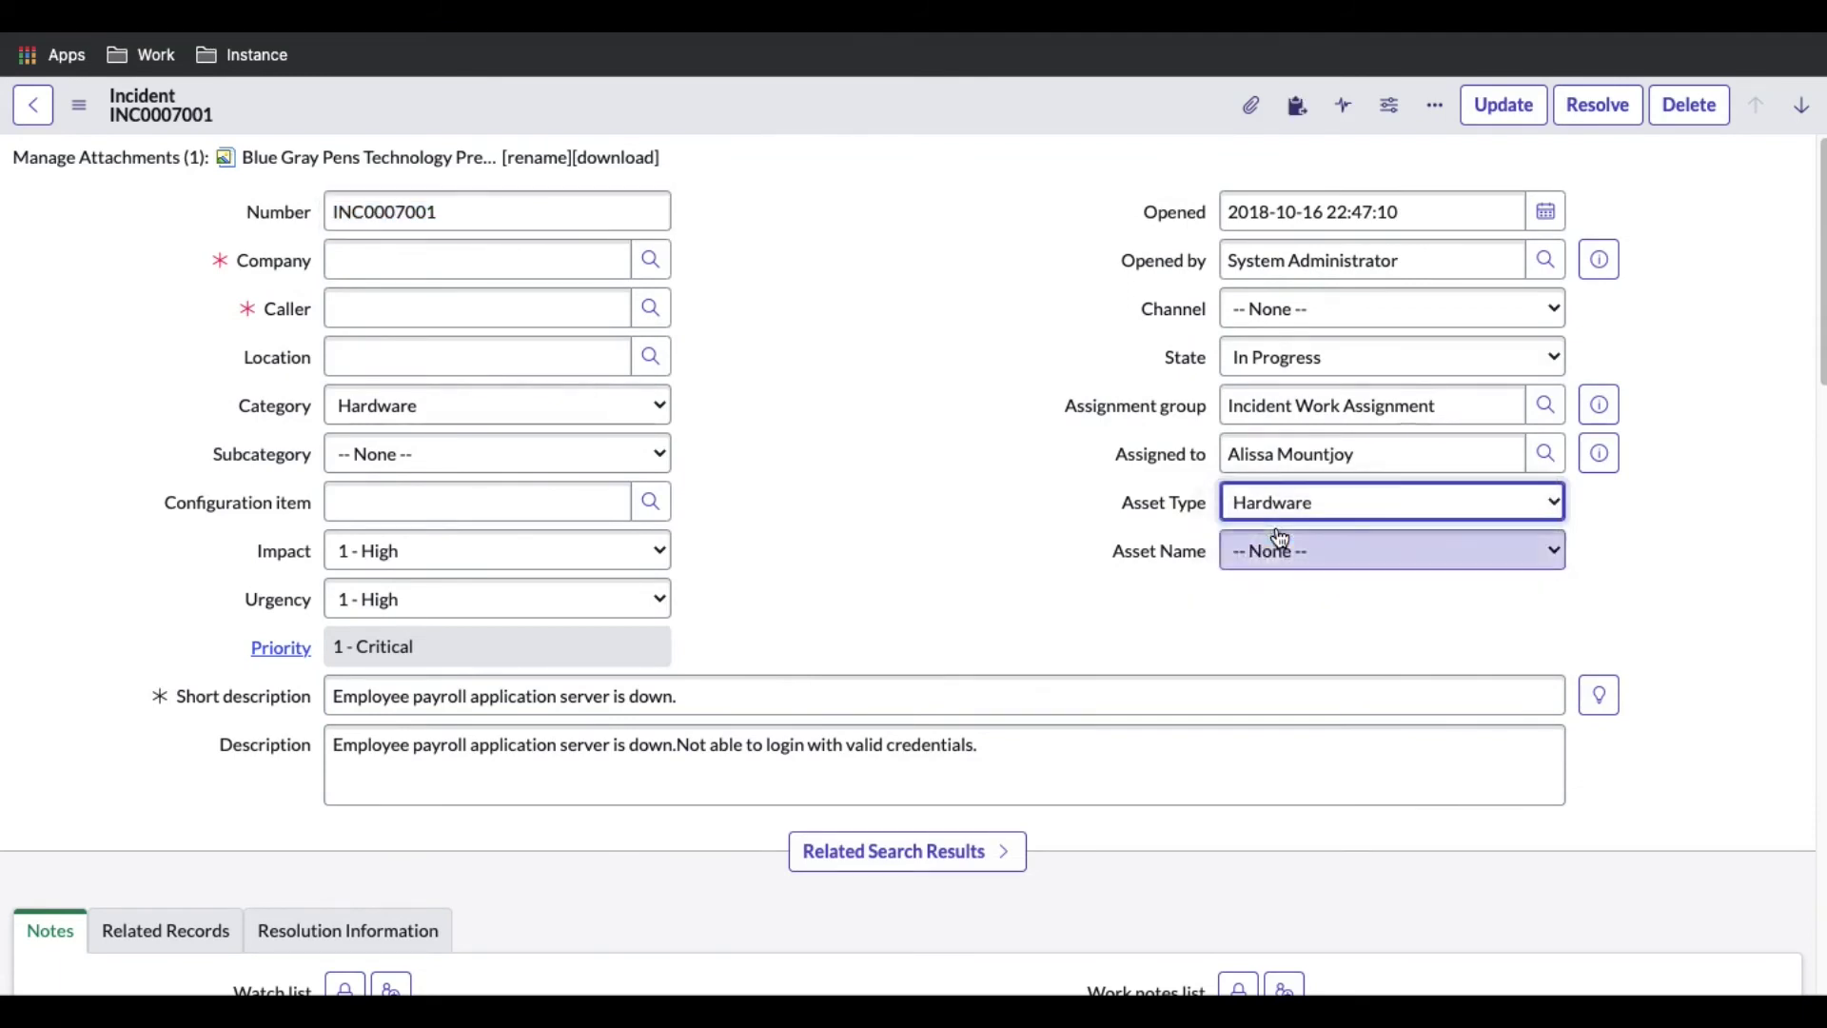
click(1278, 560)
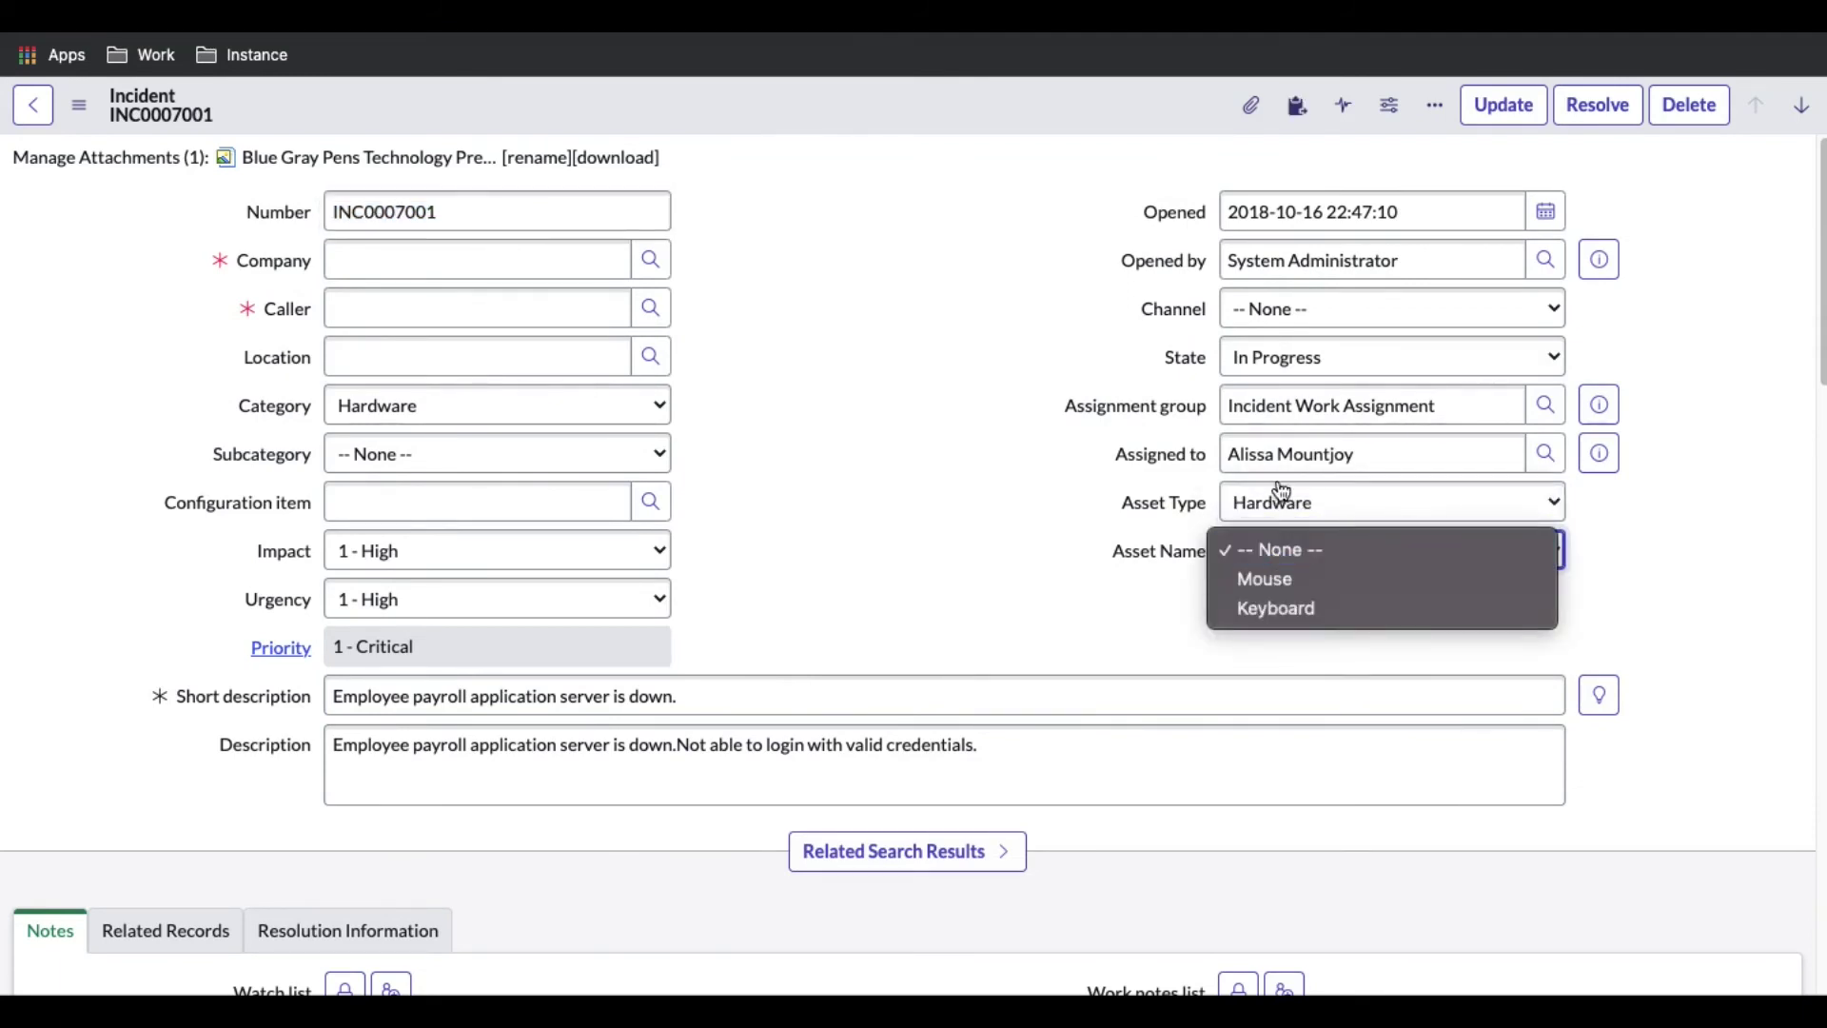
click(1254, 580)
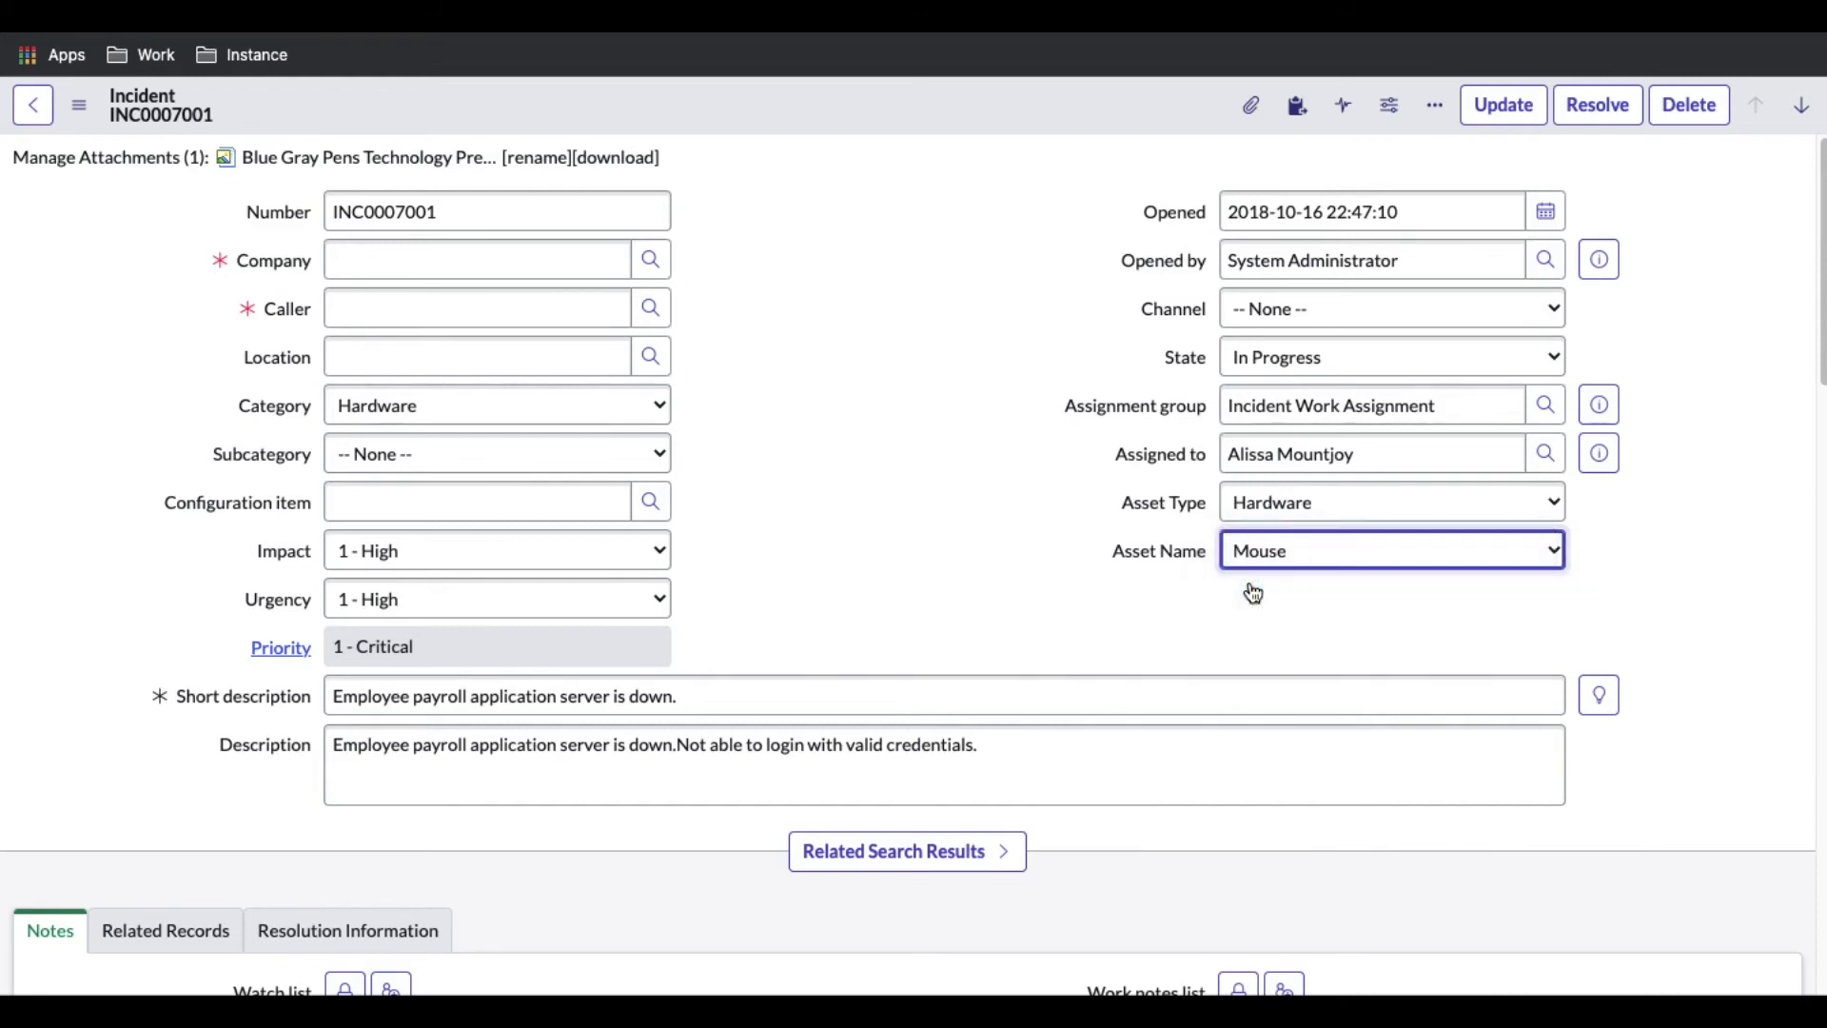
Test the Software choices by switching Asset Type to Software and setting Asset Name to Cloud.
click(1261, 504)
click(1280, 531)
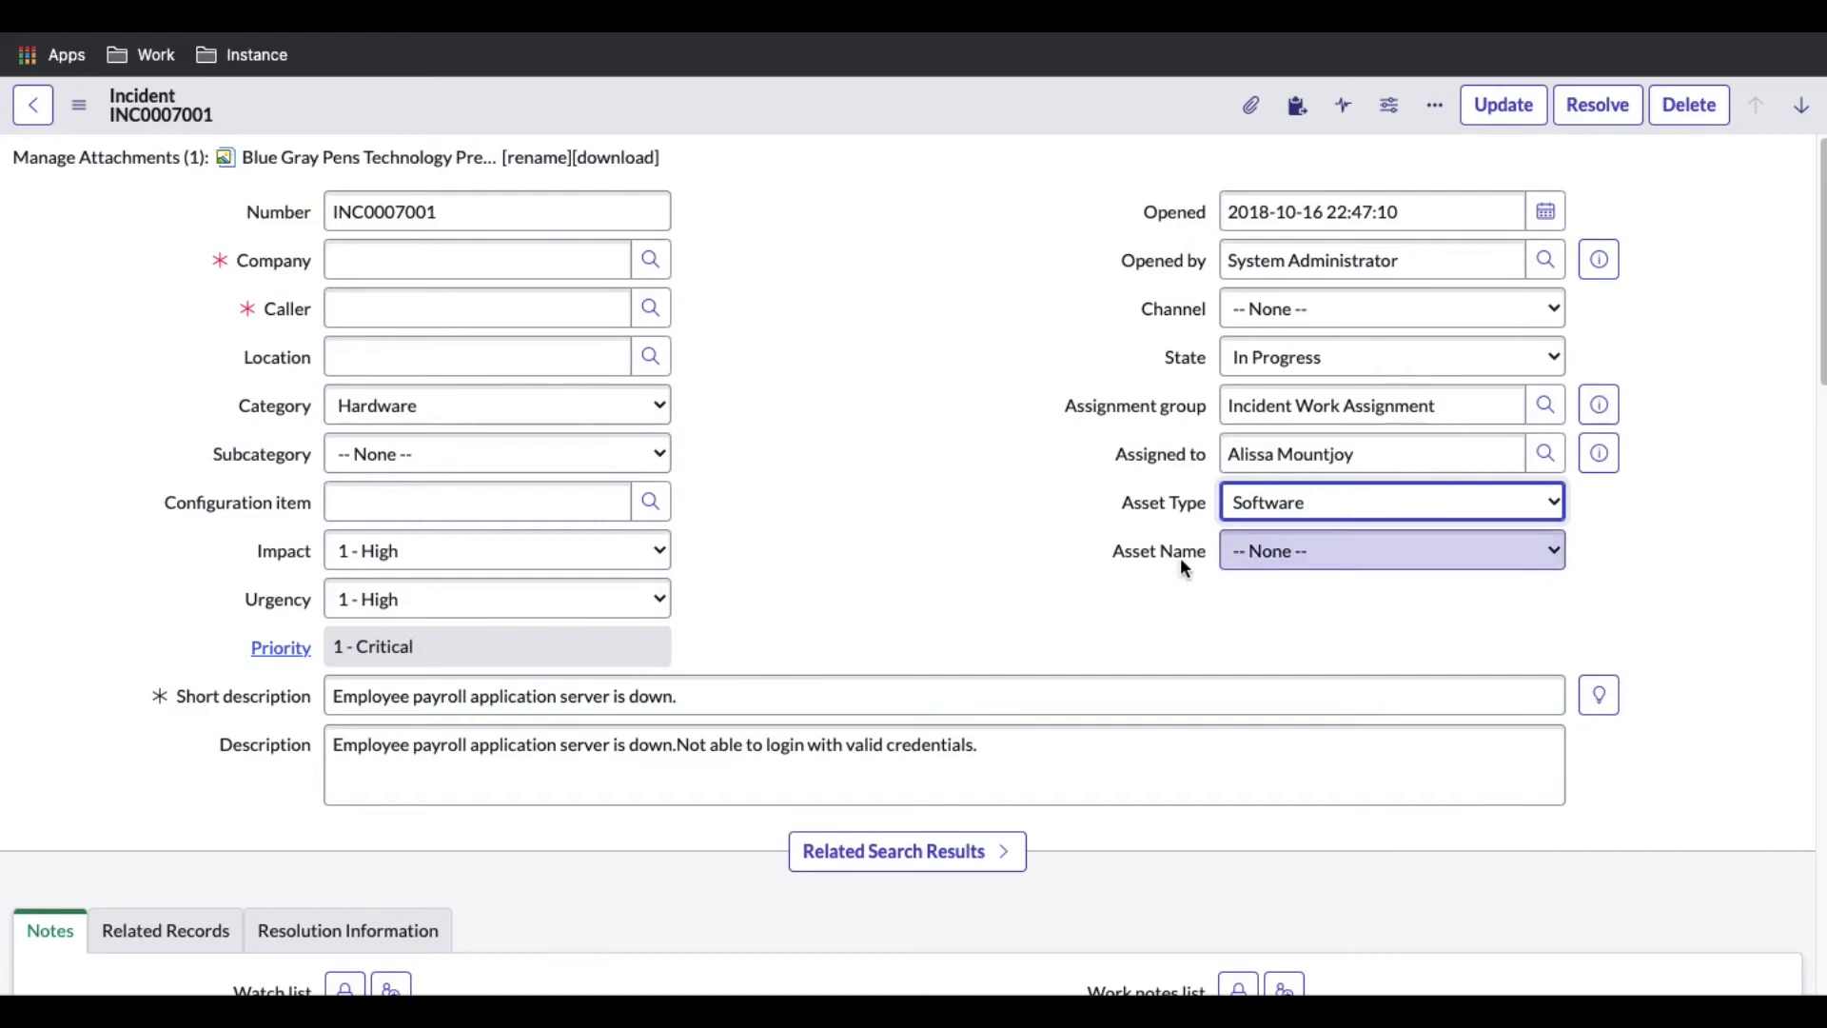
click(1260, 558)
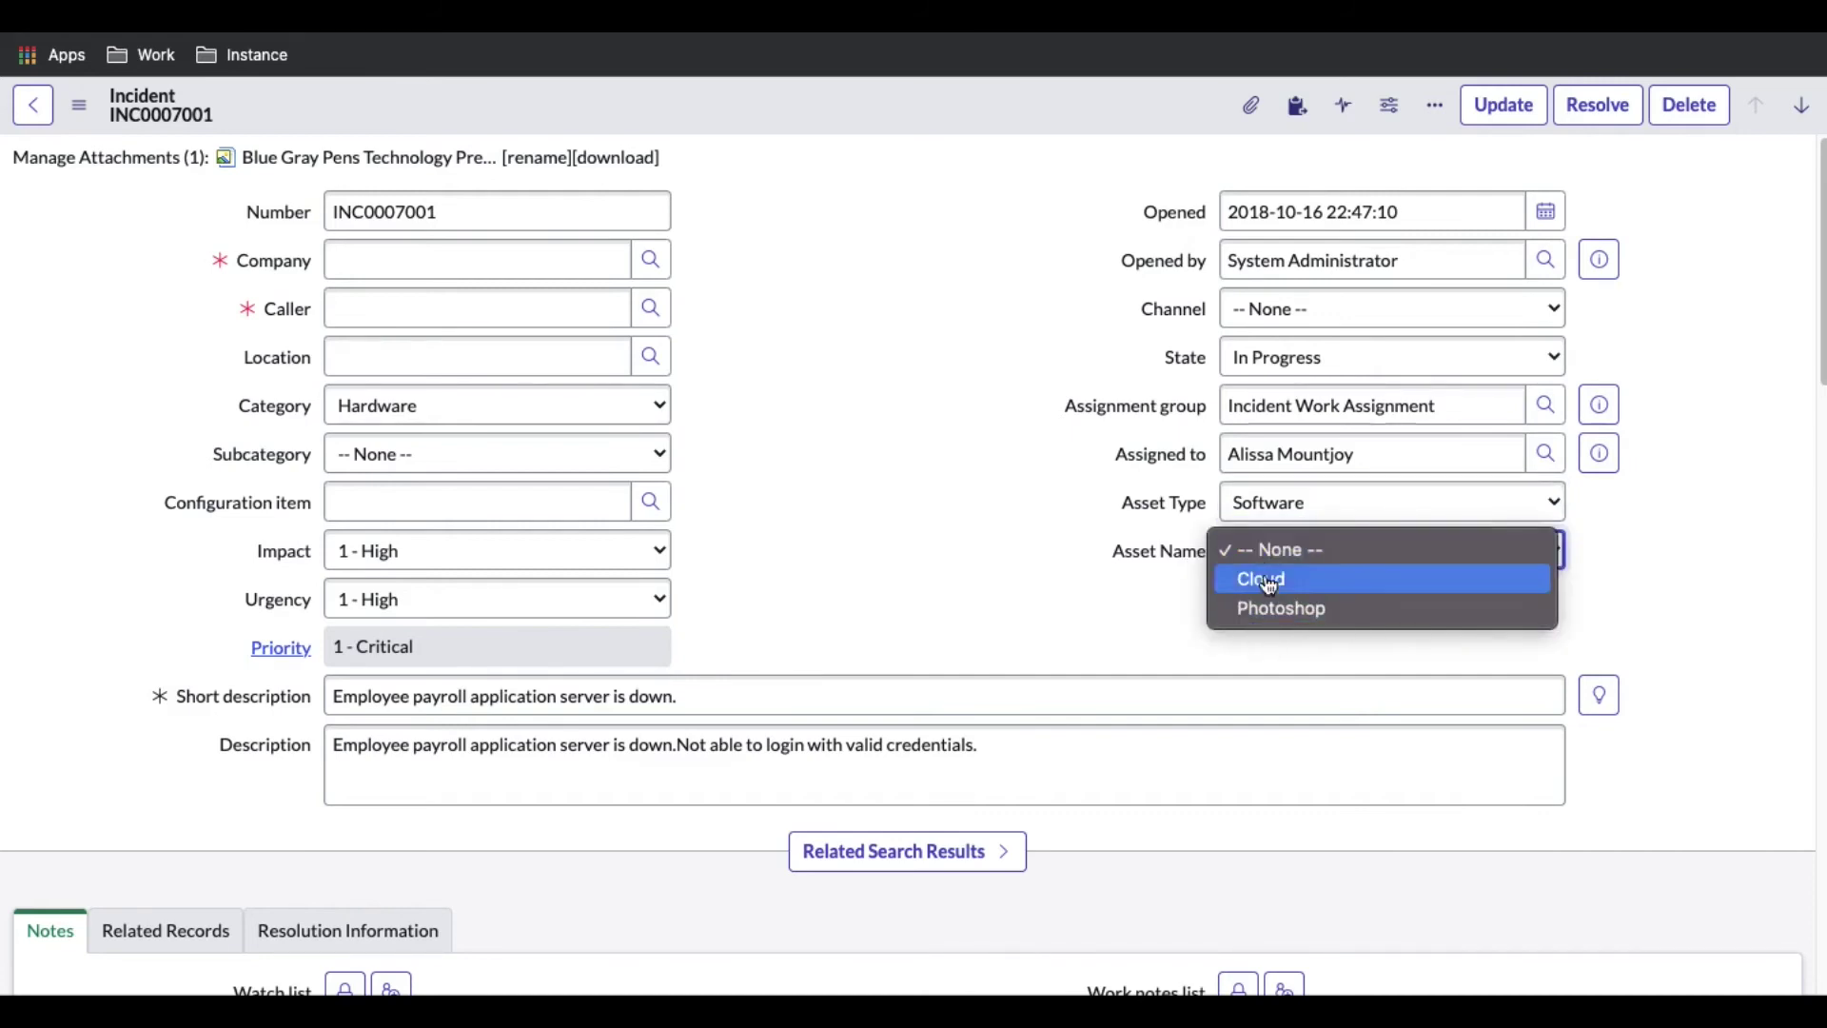
click(1259, 592)
Reset the incident's Asset Type to None, reselect Hardware, and choose Mouse as the Asset Name.
click(1276, 520)
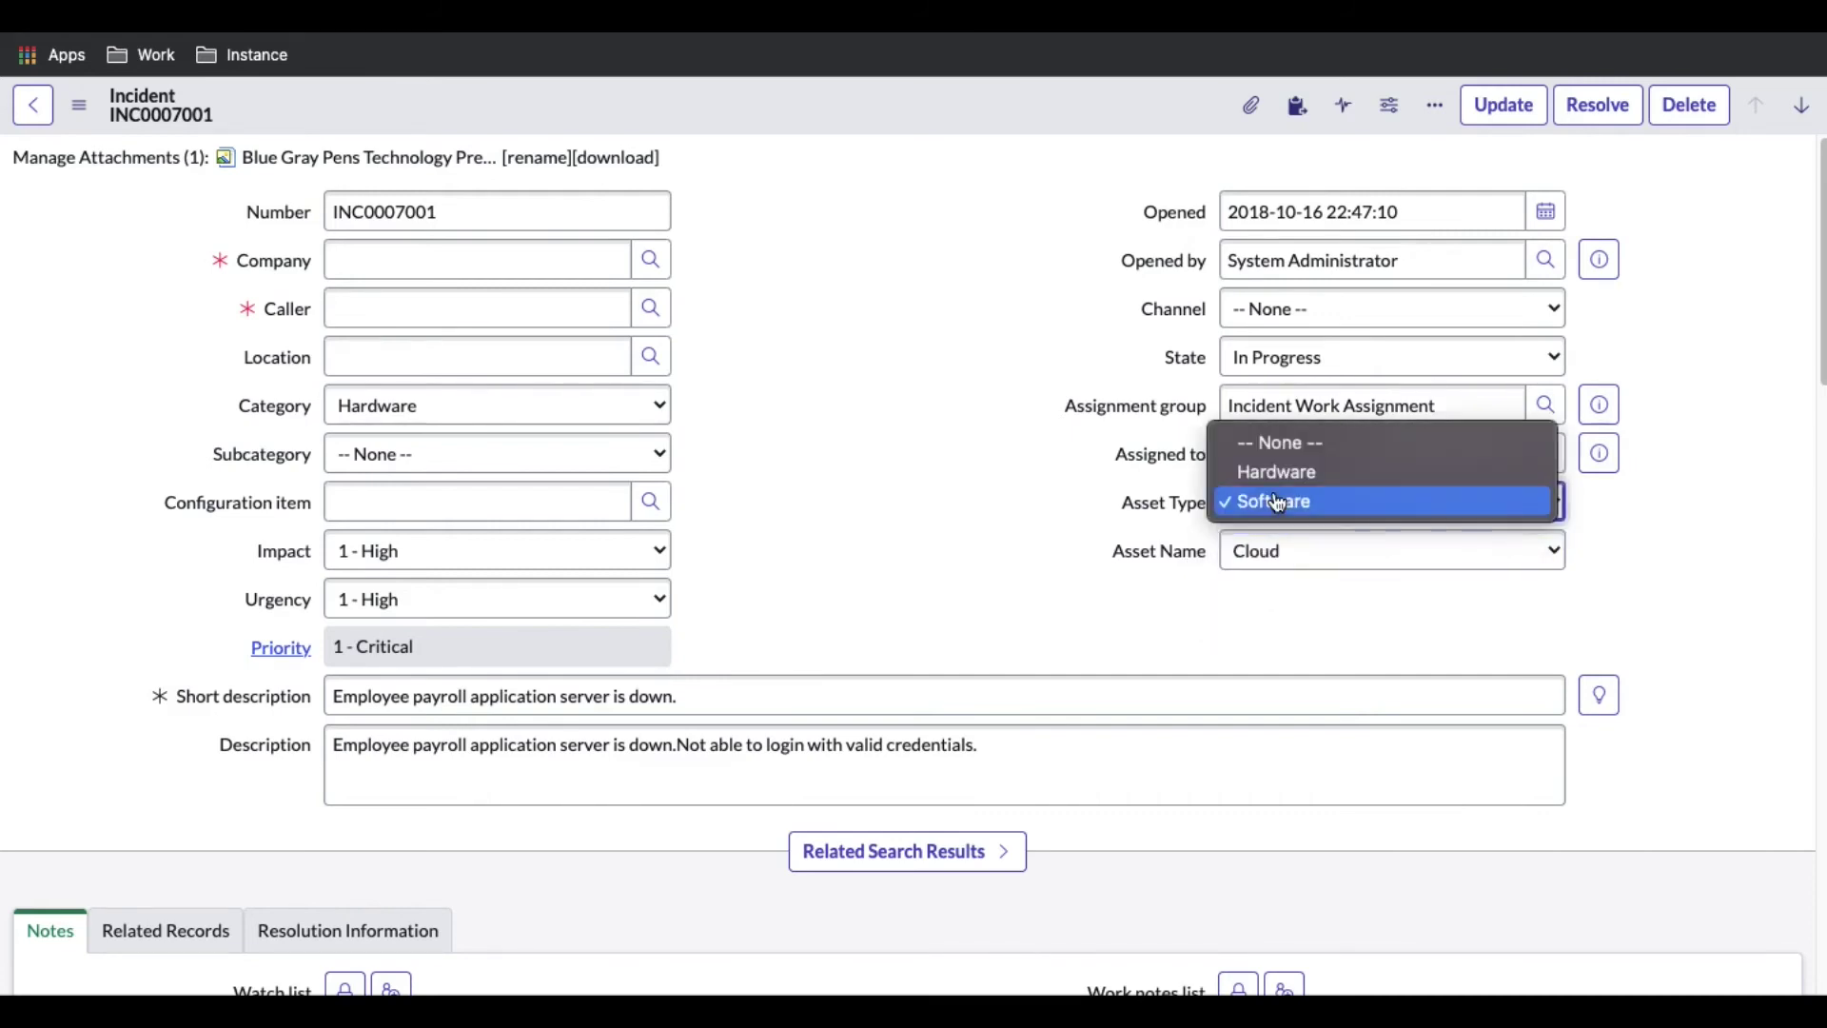
click(1276, 458)
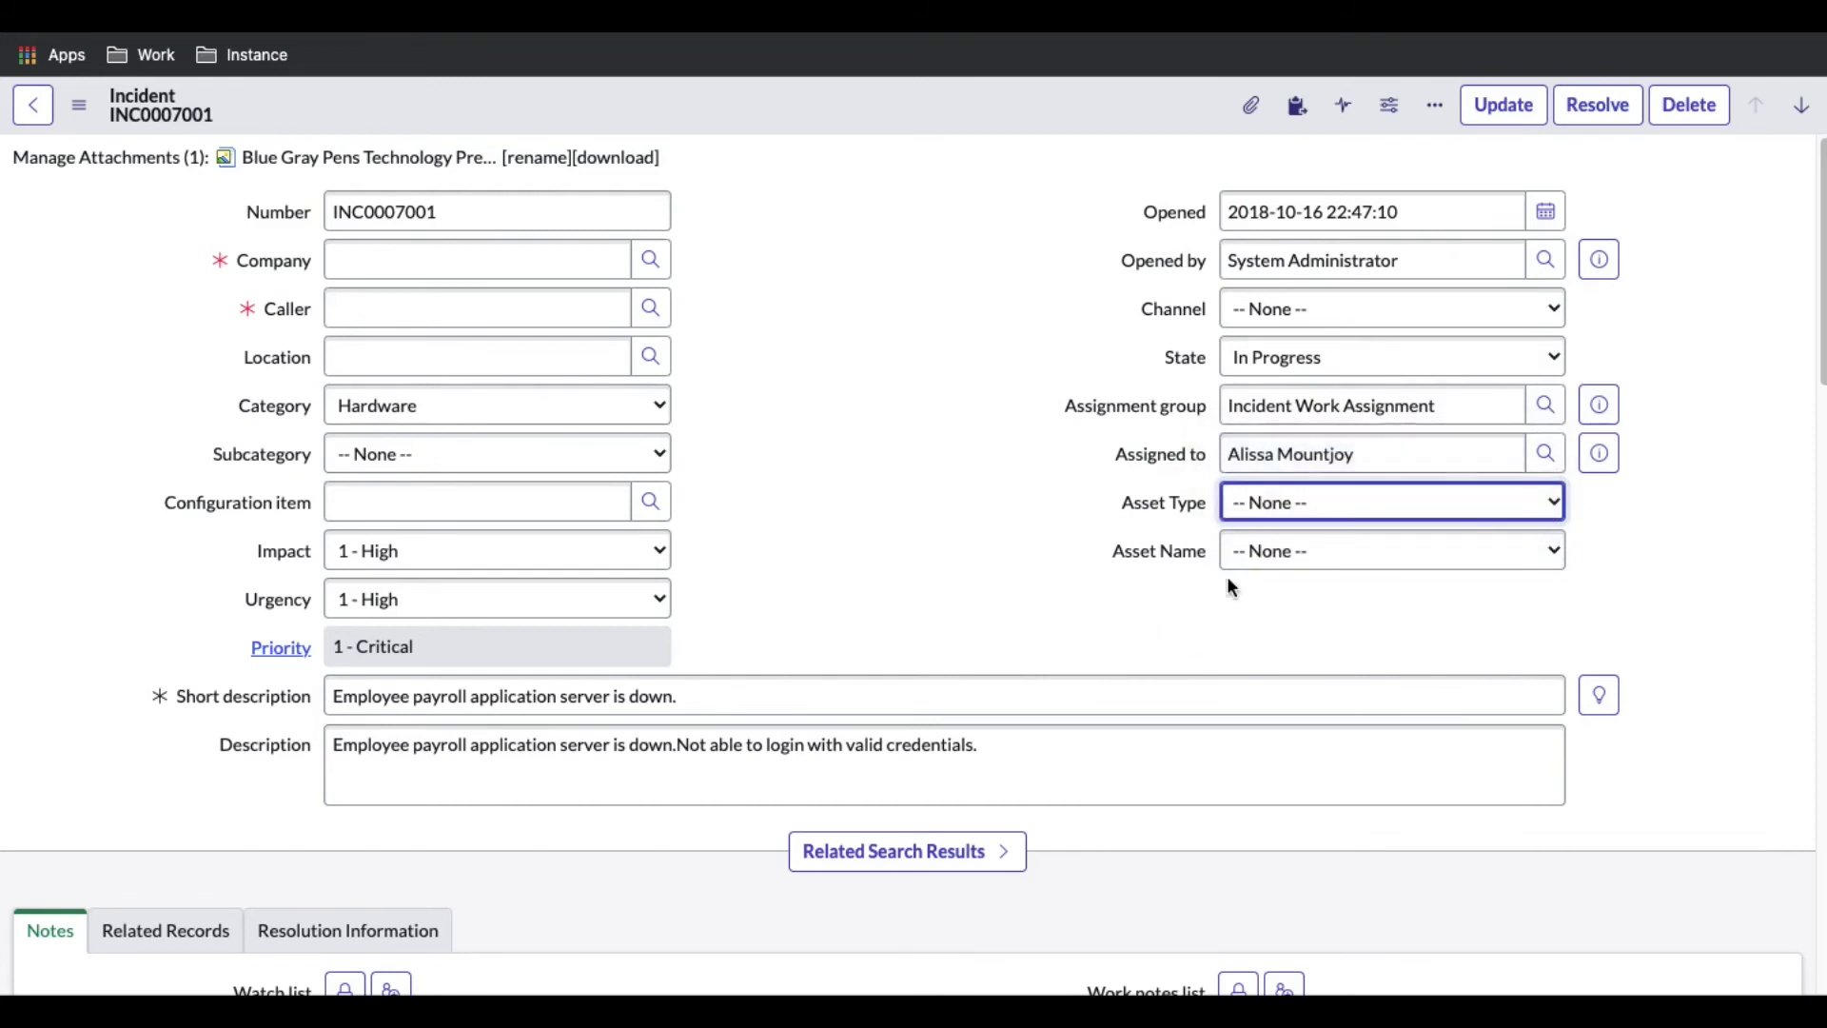
click(1270, 507)
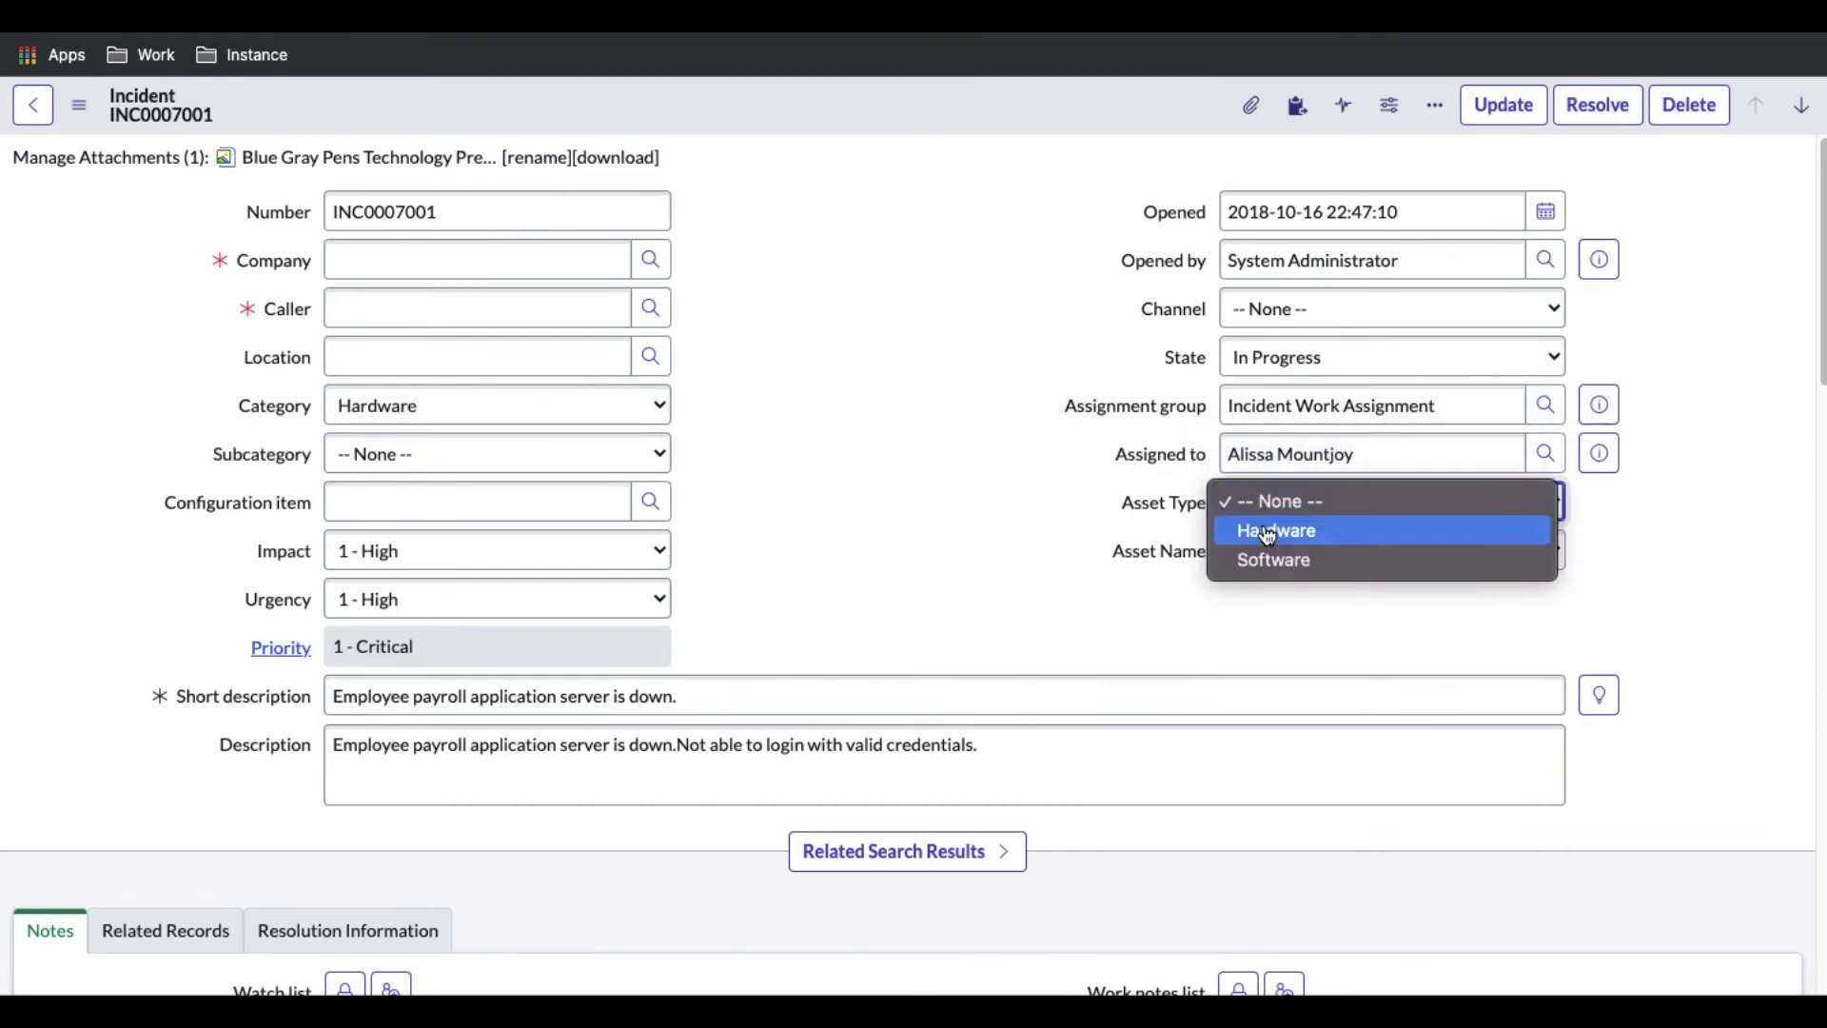
click(1271, 531)
click(1247, 552)
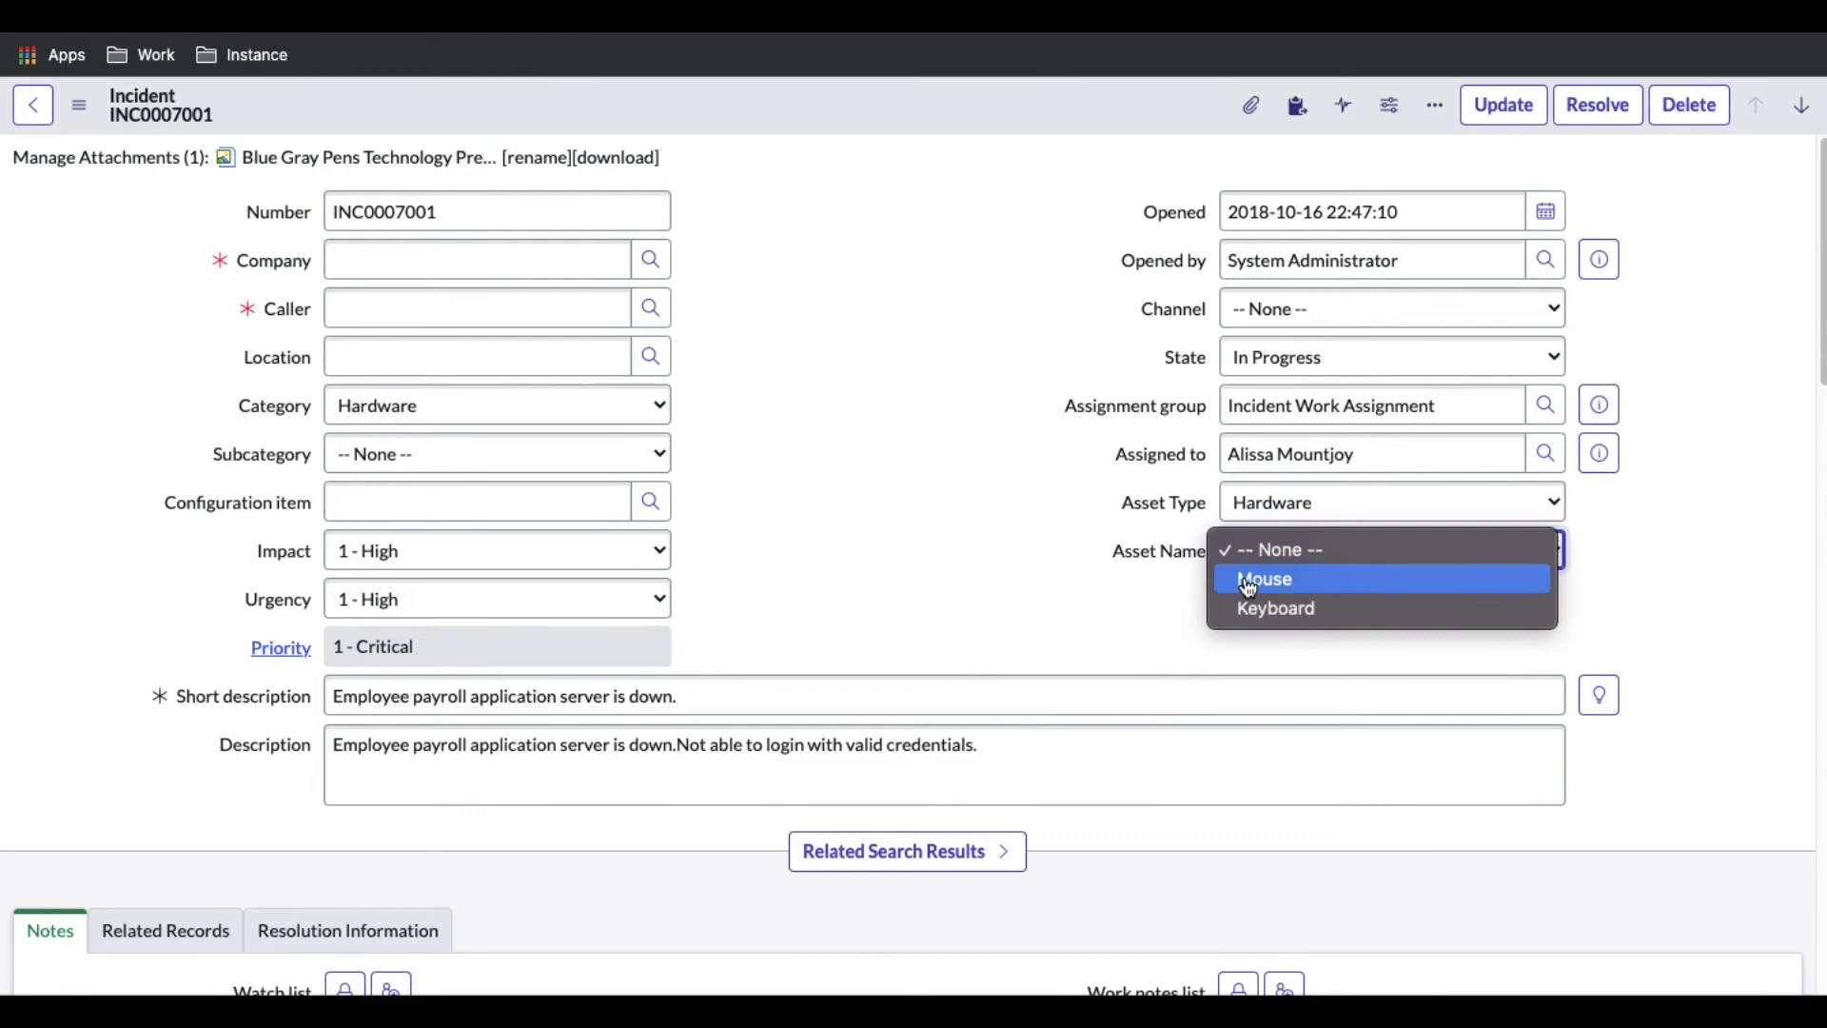
click(1243, 579)
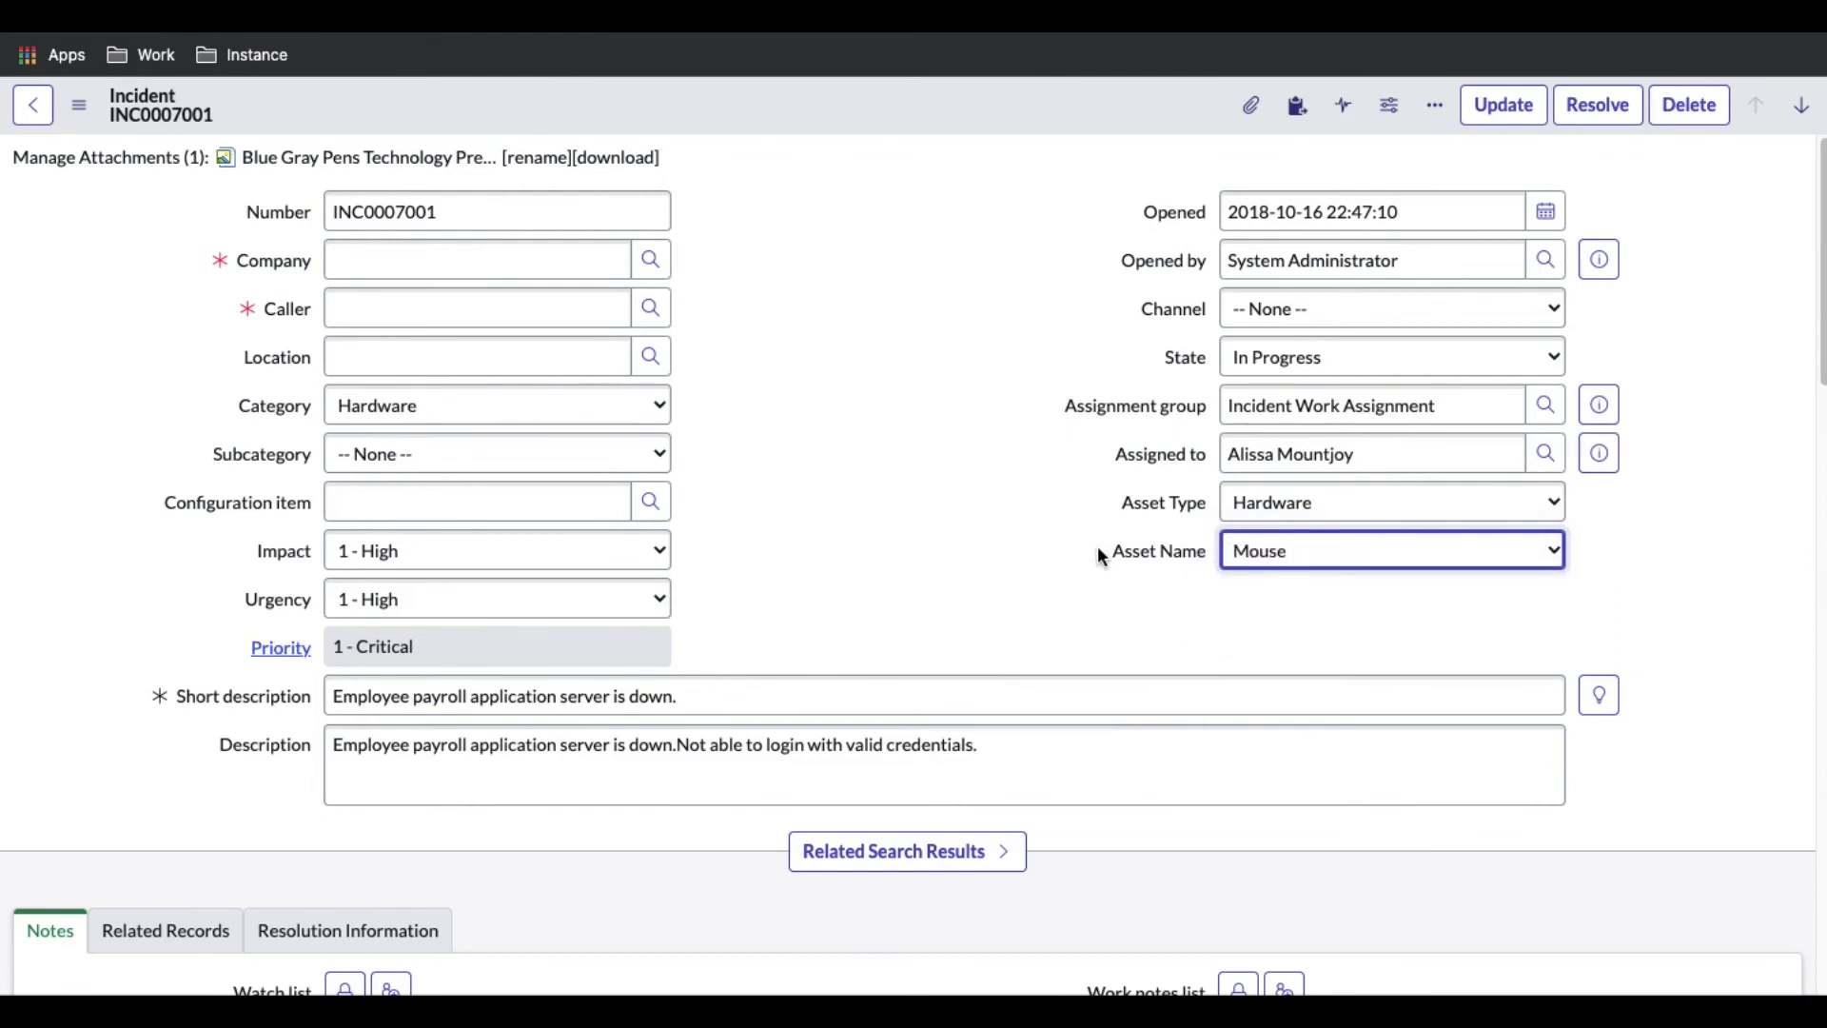
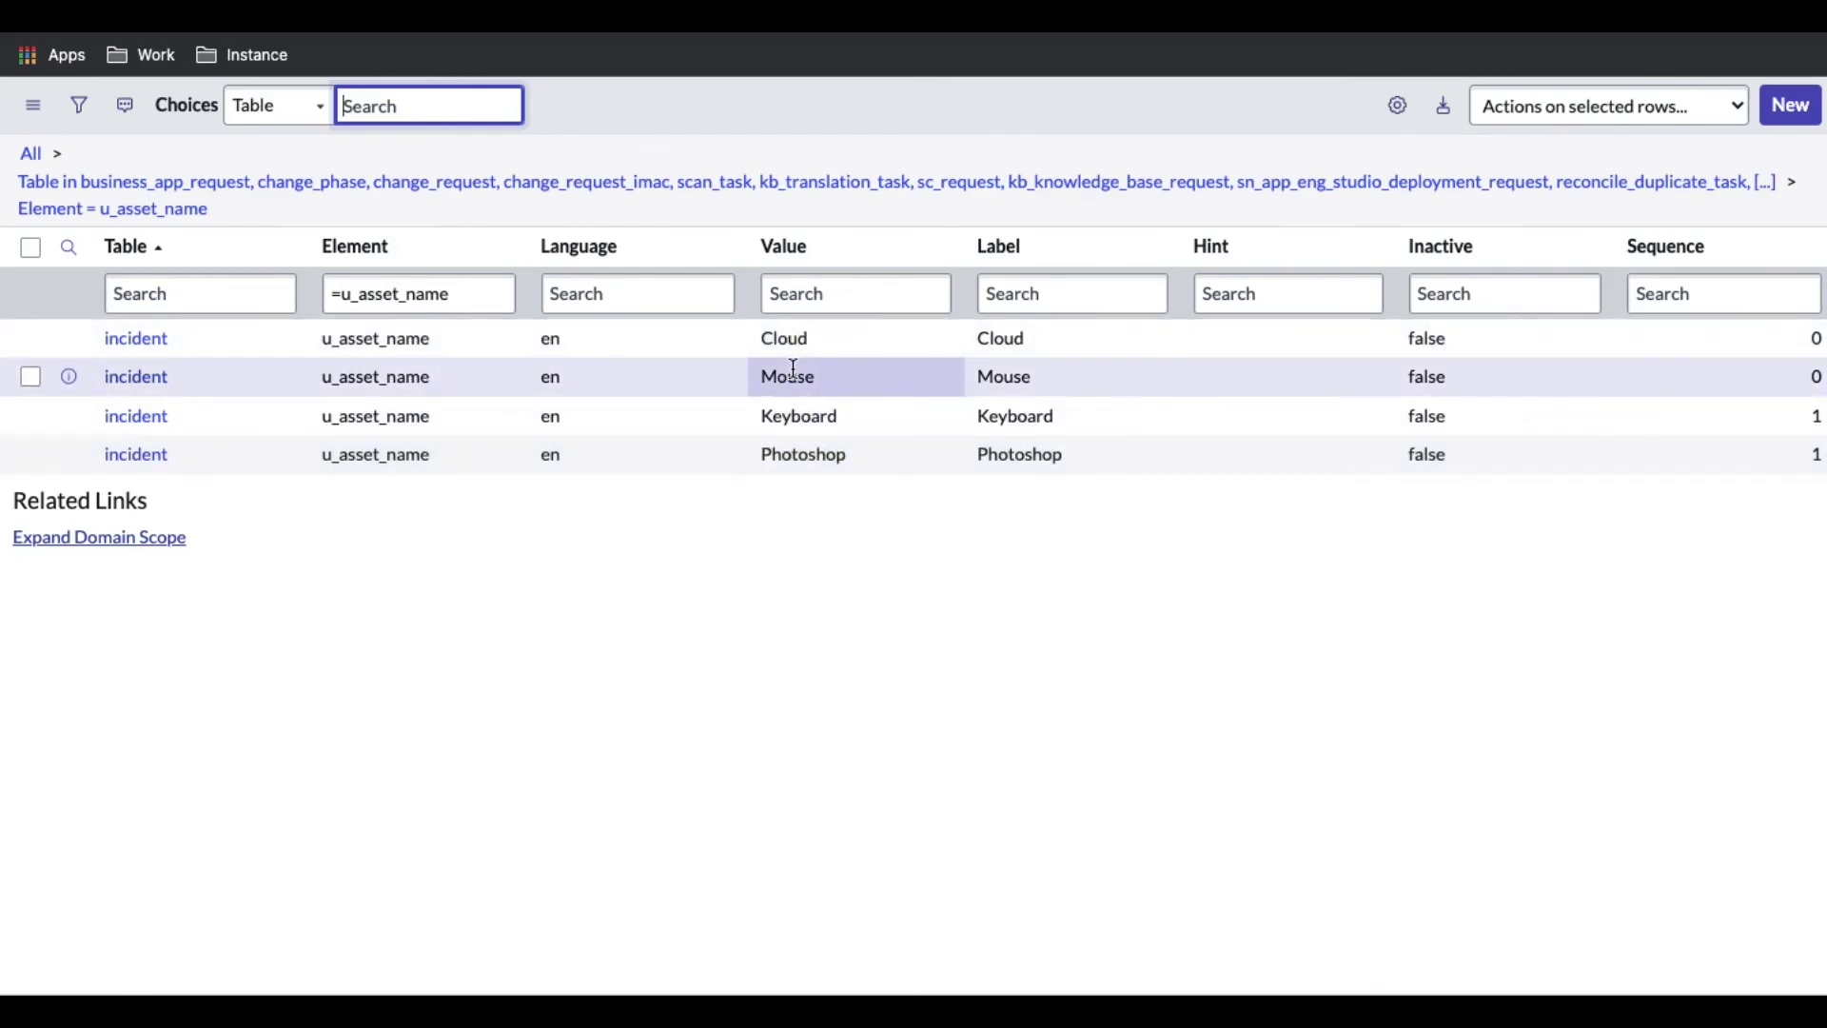
Add the Dependent value column to the u_asset_name choice list, placing it directly after Label.
click(1399, 107)
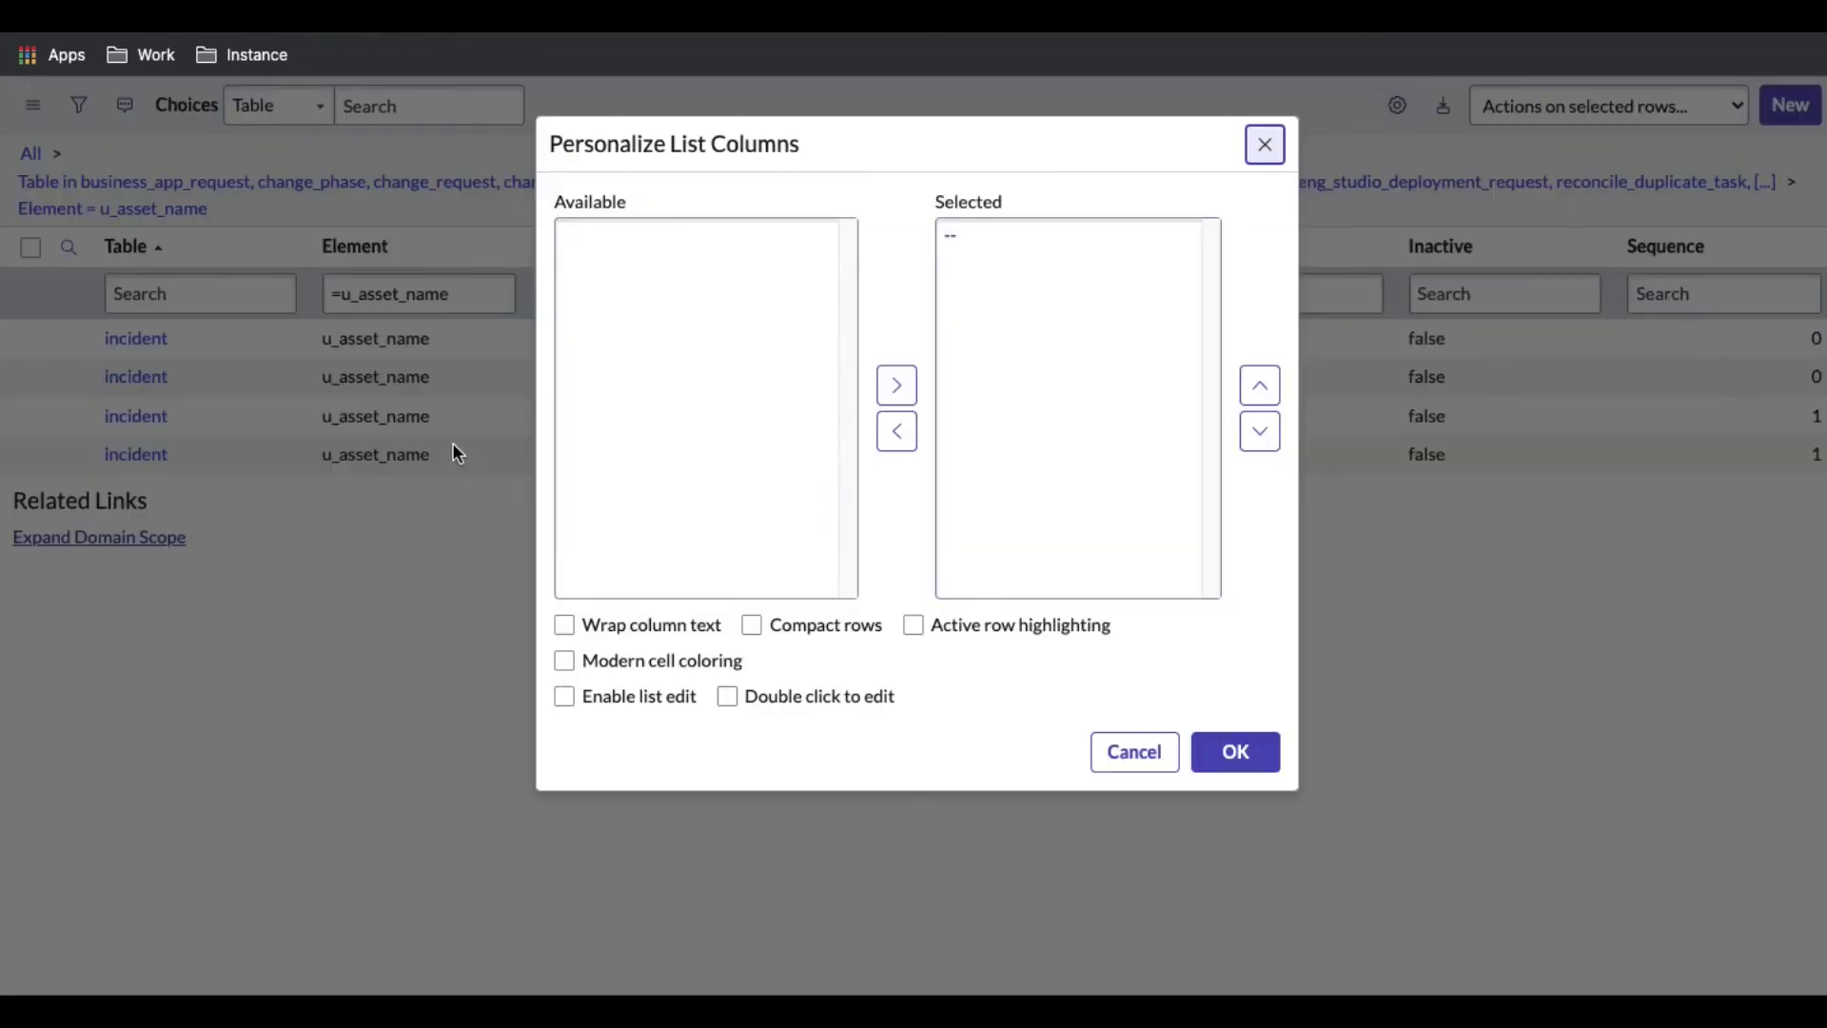
click(637, 359)
click(655, 283)
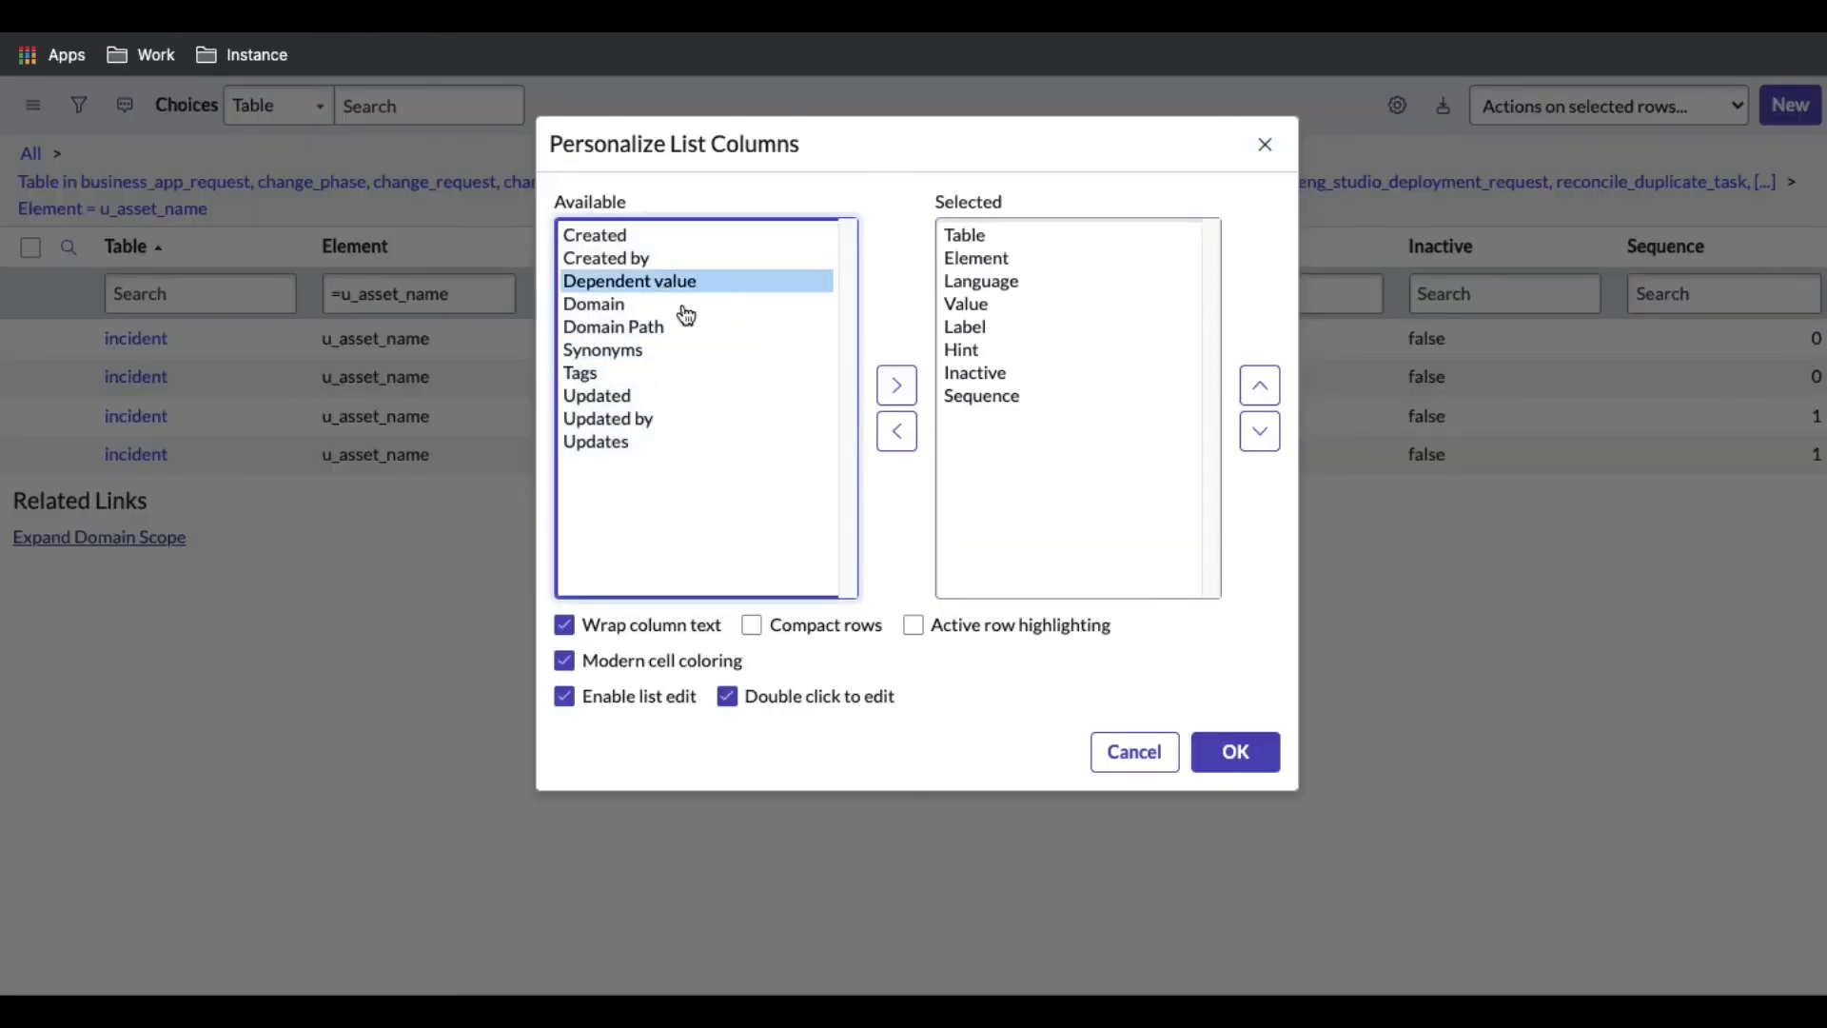
click(896, 385)
click(1262, 387)
click(1262, 386)
click(1262, 386)
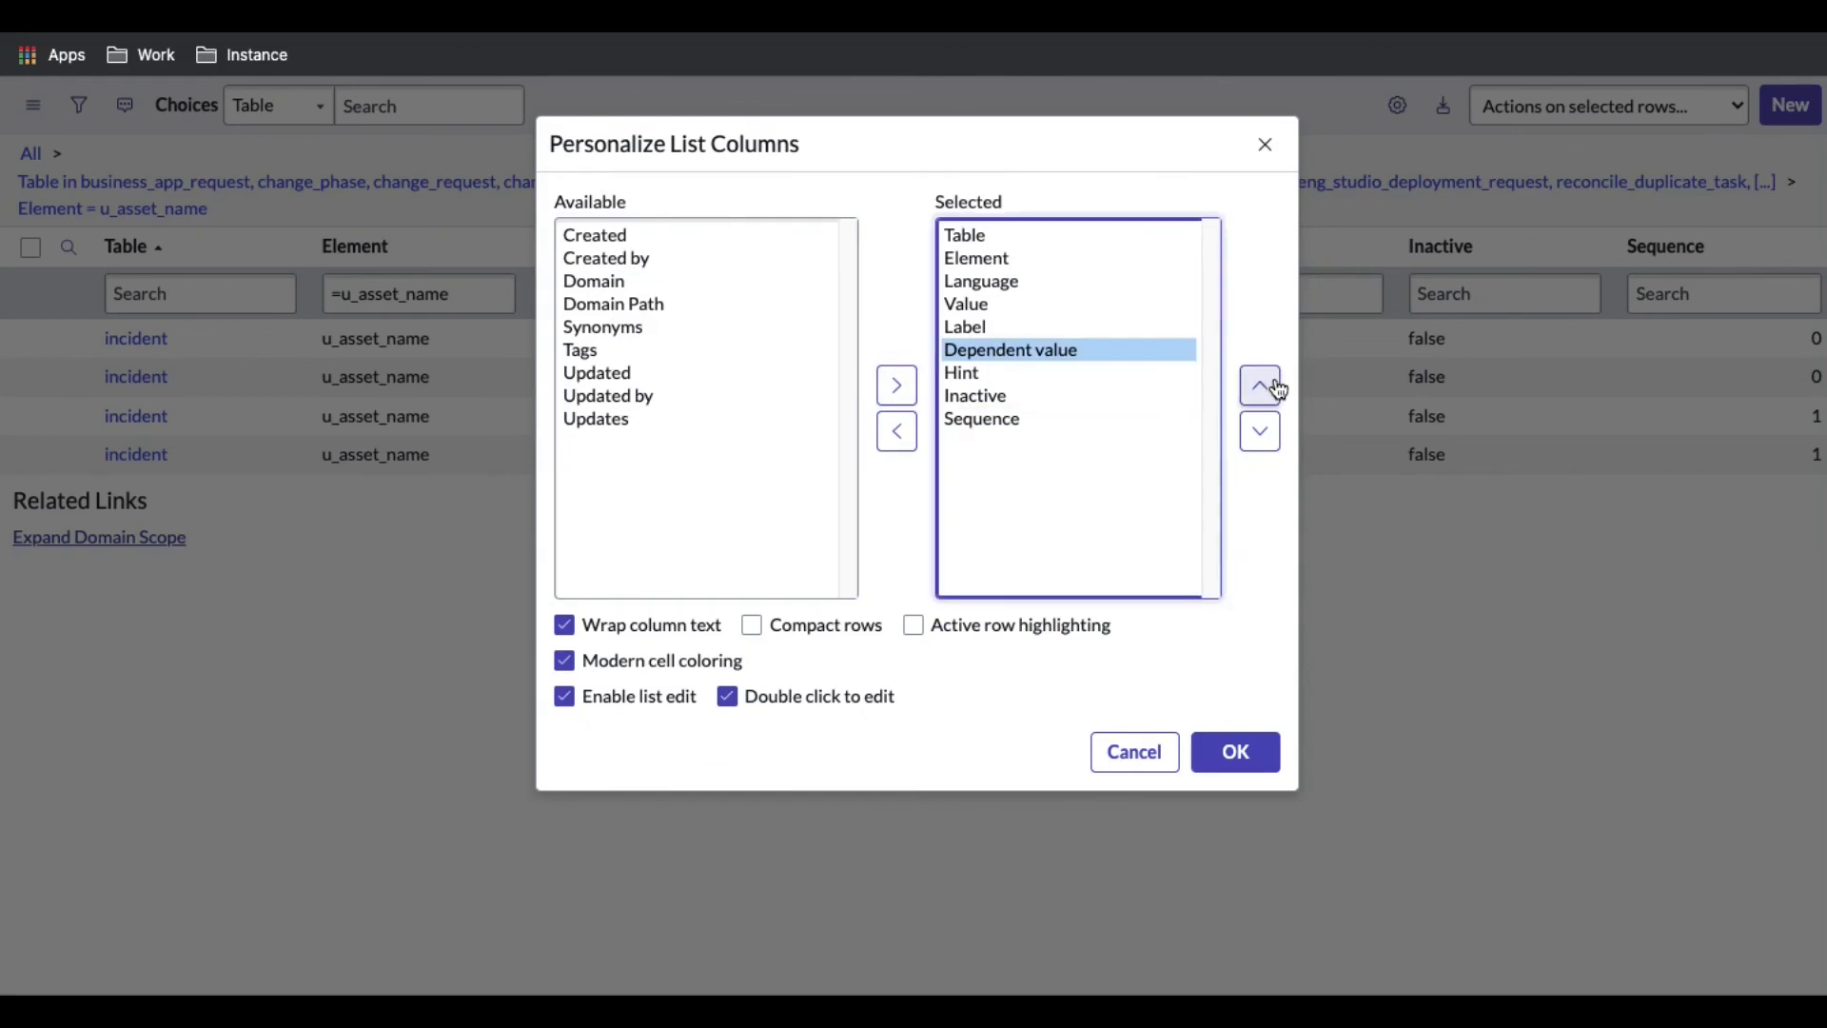
click(1235, 748)
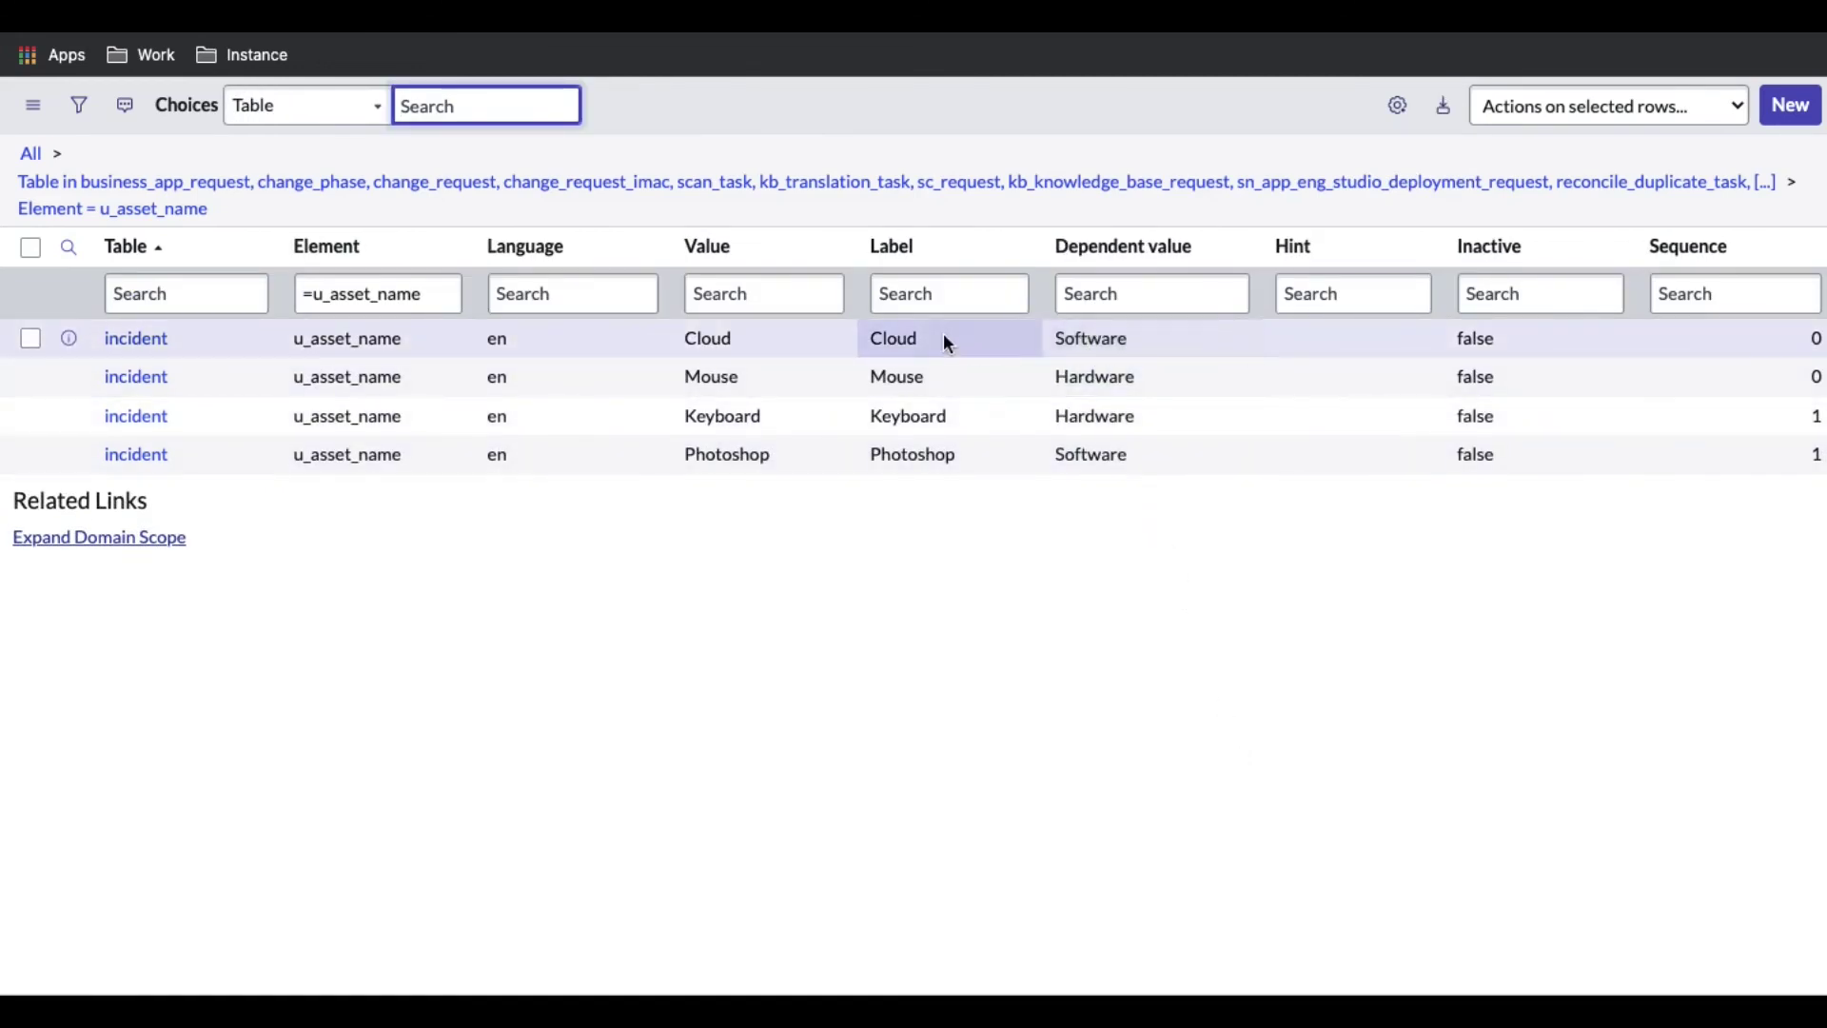
Group the choice list by Dependent value and expand the Hardware and Software groups to review their choices.
right_click(1066, 344)
right_click(1101, 249)
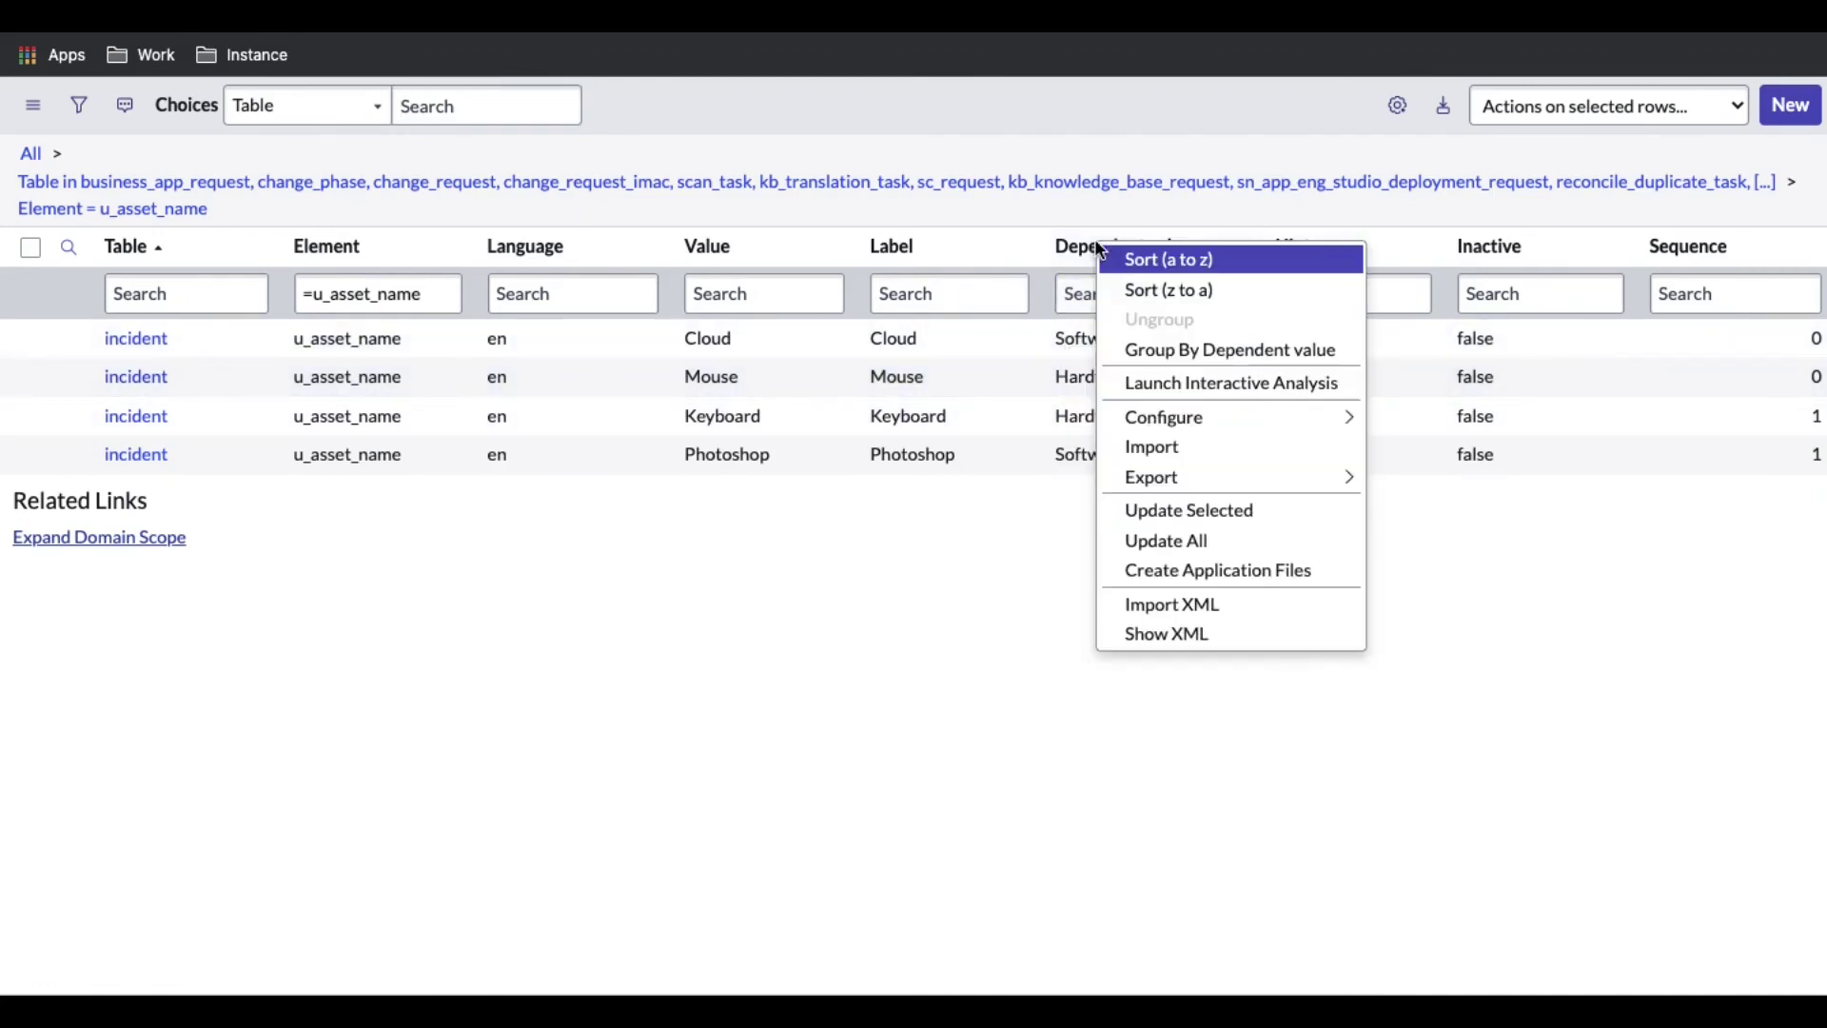
click(1145, 350)
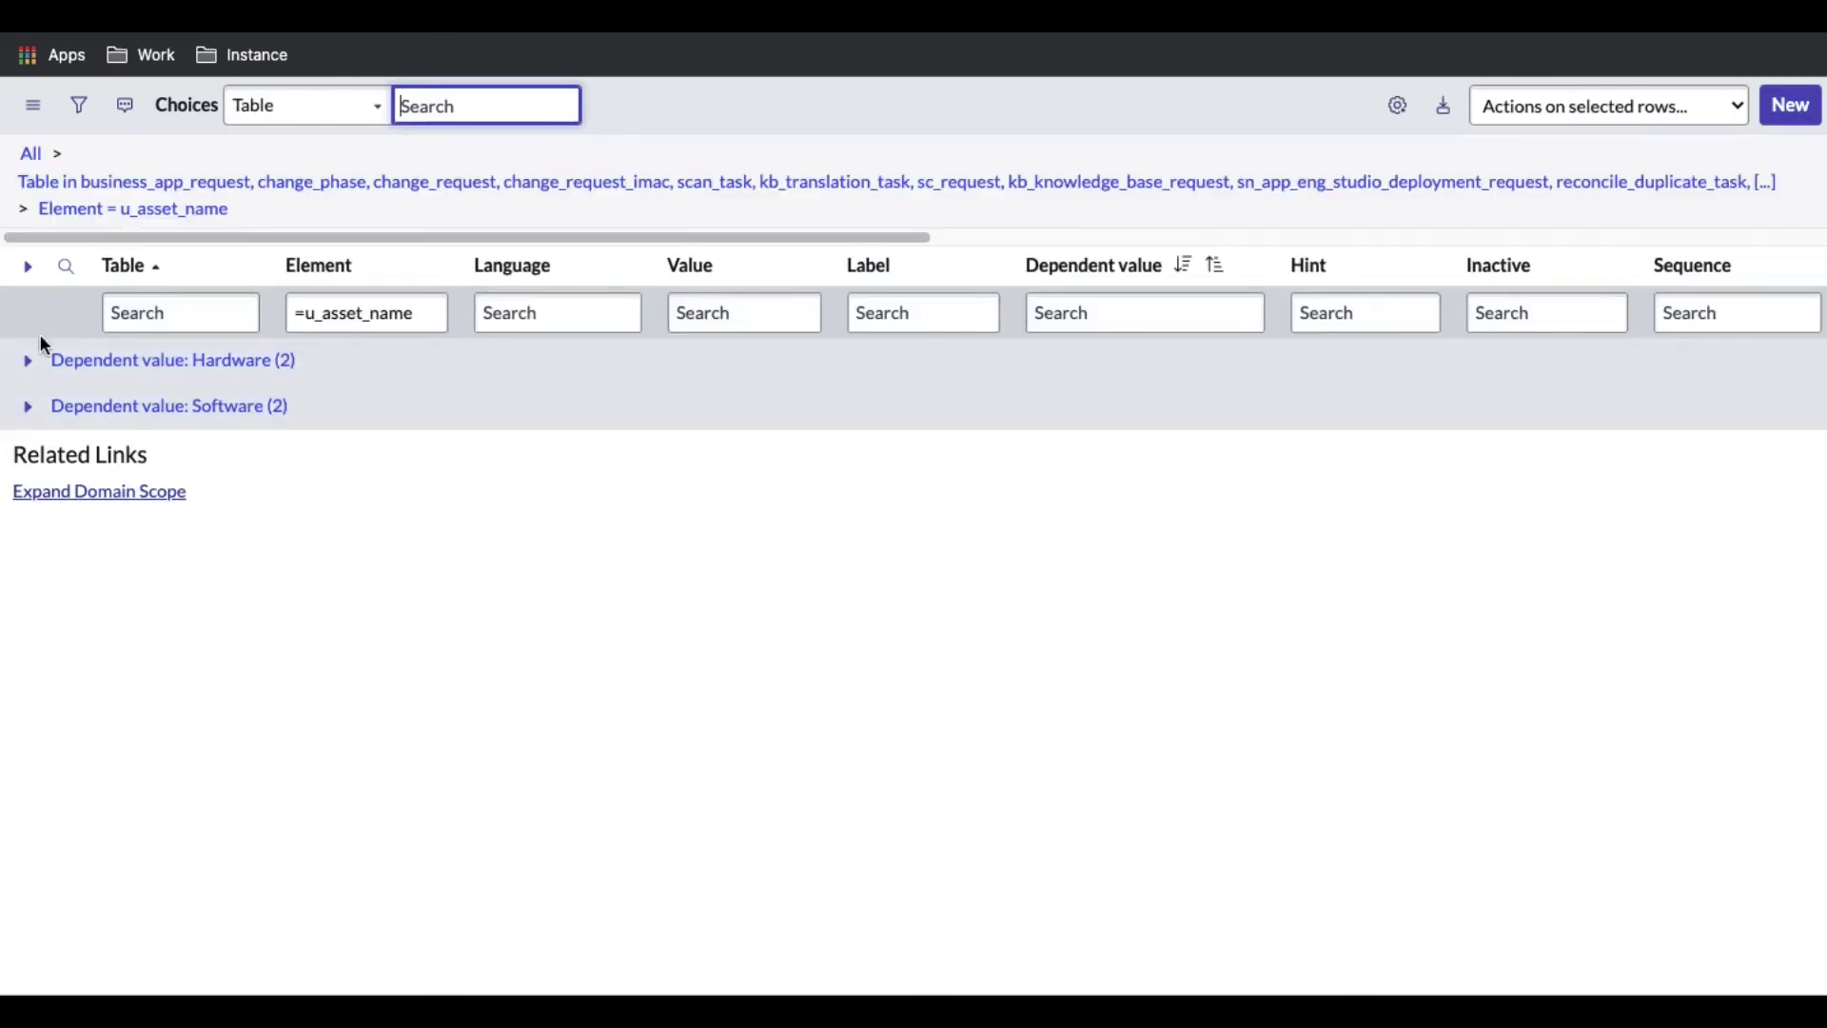
click(25, 364)
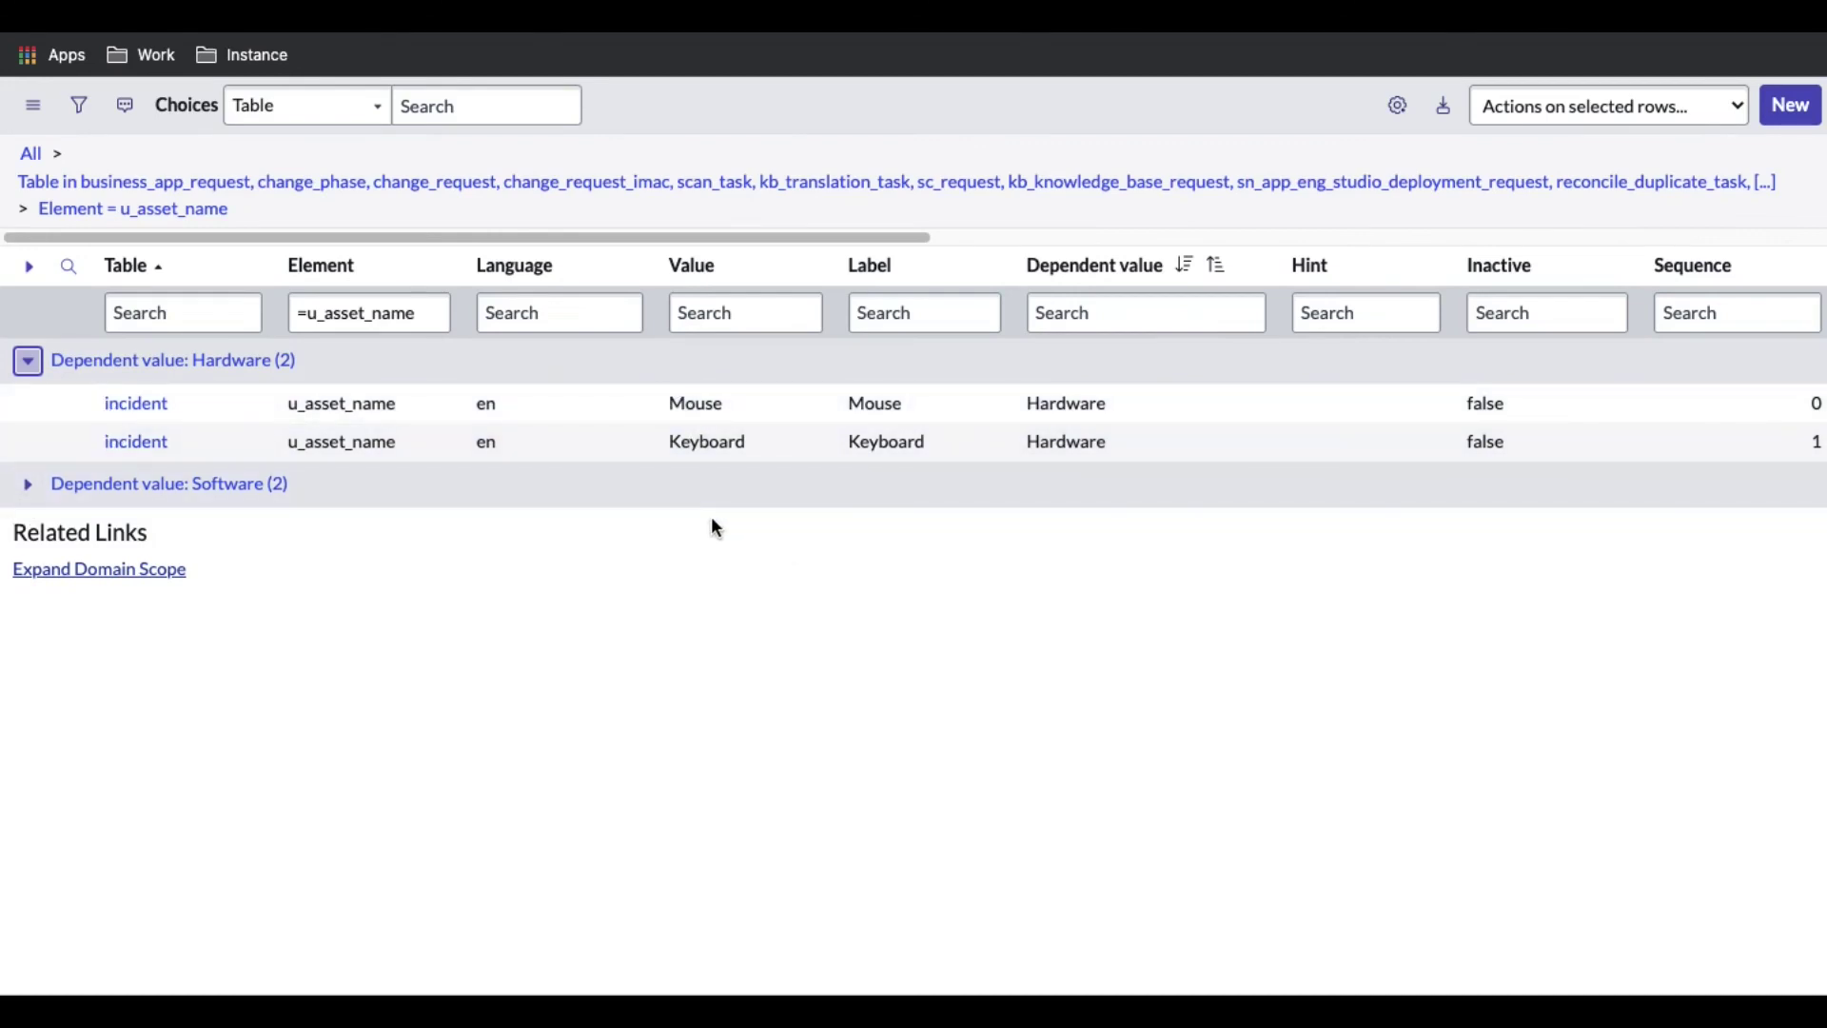
click(30, 487)
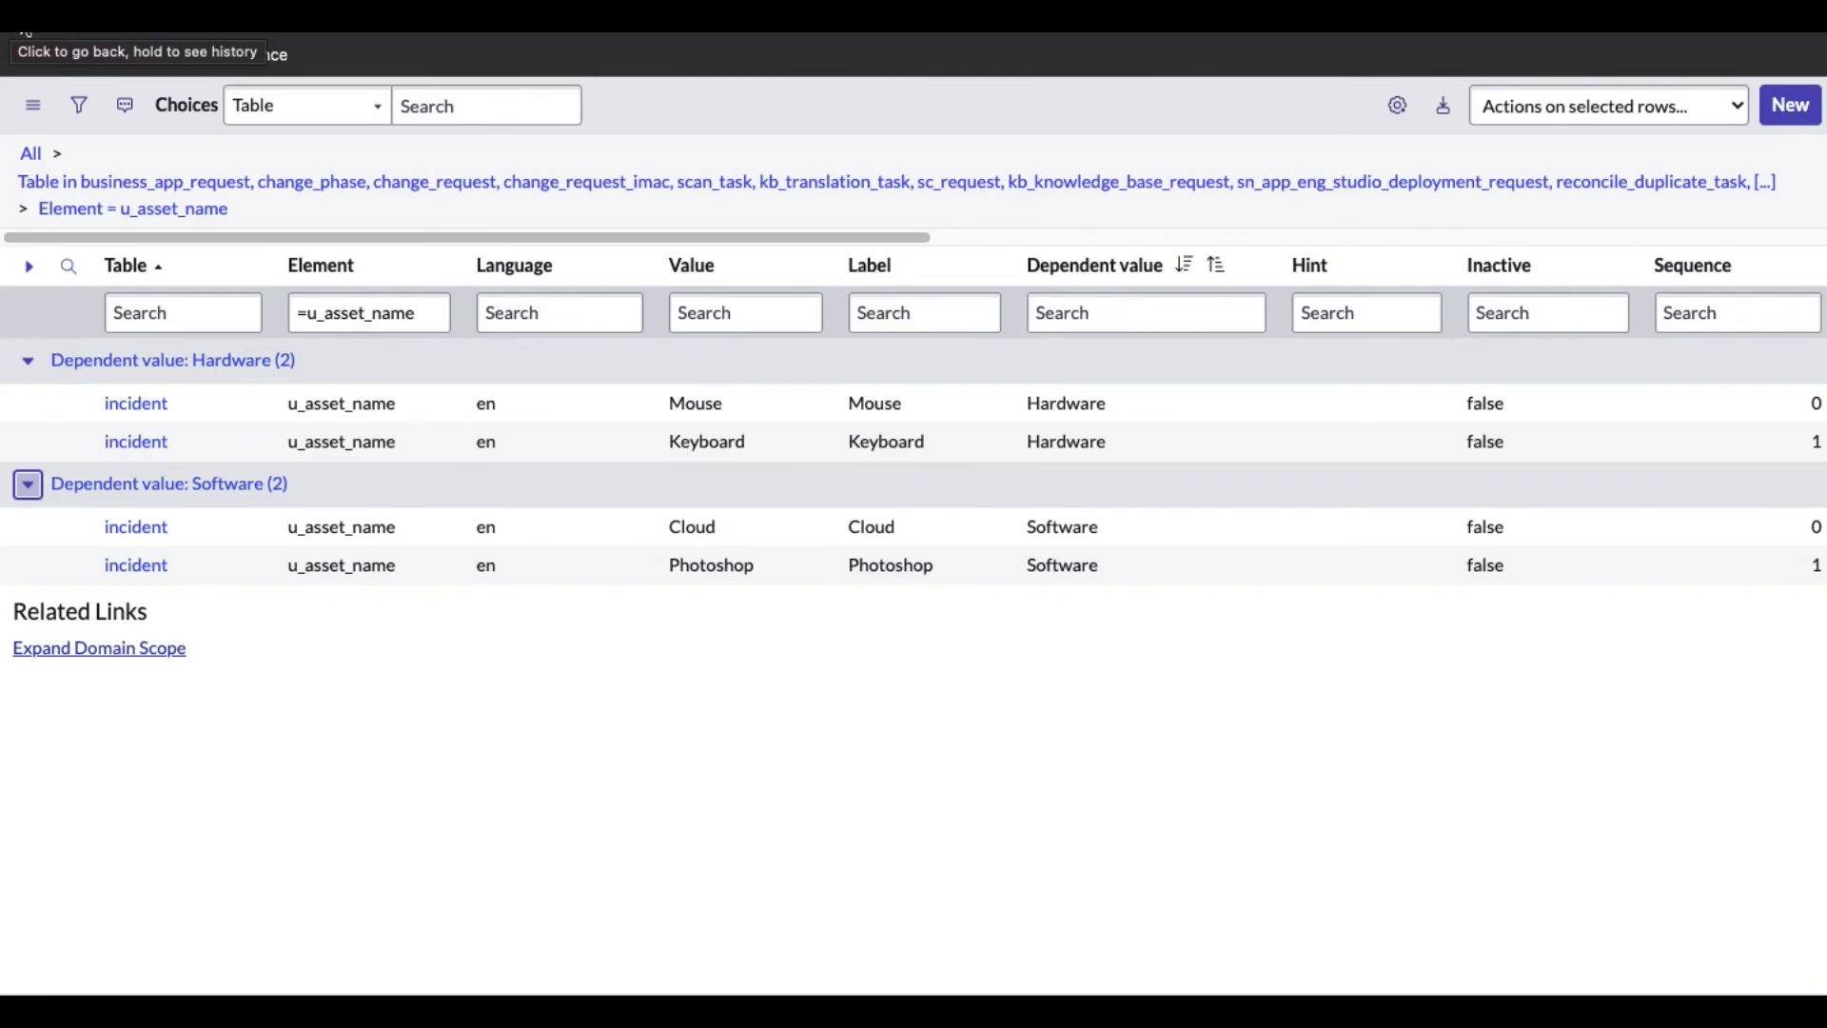
Leave the grouped choice list and return to the incident form.
click(26, 31)
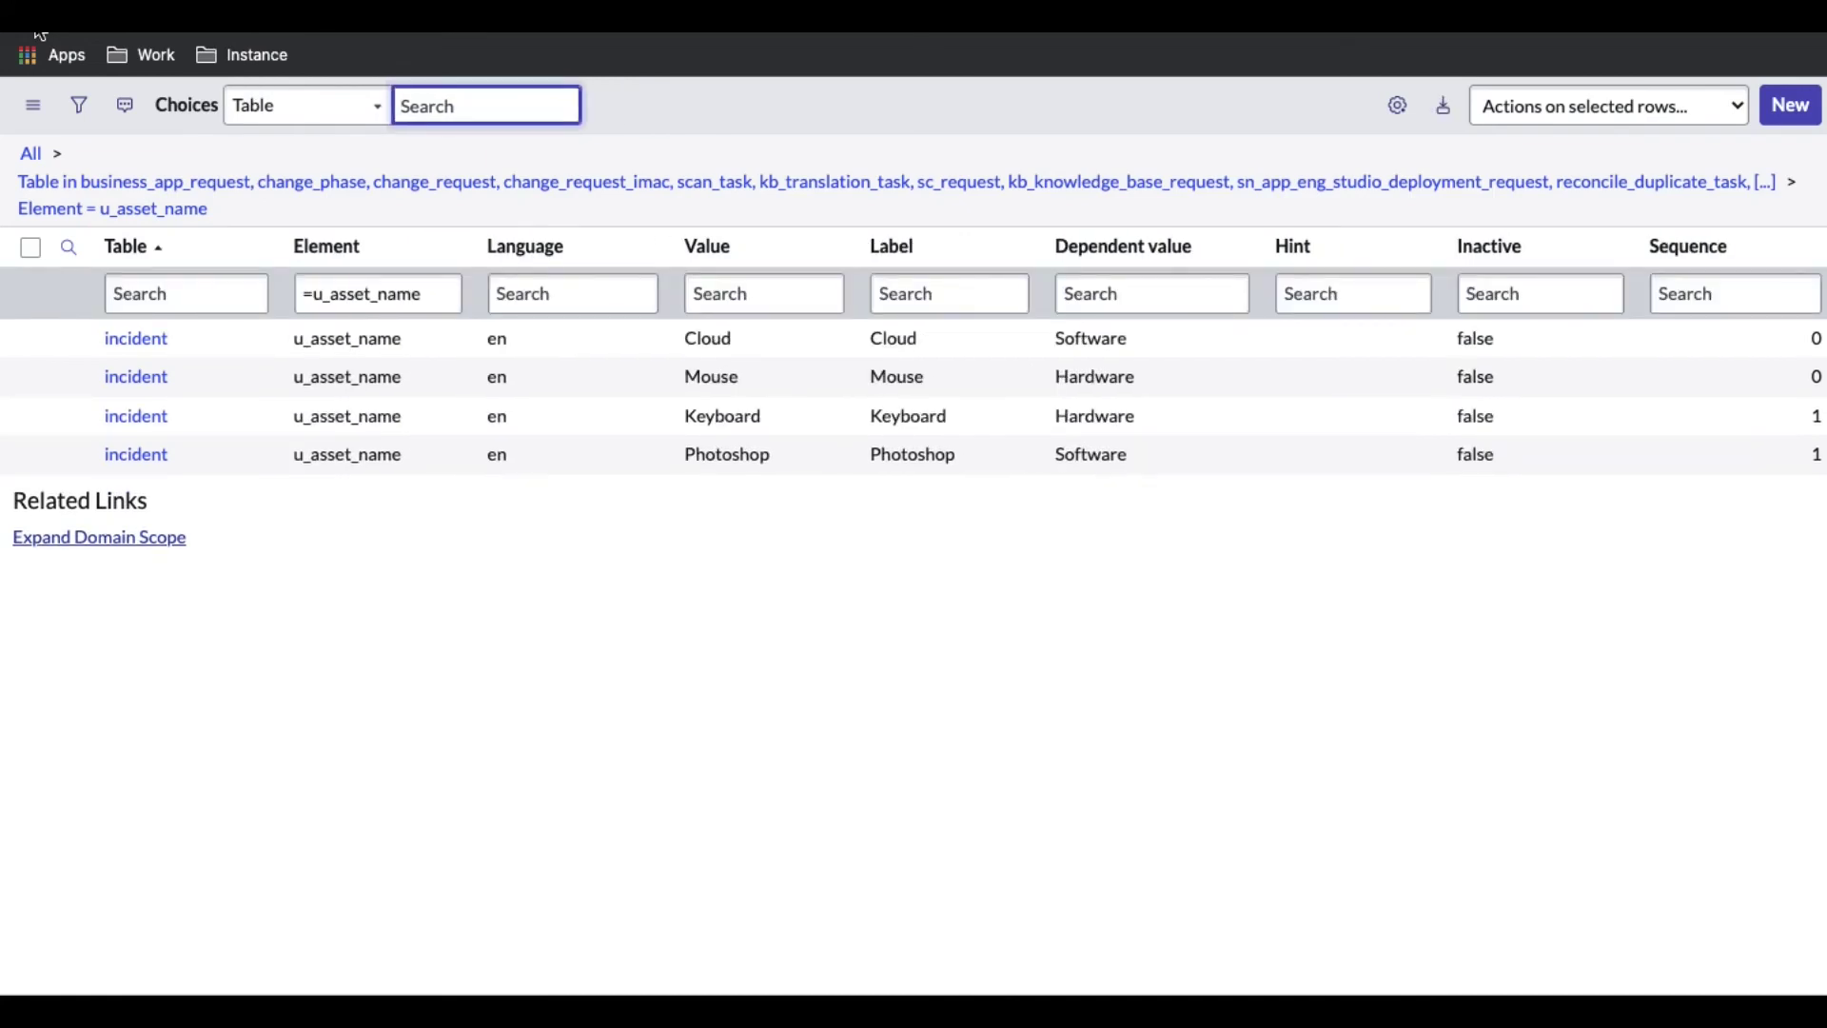
click(40, 34)
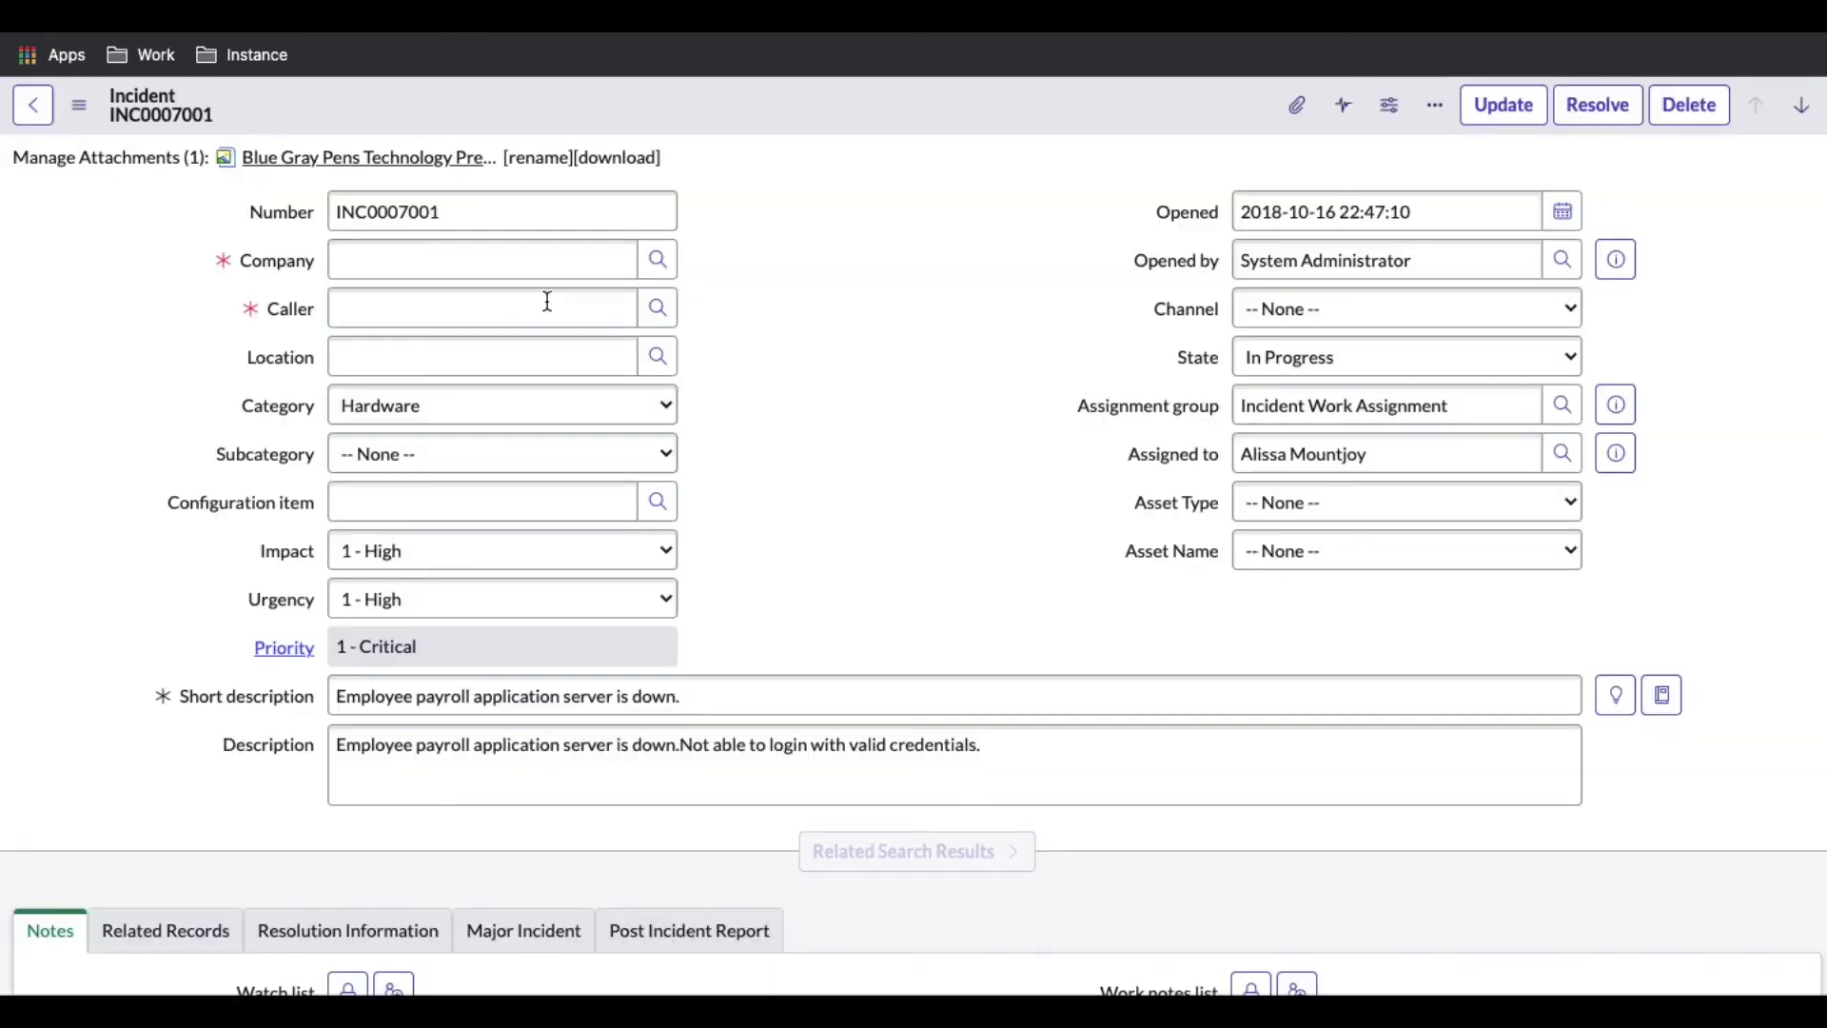